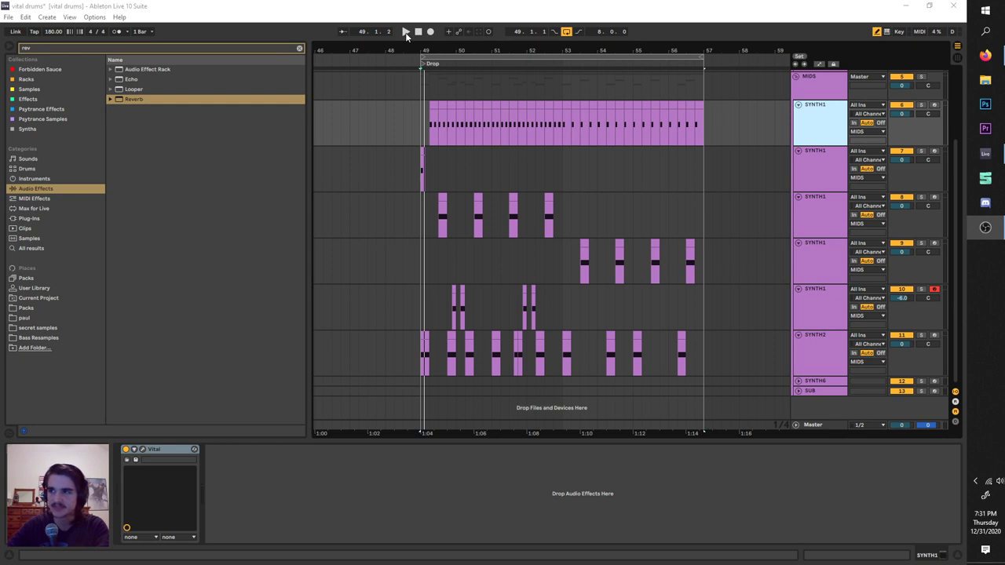
Step: Play back the looped drop section and select through the synth tracks to see which parts they hold
left_click(406, 34)
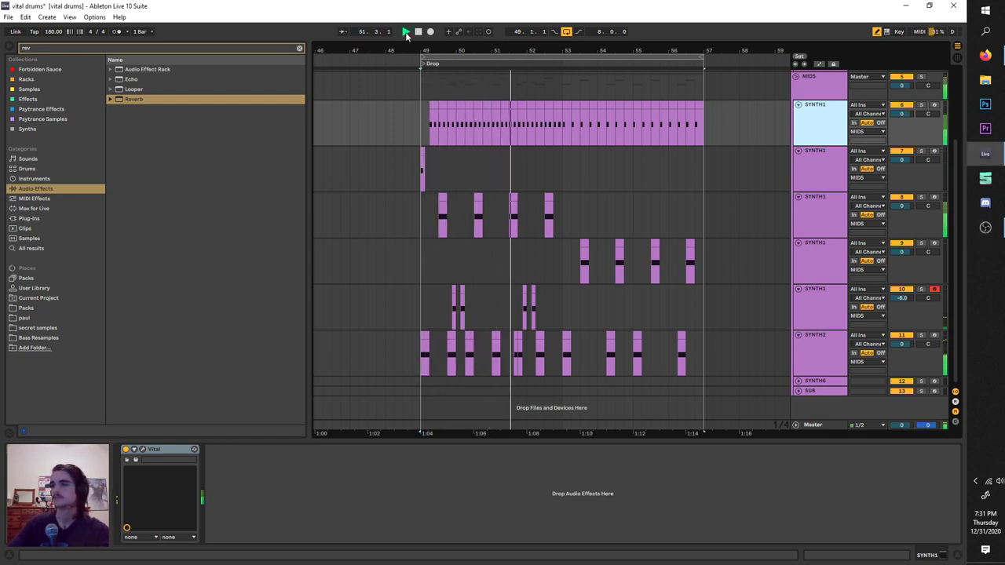
left_click(808, 165)
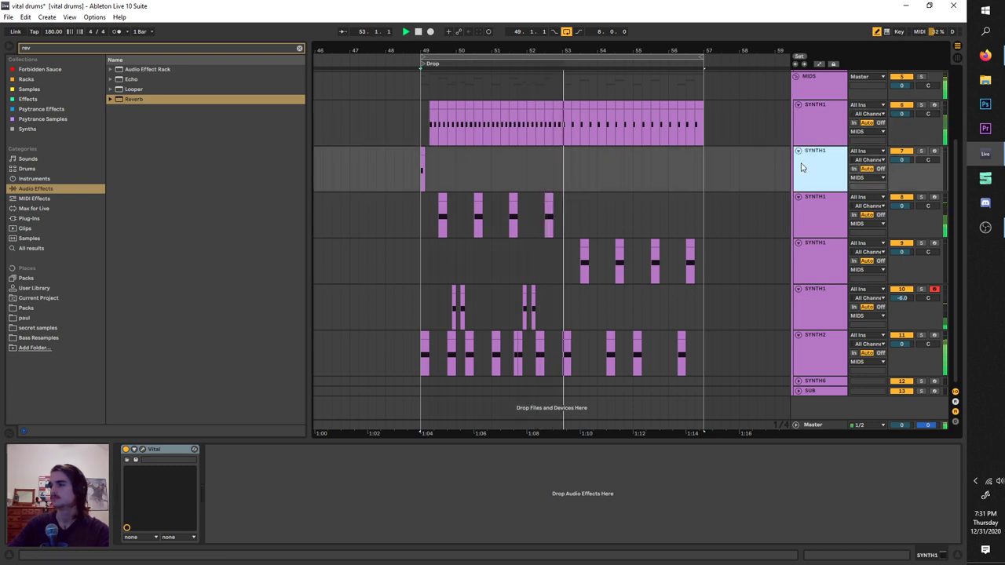
left_click(818, 214)
left_click(830, 255)
left_click(830, 291)
left_click(824, 337)
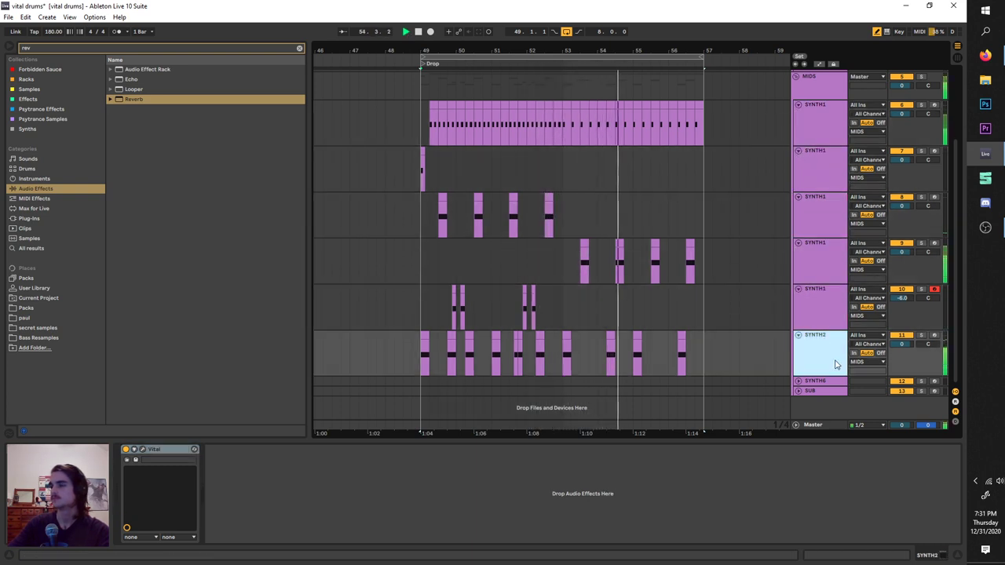
left_click(820, 307)
left_click(816, 261)
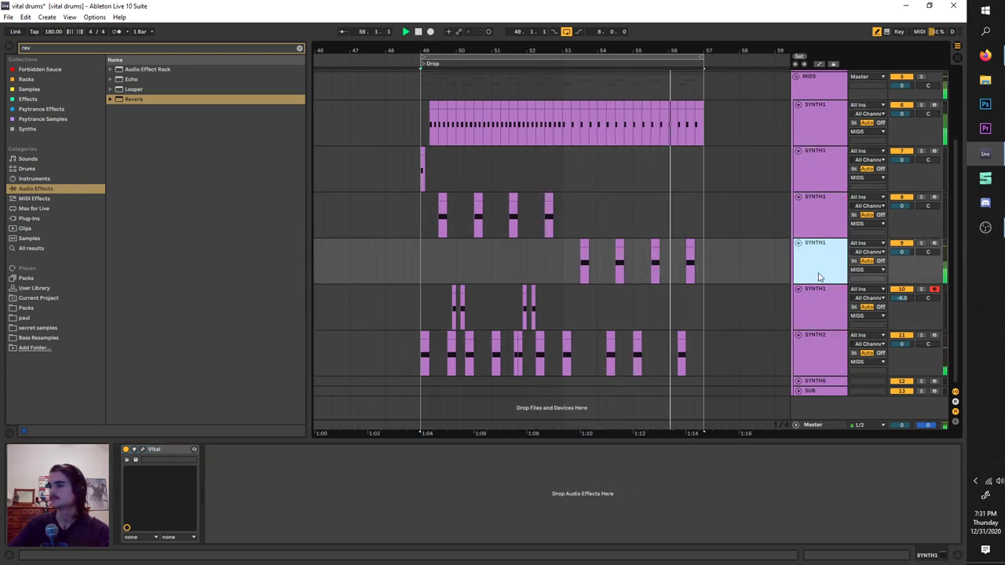
left_click(418, 31)
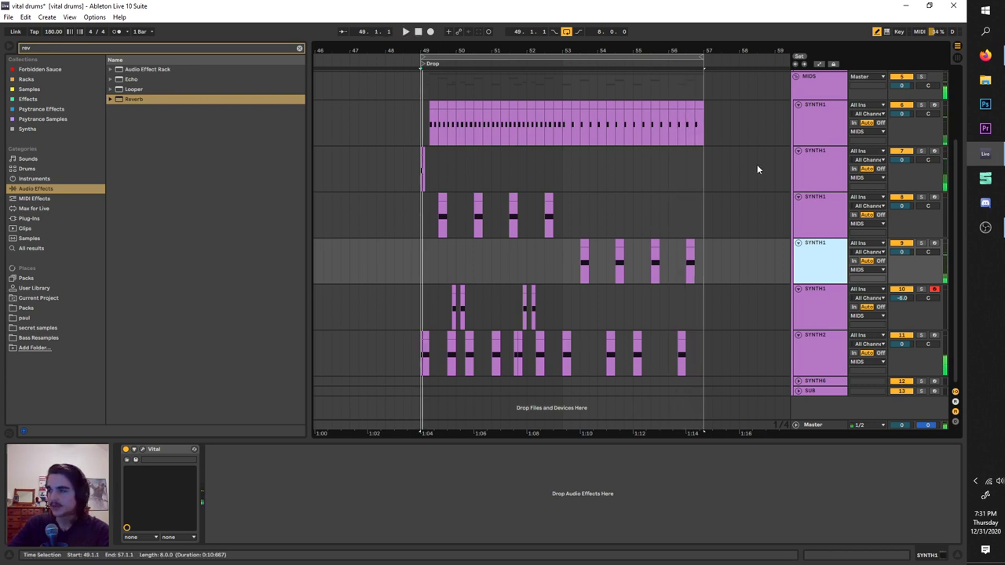
Step: Step through the SYNTH1 and SYNTH2 tracks one by one to review the individual drum layers
left_click(826, 116)
left_click(822, 169)
left_click(821, 229)
left_click(826, 275)
left_click(822, 314)
left_click(836, 369)
left_click(822, 319)
left_click(832, 255)
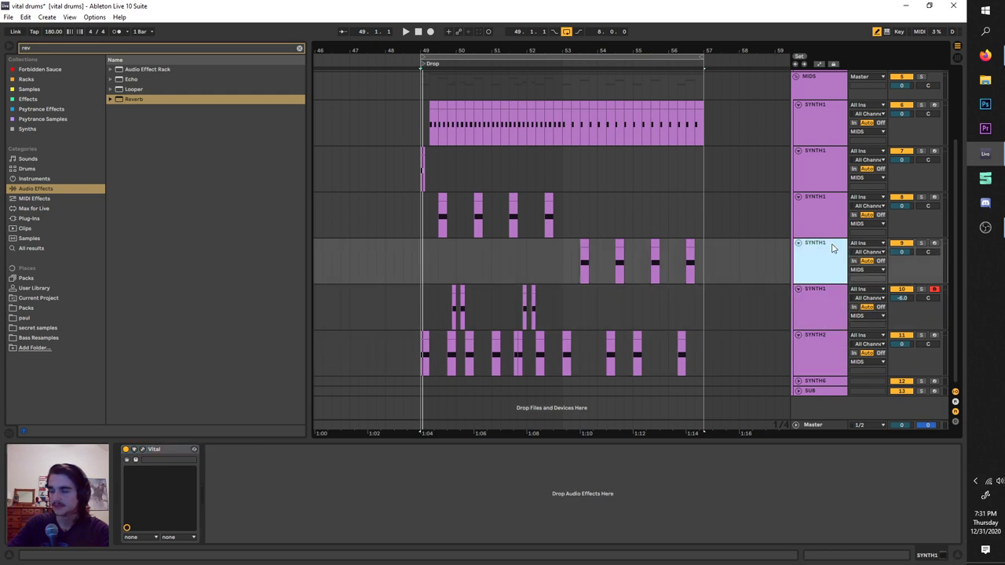
left_click(828, 215)
left_click(824, 175)
left_click(821, 125)
left_click(818, 178)
left_click(826, 112)
left_click(834, 186)
Step: Duplicate the first SYNTH1 track, solo the copy and fill its gap at the start of bar 49 with another clip
left_click(827, 118)
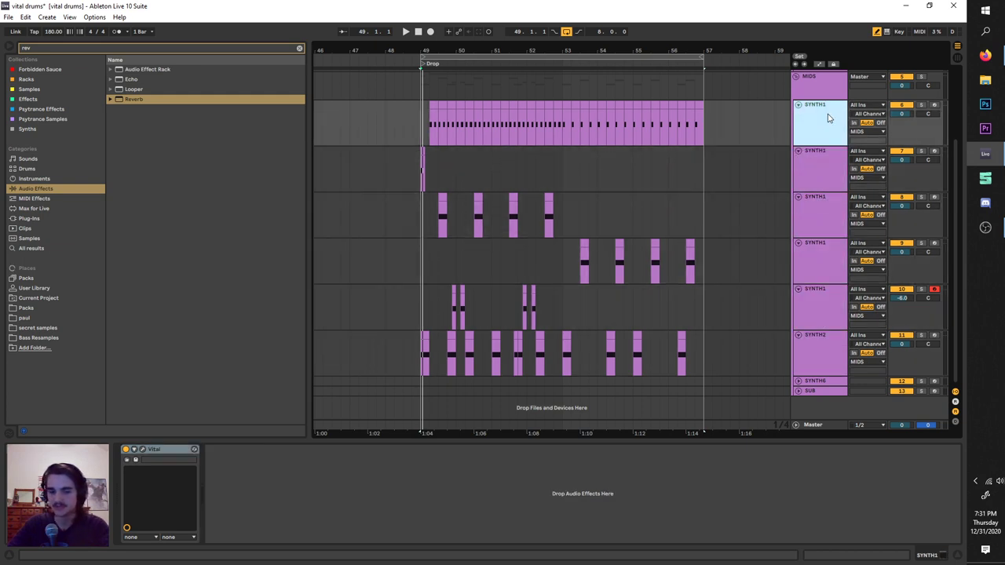
key("ctrl+d")
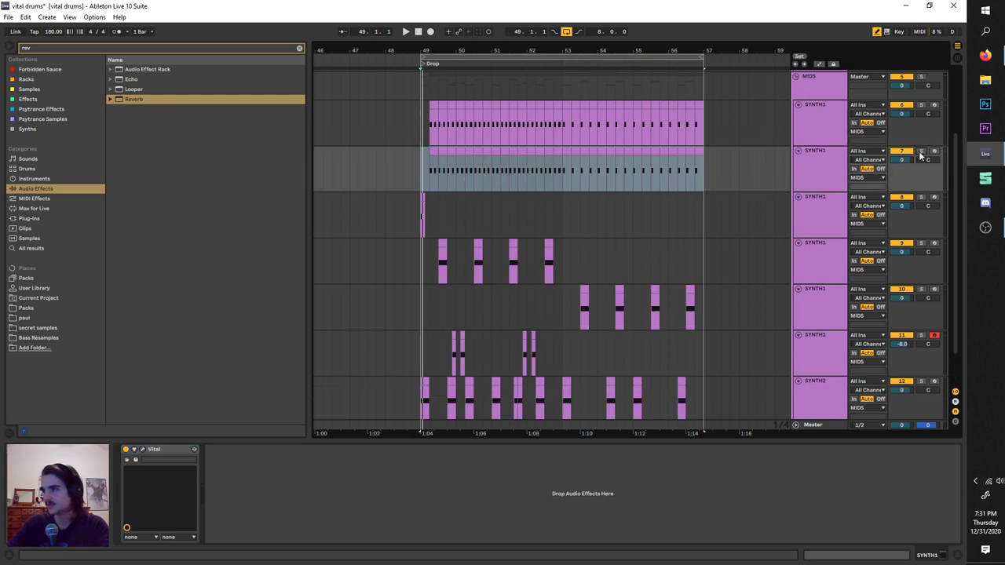
key("space")
left_click(421, 154)
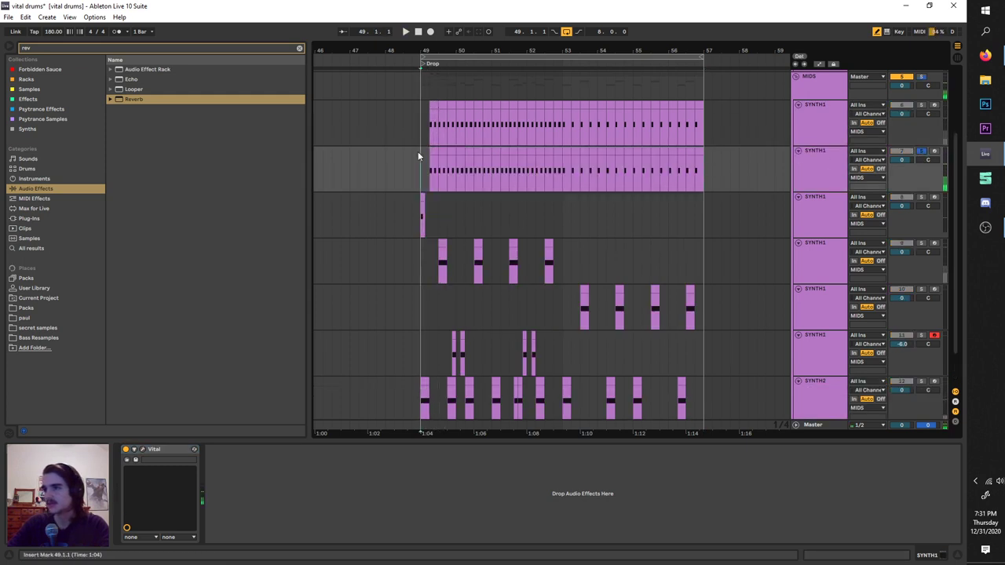
key("space")
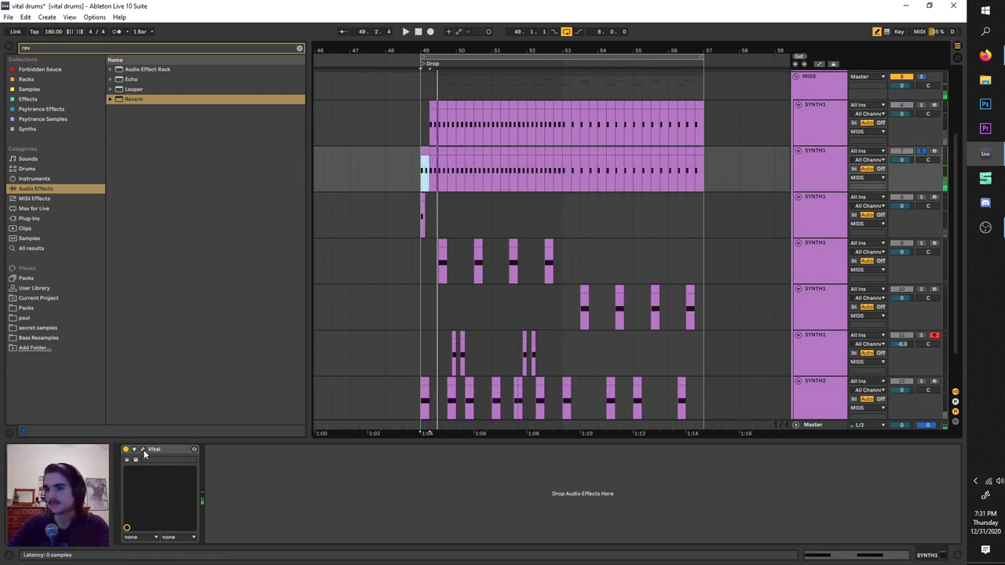
Step: Open the duplicated track's Vital instrument and initialize its preset
left_click(143, 450)
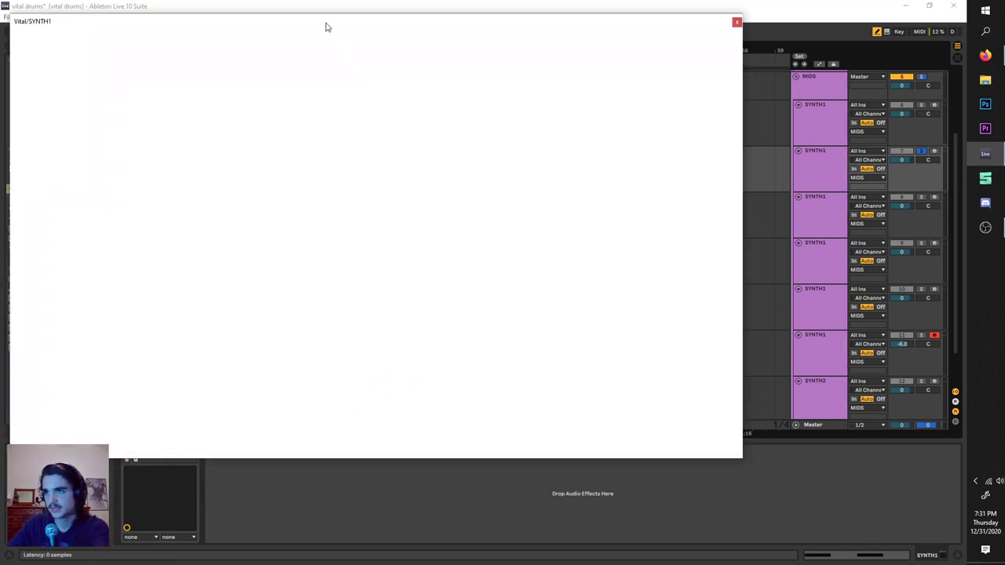
left_click_drag(327, 28, 442, 47)
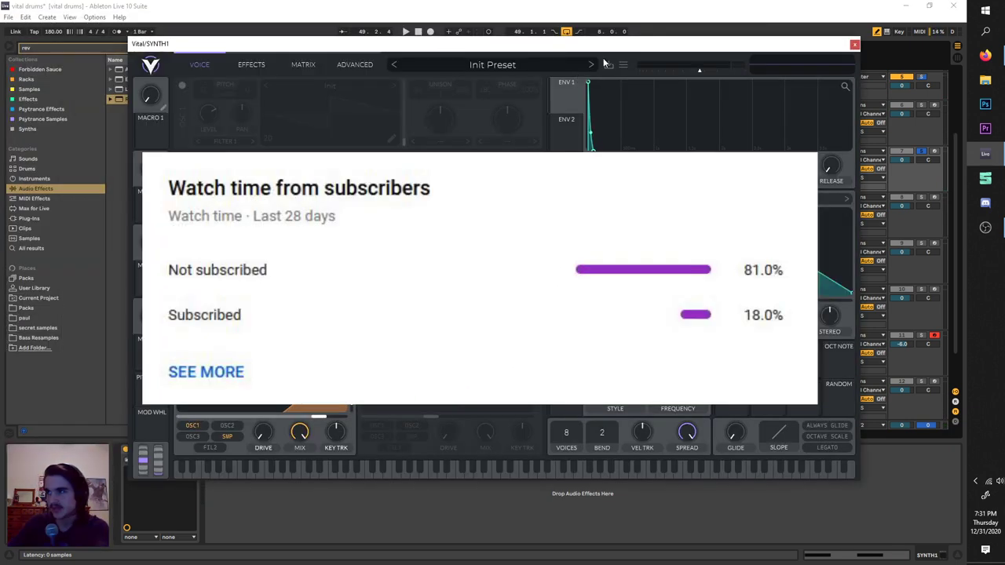
left_click(626, 67)
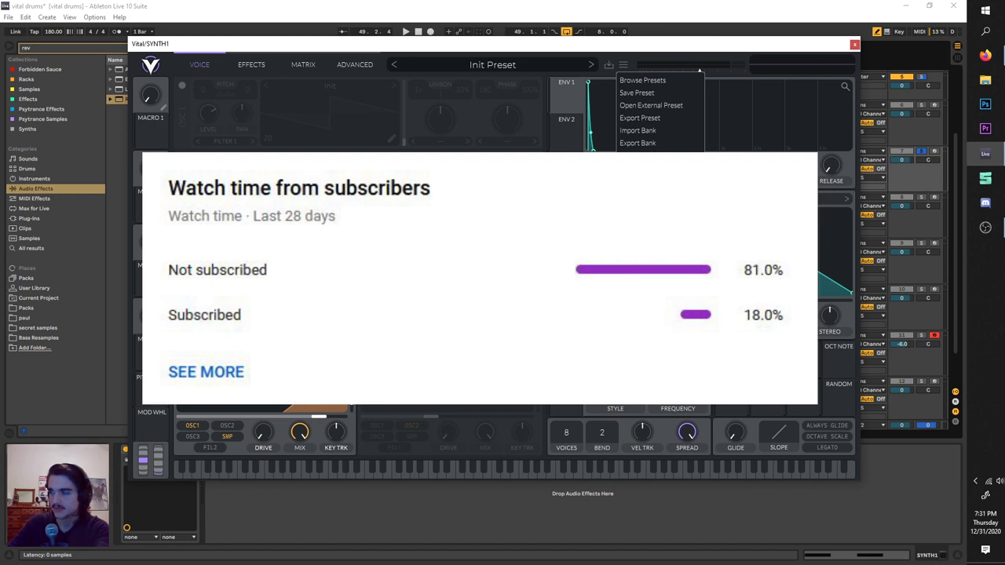
left_click(700, 72)
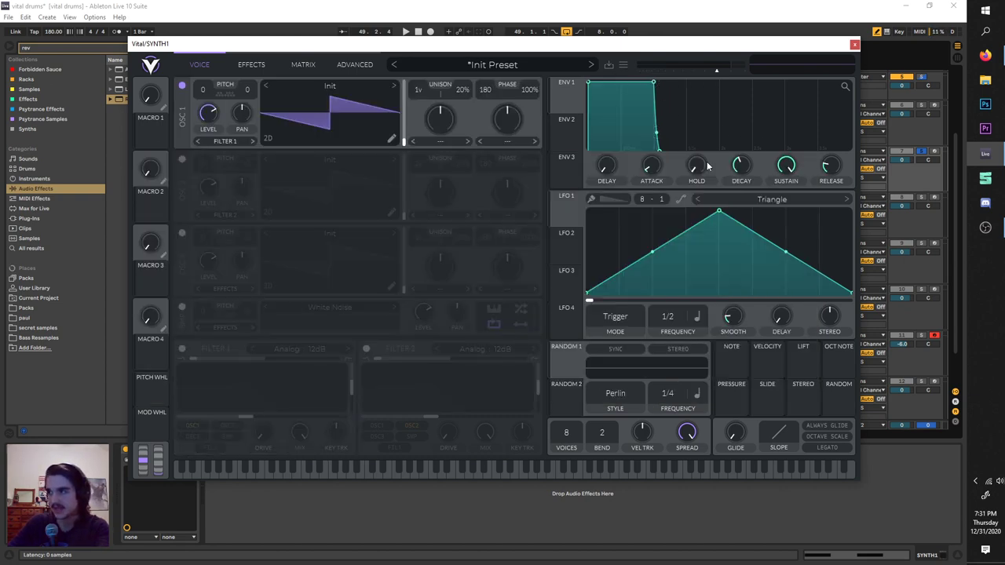
left_click_drag(240, 43, 288, 40)
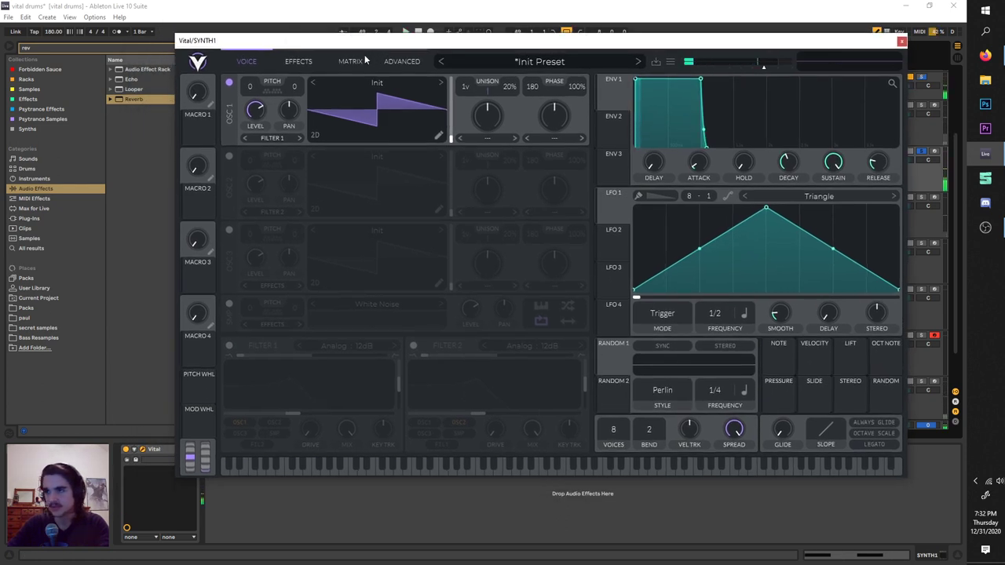
left_click_drag(378, 47, 372, 46)
Step: Initialize the Vital preset again, turn off oscillator 1 and enable the White Noise sampler
left_click(665, 62)
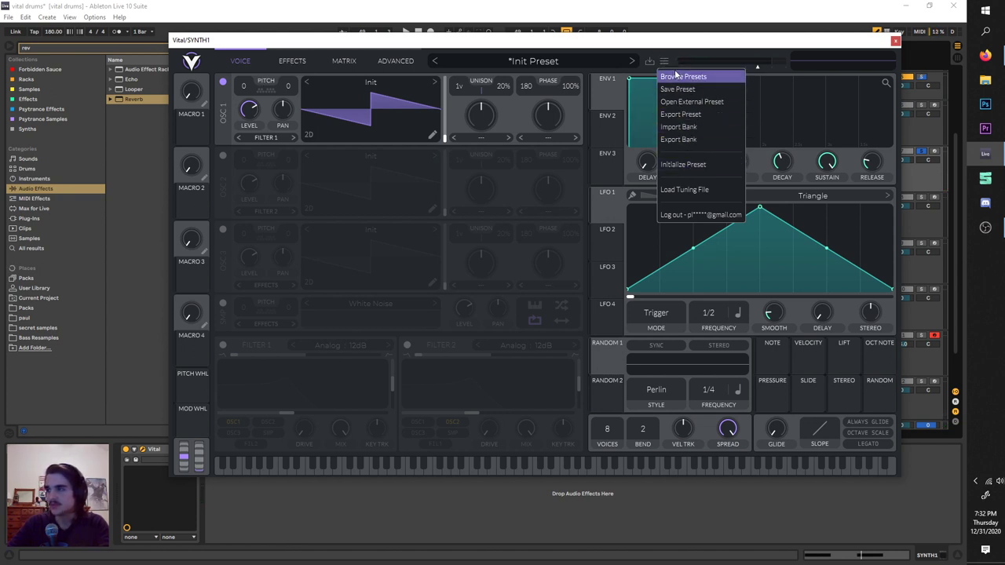
left_click(686, 164)
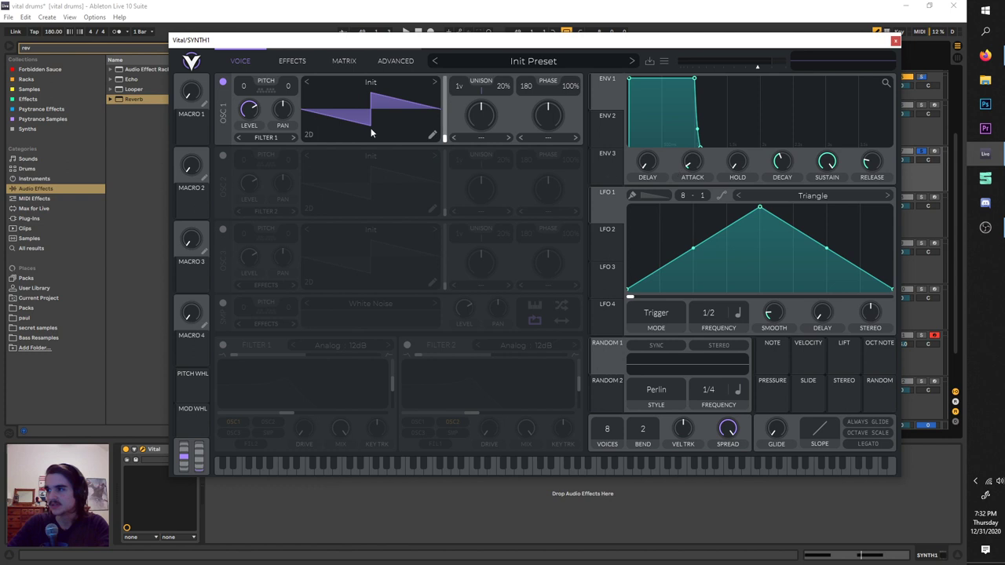
left_click(223, 82)
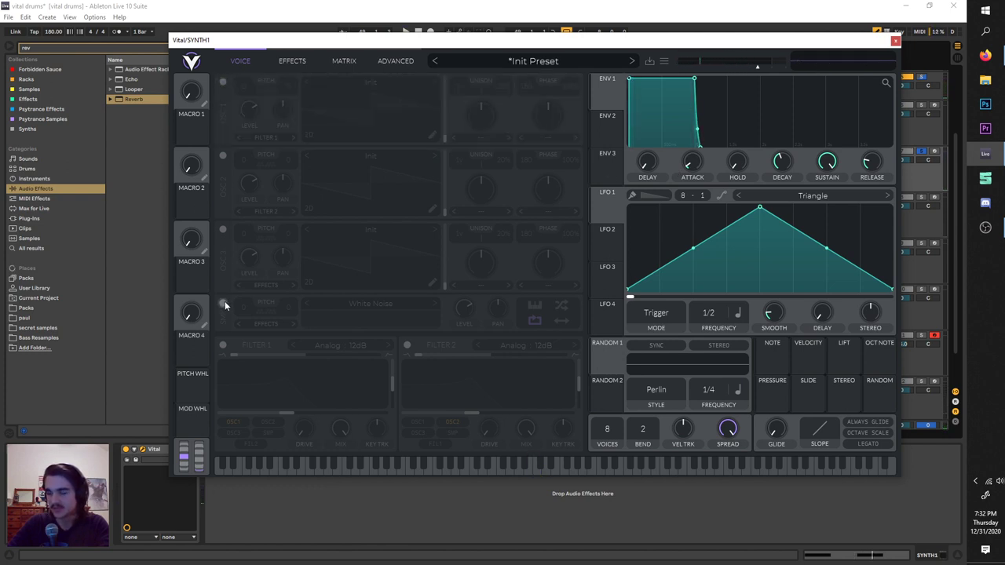
left_click(224, 303)
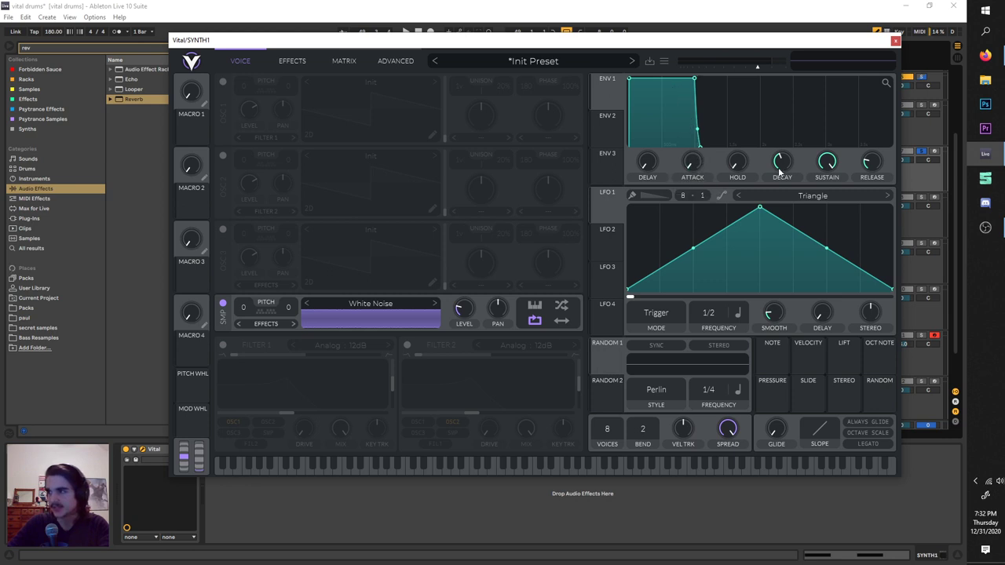
Step: Shape envelope 1 with zero release, zero sustain and a short decay of about 0.1 seconds
left_click_drag(874, 160, 859, 191)
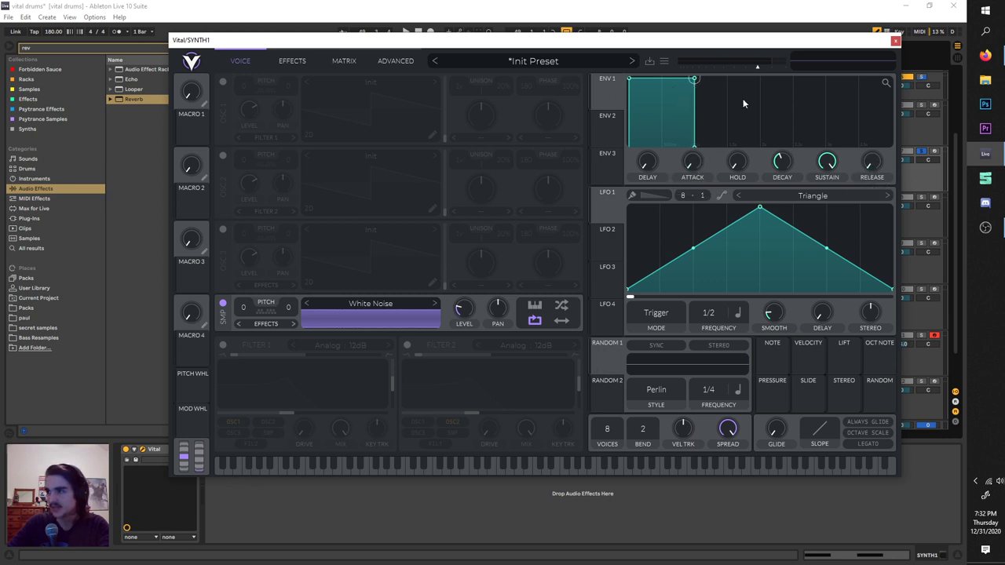
left_click_drag(796, 166, 805, 252)
mouse_move(788, 167)
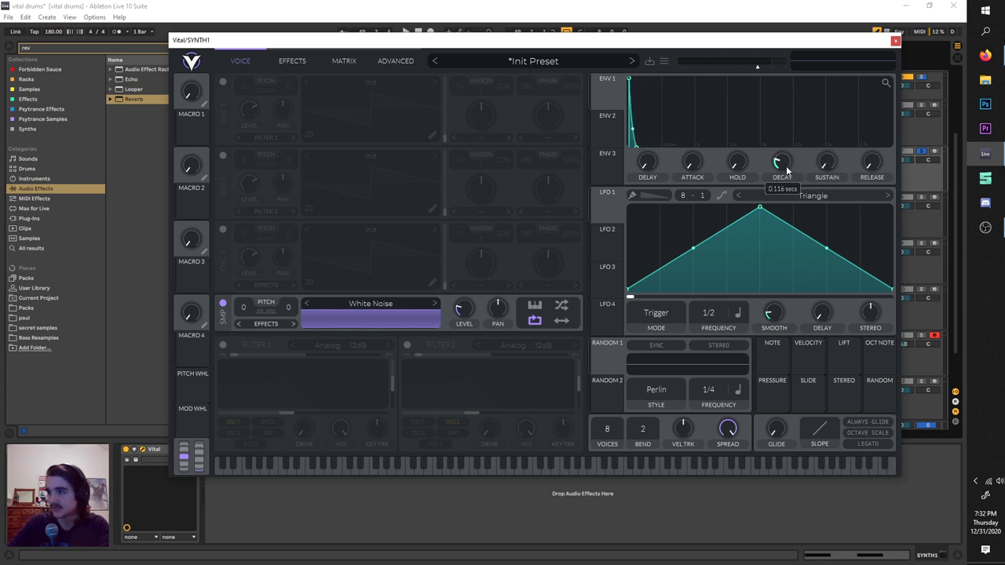
key("space")
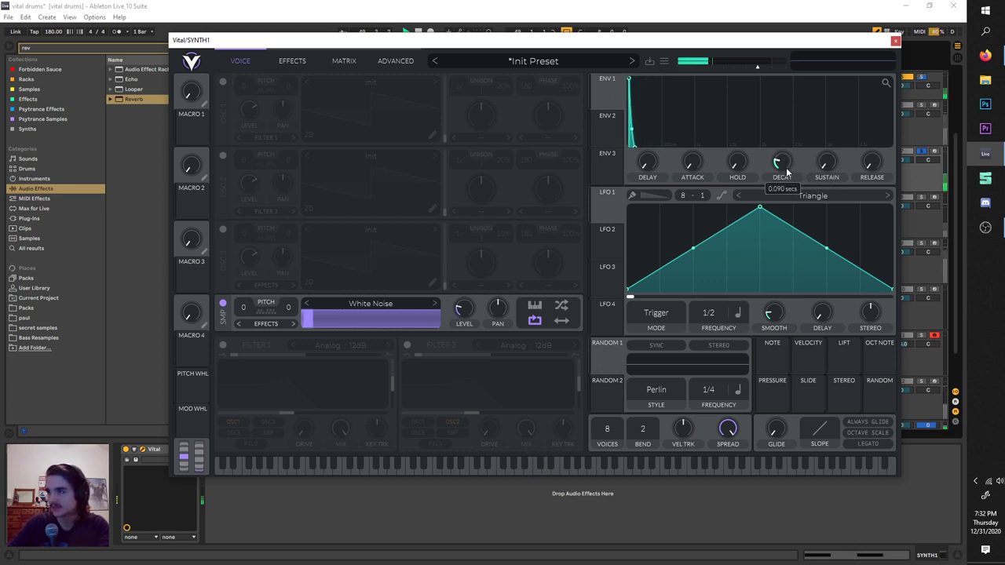
left_click_drag(787, 171, 784, 167)
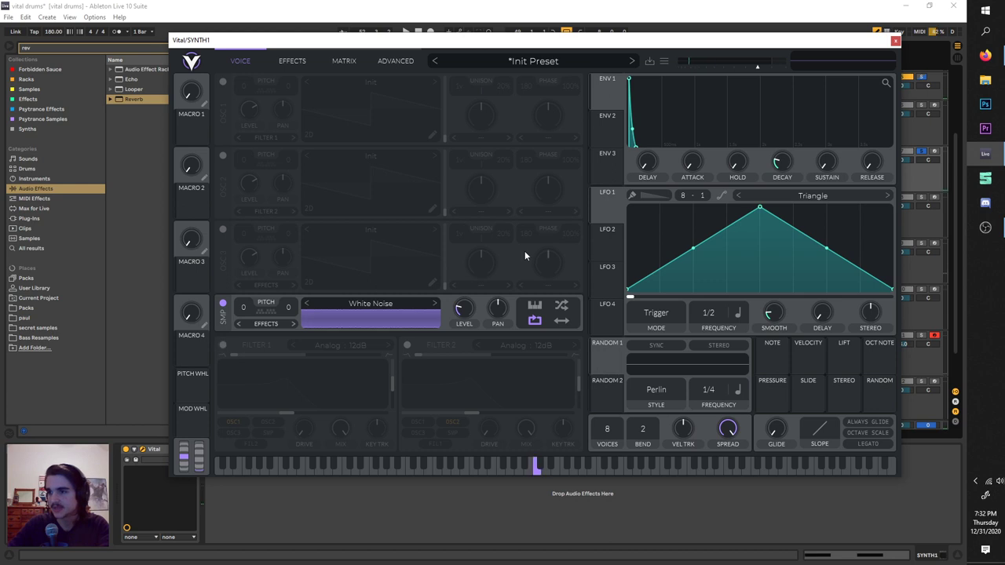
Step: Enable Filter 1, blend it fully to high-pass and raise its cutoff
left_click(224, 346)
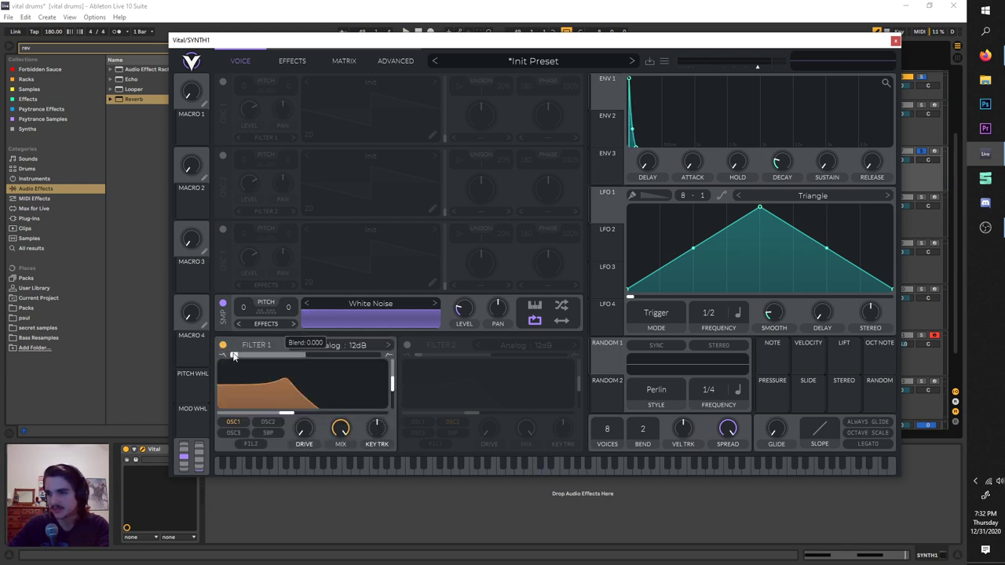
left_click_drag(234, 357, 377, 355)
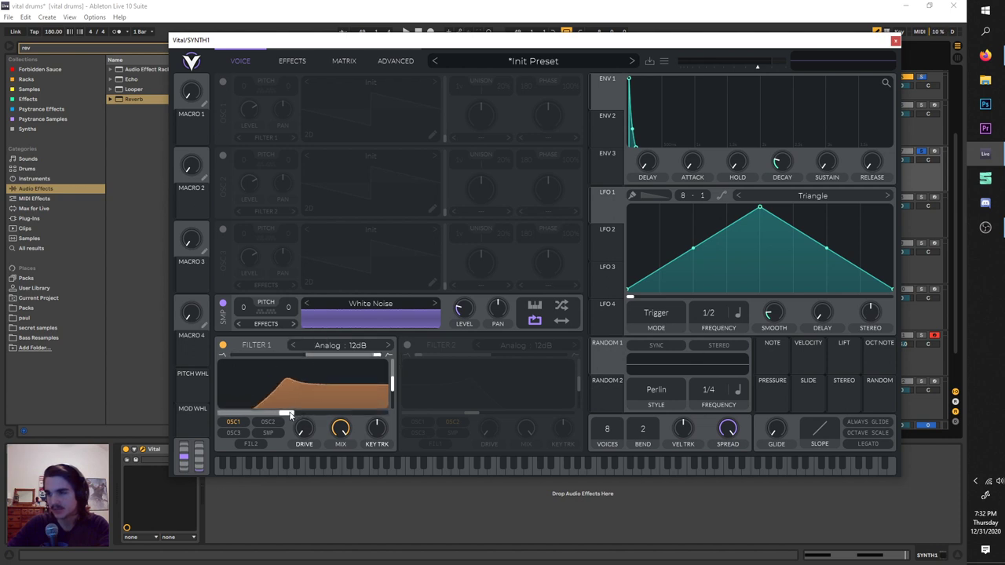
left_click_drag(289, 415, 336, 413)
key("space")
key("space")
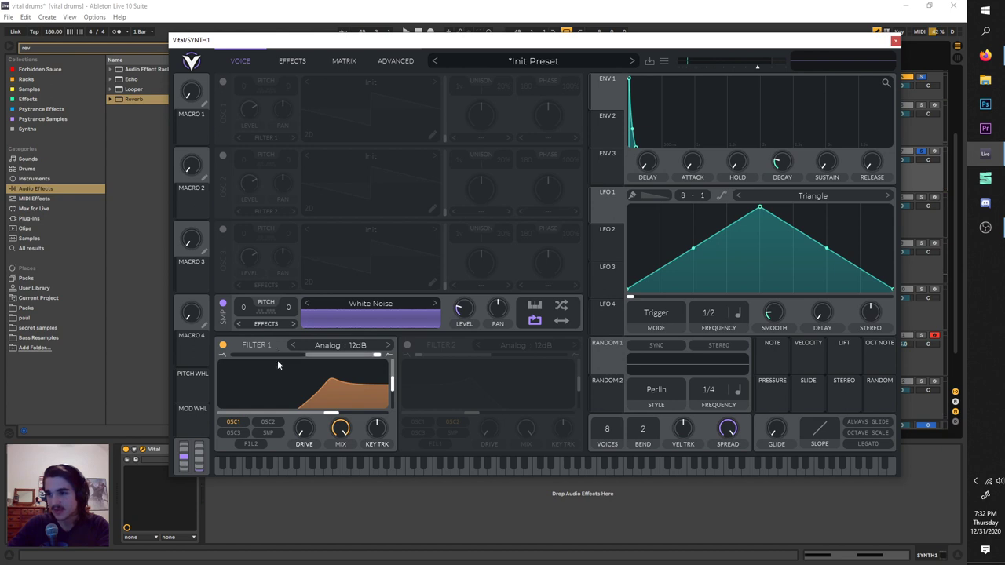
Step: Route the White Noise sampler's output to Filter 1 and play the loop
left_click(270, 325)
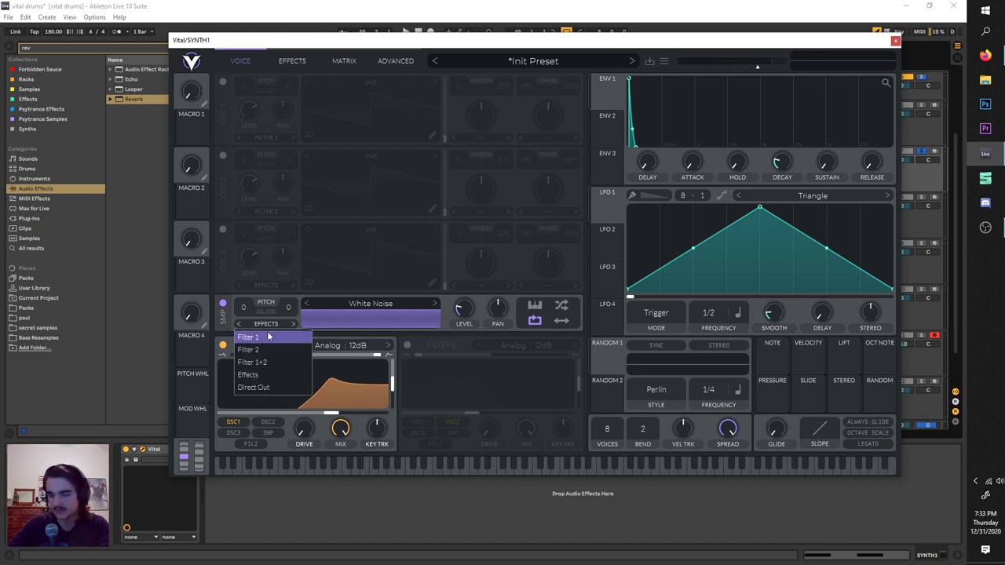
left_click(271, 337)
key("space")
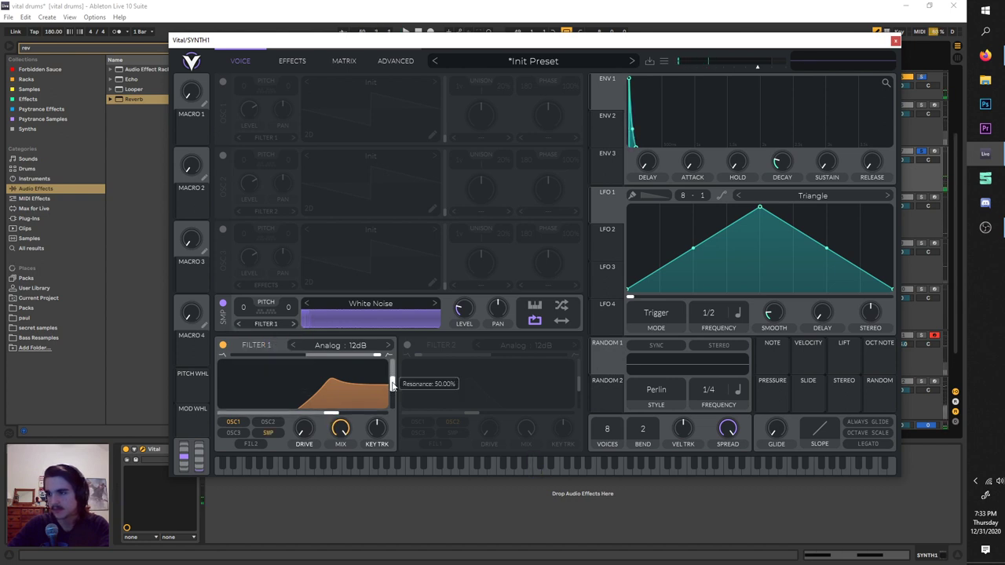
Step: Lower Filter 1's resonance to about 12%, raise its cutoff slightly and set its drive to 8.6 dB
left_click_drag(392, 383, 392, 402)
left_click_drag(336, 417, 349, 418)
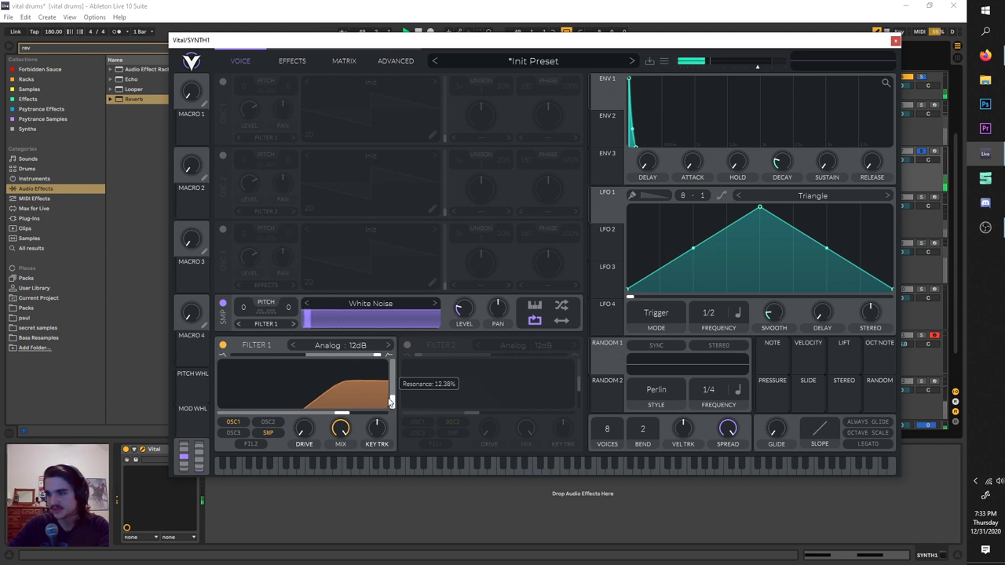
left_click_drag(343, 414, 342, 416)
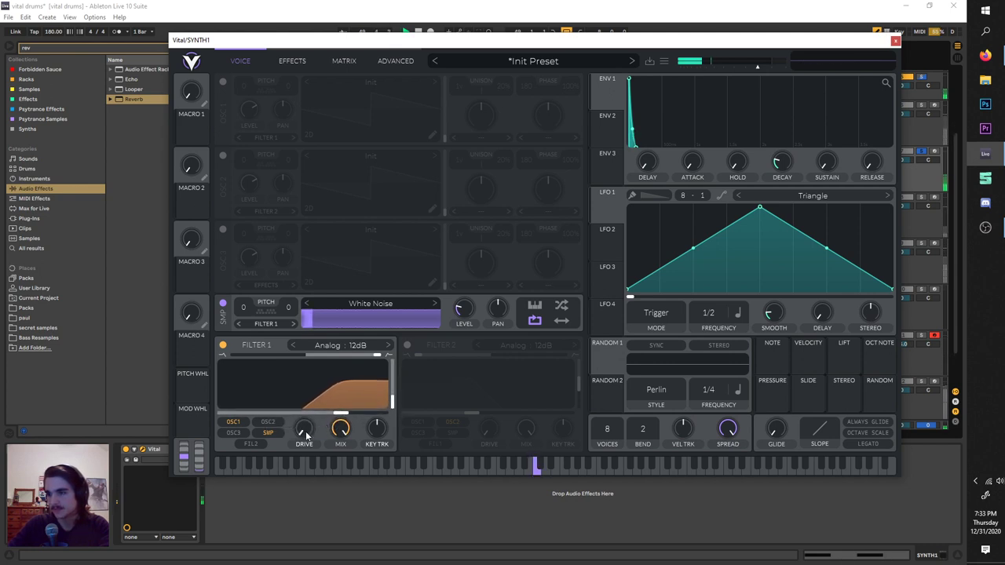
left_click_drag(308, 433, 304, 413)
key("space")
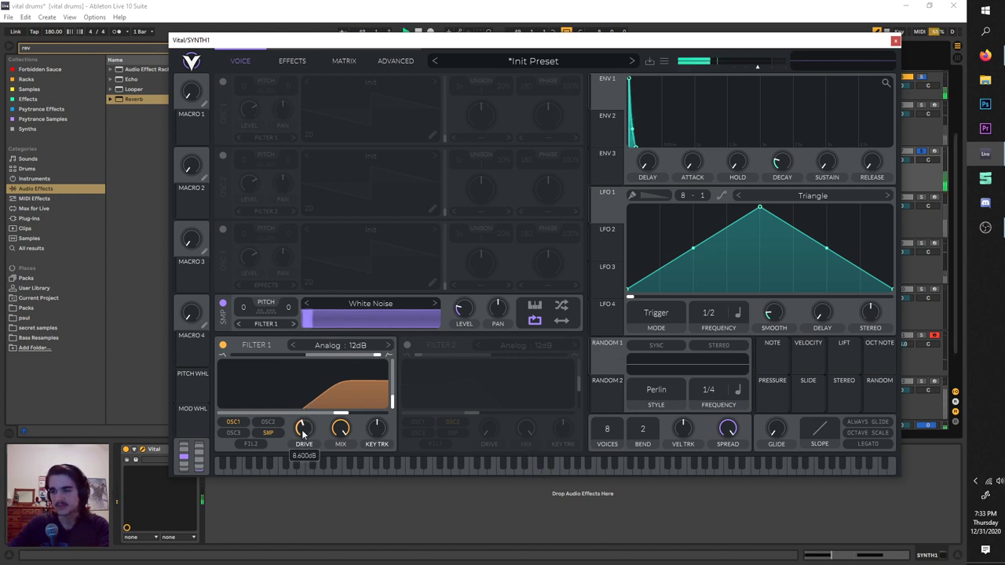
Step: Enable the compressor at the start of the effects chain, in Single Band mode with maximum release
left_click(292, 61)
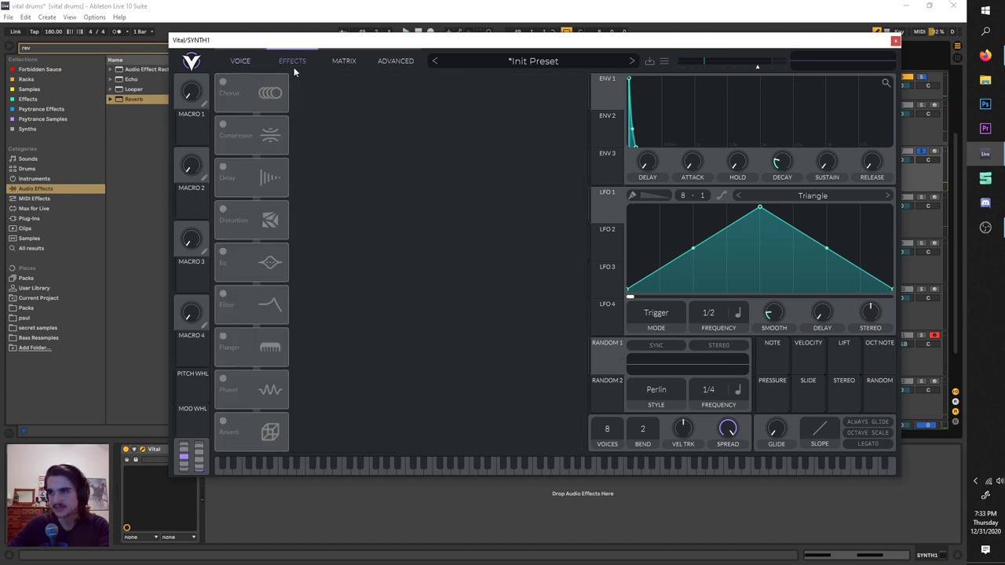
left_click(224, 124)
left_click_drag(243, 138, 249, 93)
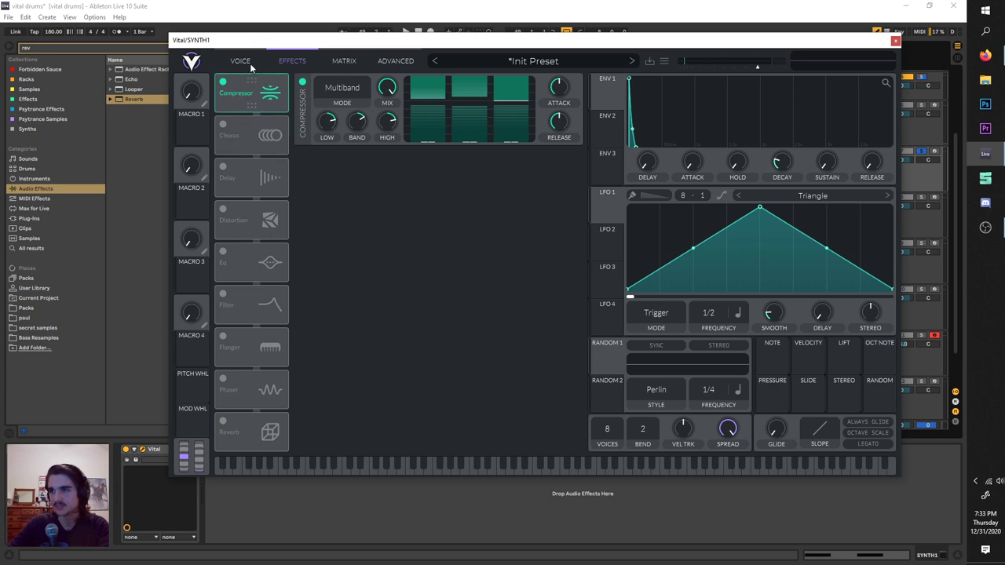
left_click(336, 86)
left_click(345, 155)
left_click_drag(562, 128, 572, 13)
key("space")
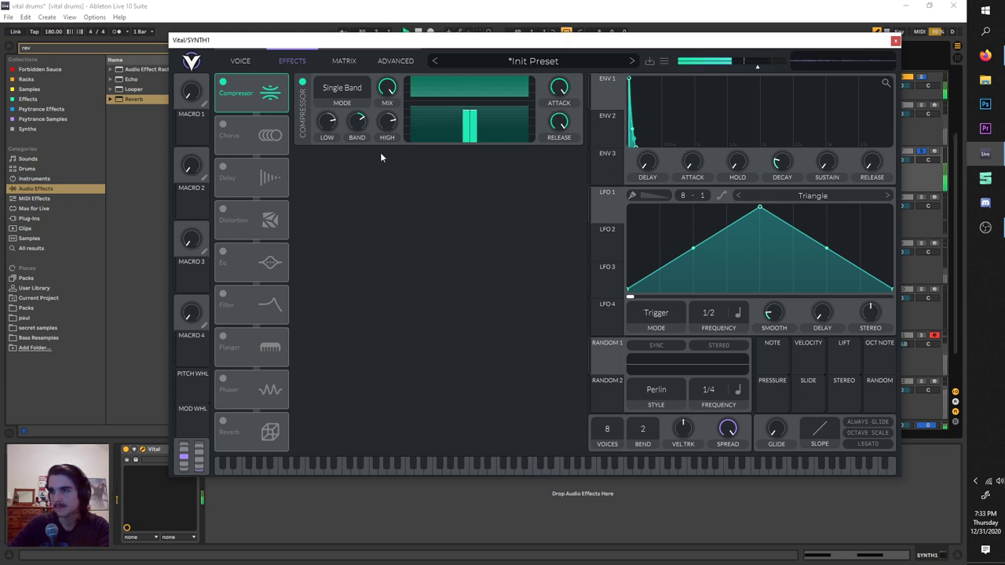
Step: Unsolo the duplicated SYNTH1 track and mute the original SYNTH1 track above it
left_click(923, 151)
left_click_drag(754, 37, 646, 42)
left_click(901, 106)
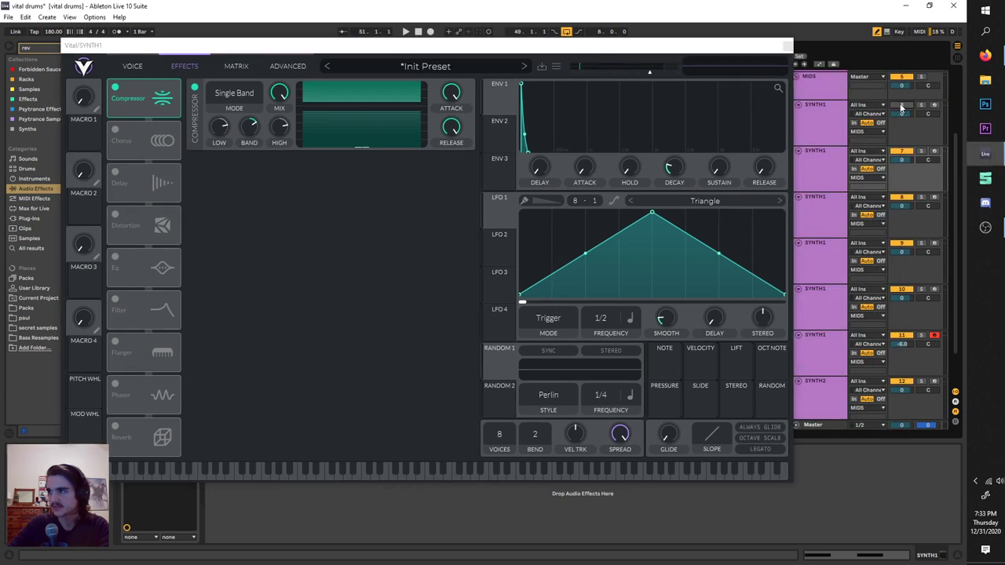
Step: Play the loop with all tracks, solo the duplicated SYNTH1 track and return to Vital's voice section
key("space")
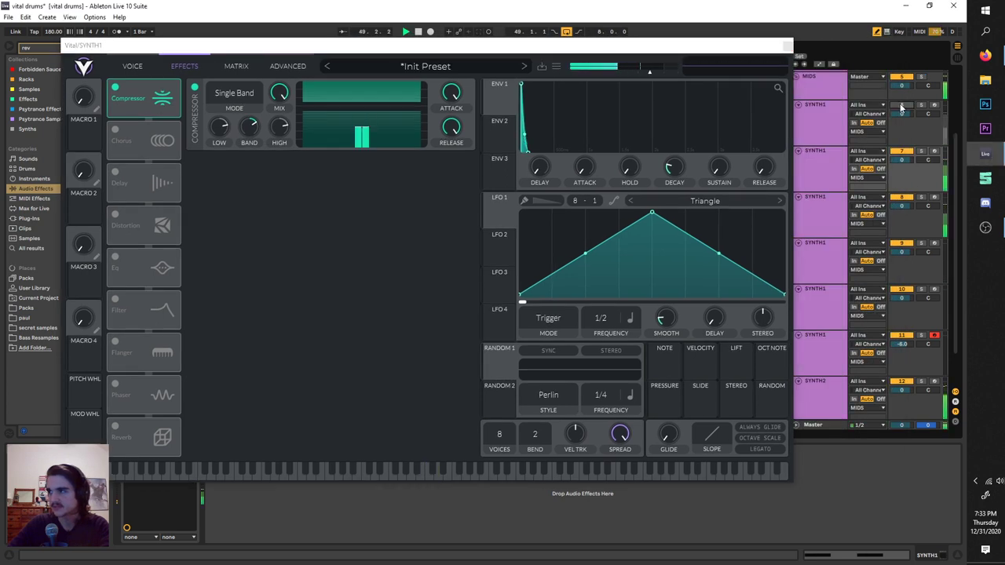
left_click(923, 151)
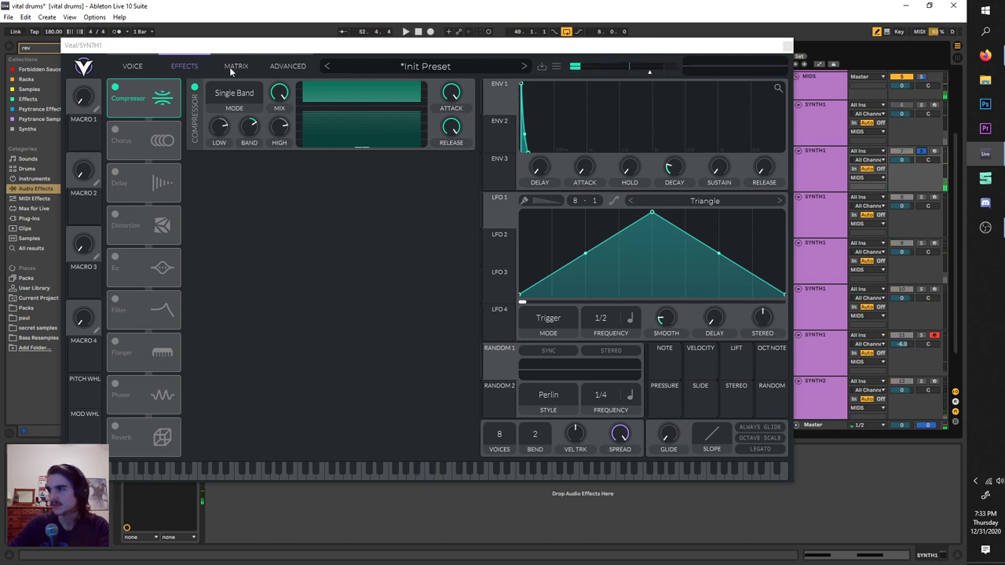
left_click(145, 69)
left_click(199, 69)
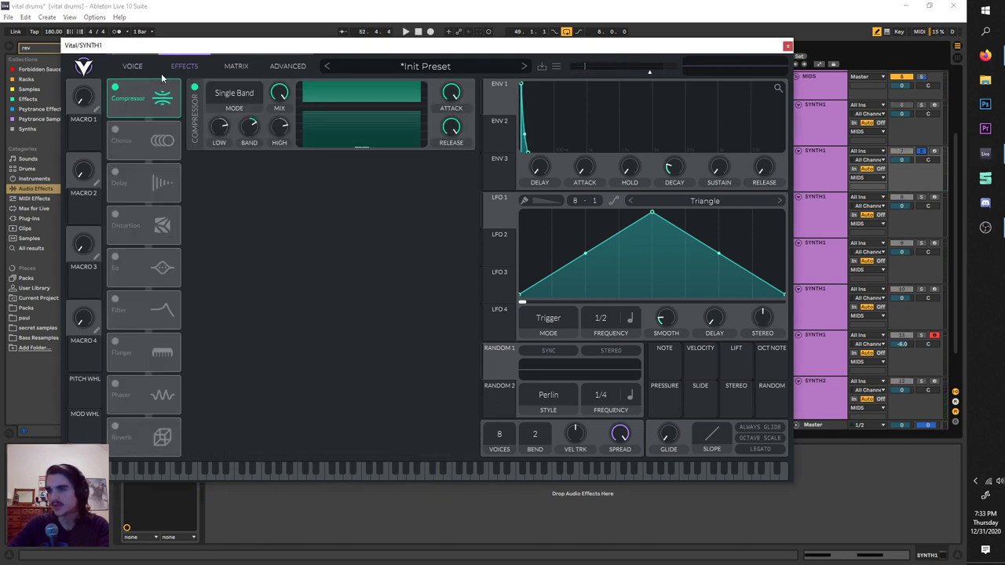
left_click(133, 66)
left_click_drag(168, 52, 171, 52)
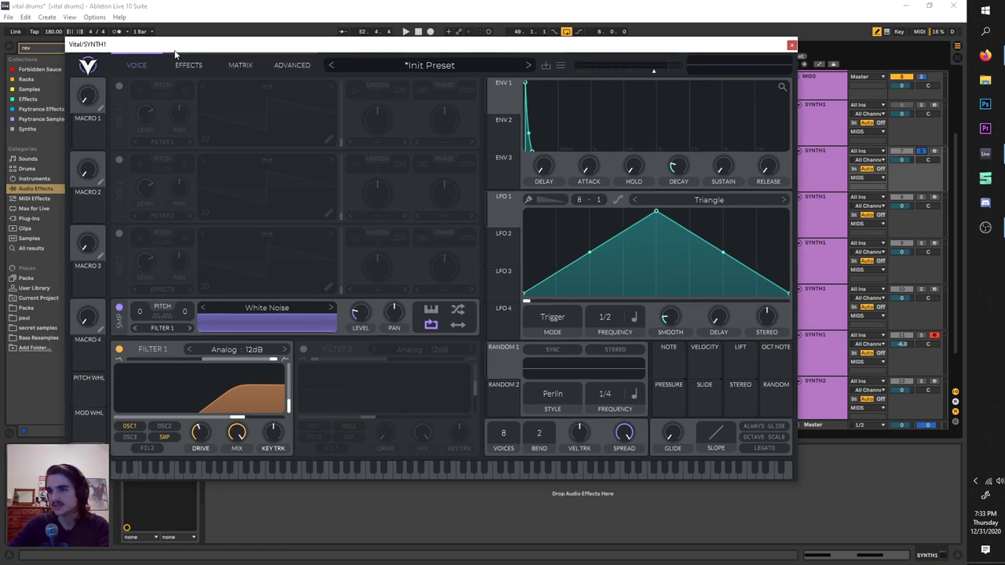
Step: Audition Pink Noise in place of White Noise in the sampler while the loop plays
left_click(280, 308)
left_click(503, 429)
key("space")
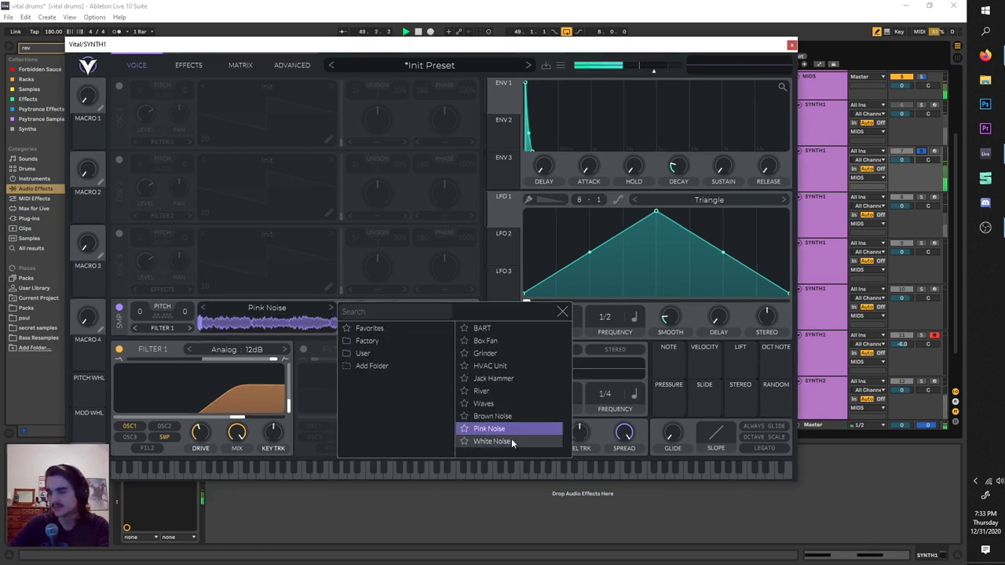
key("Up")
left_click(510, 442)
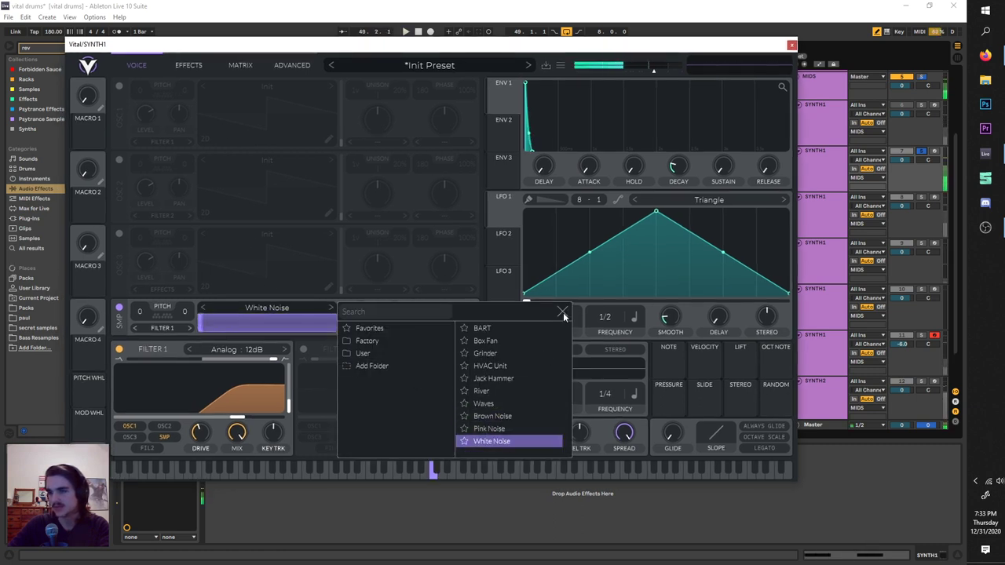
left_click(562, 312)
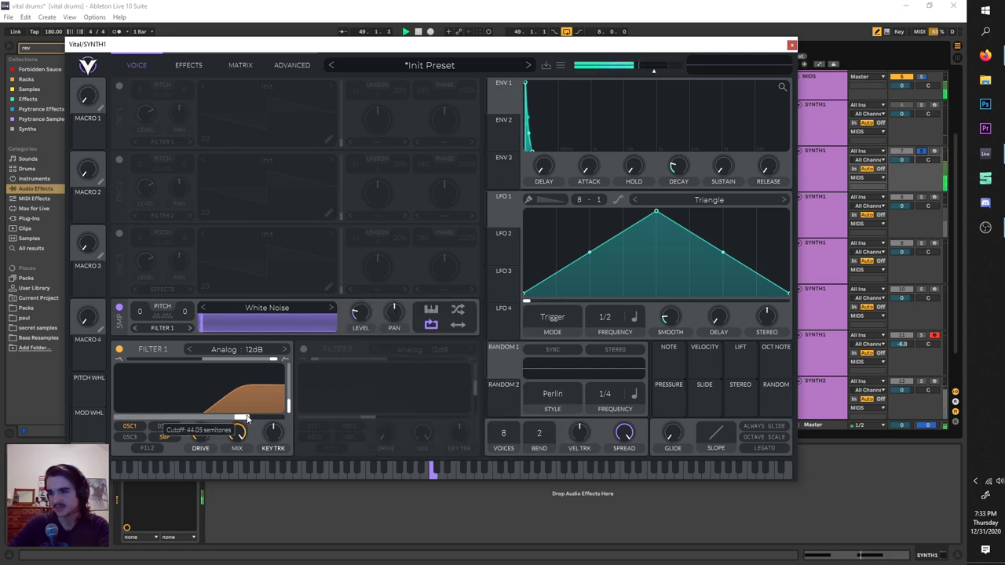
Step: Raise Filter 1's cutoff to about 44 semitones, set Envelope 1's decay to 0.075 secs and close Vital
mouse_move(670, 170)
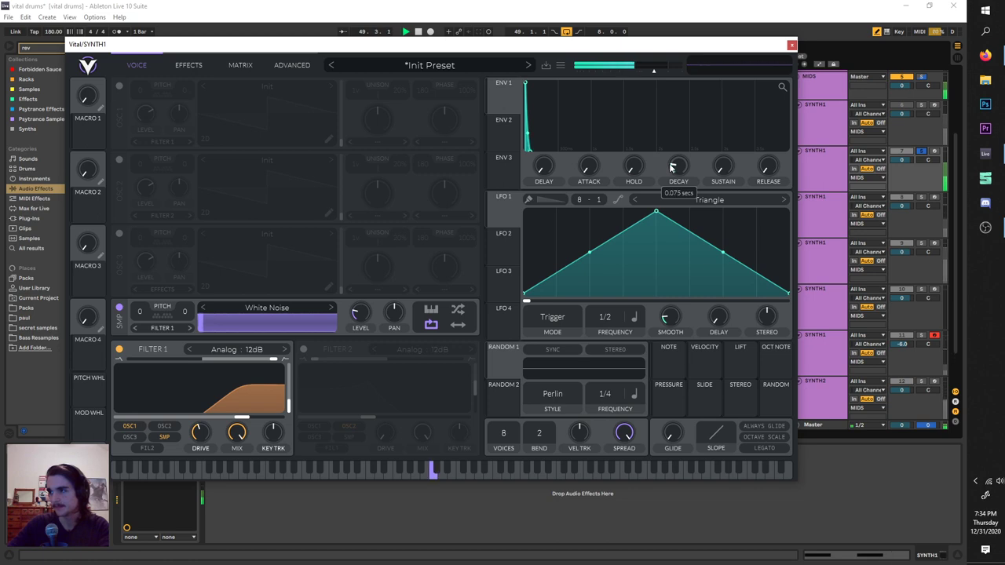
left_click(188, 65)
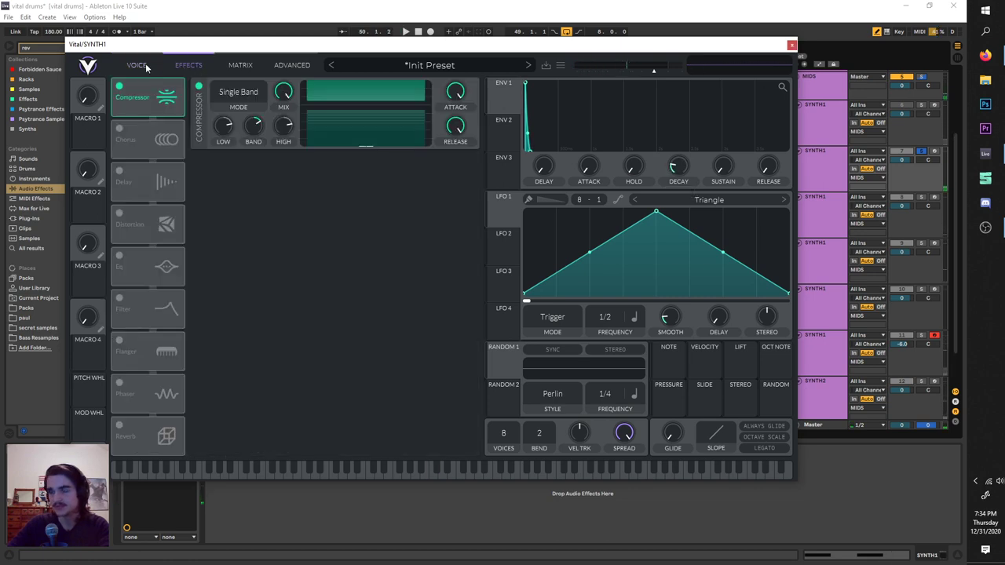
left_click(793, 45)
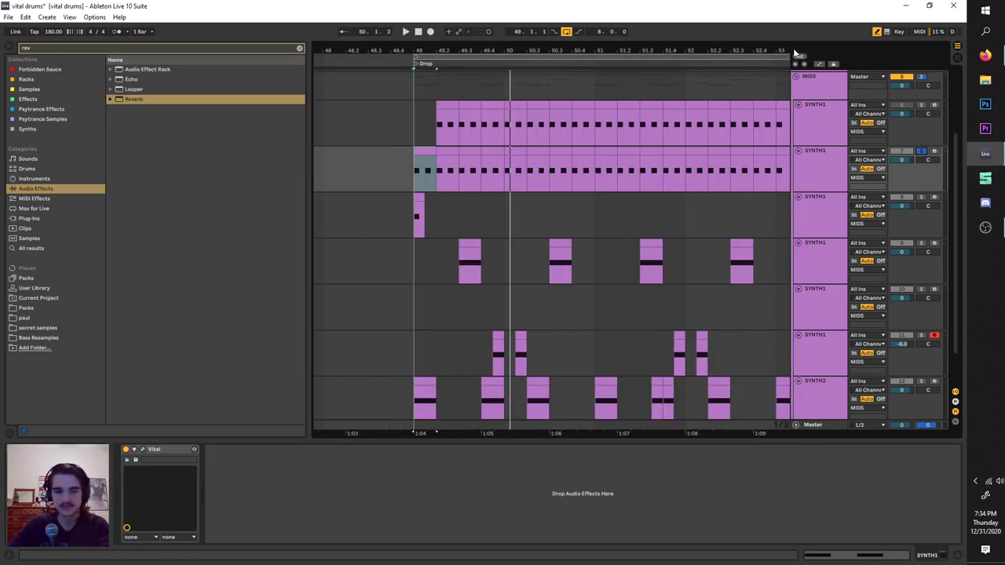
key("space")
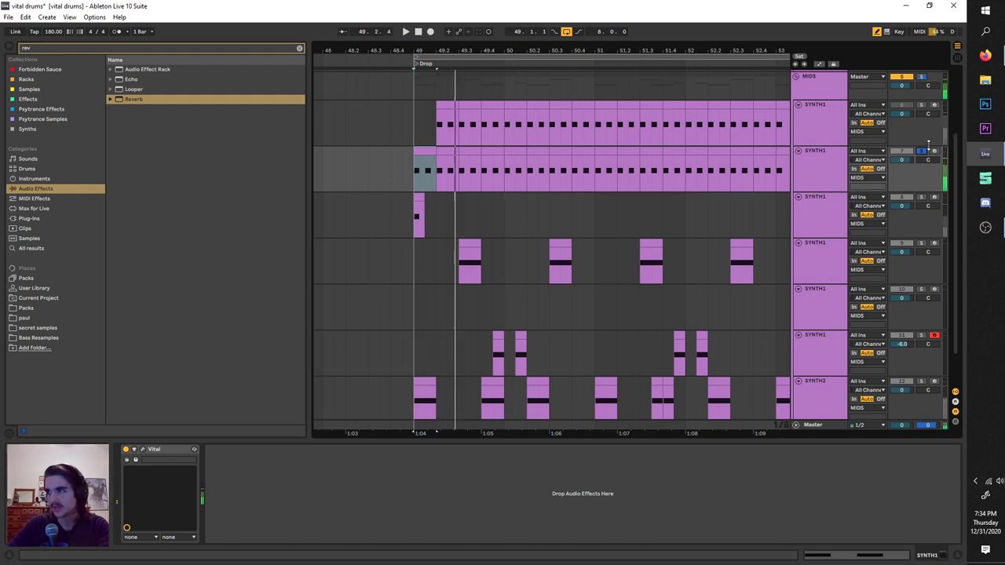
Step: Solo the third SYNTH1 track instead of the duplicated one and open its Vital effects chain
left_click(921, 151)
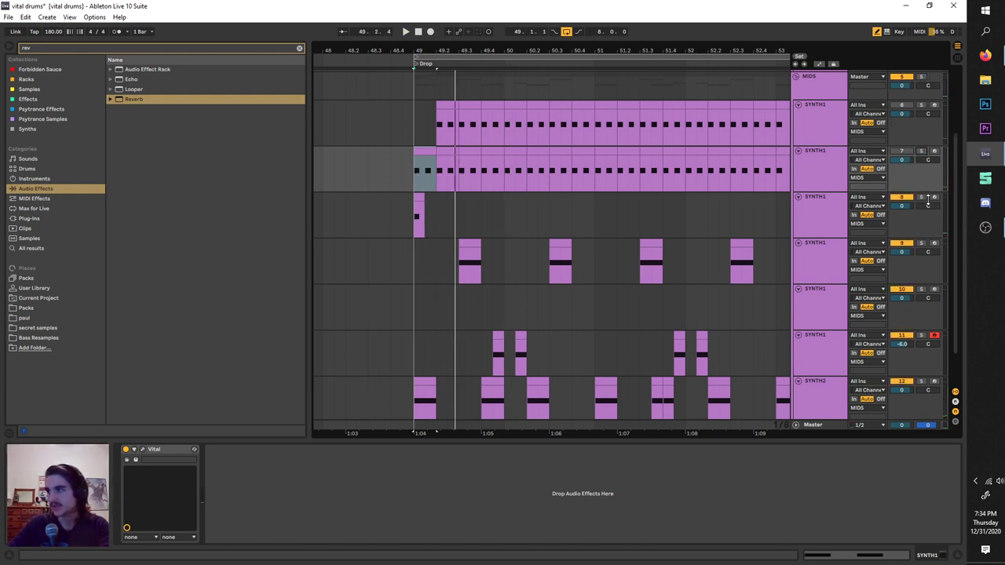
left_click(924, 197)
left_click(817, 213)
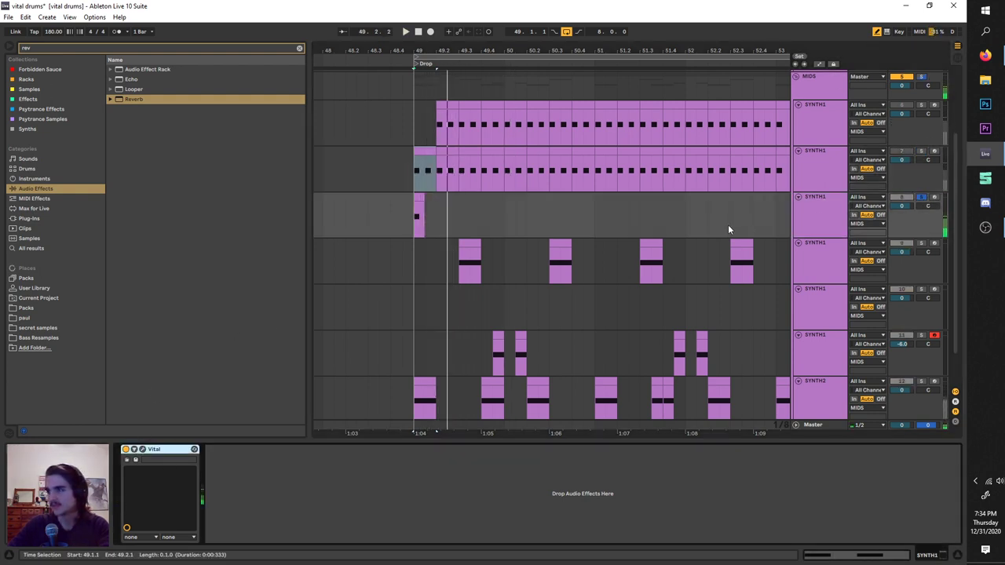
left_click(143, 450)
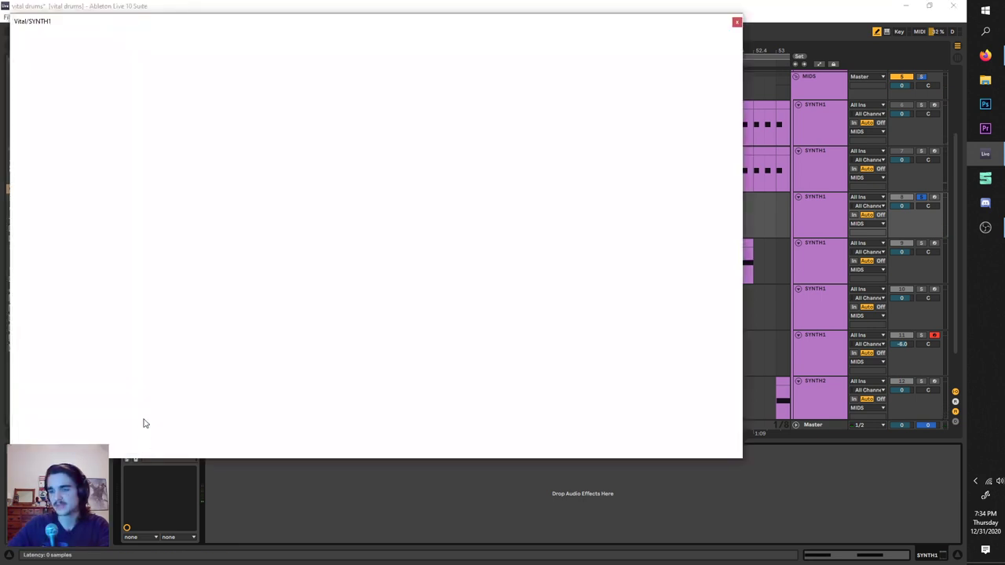
left_click_drag(175, 29, 234, 37)
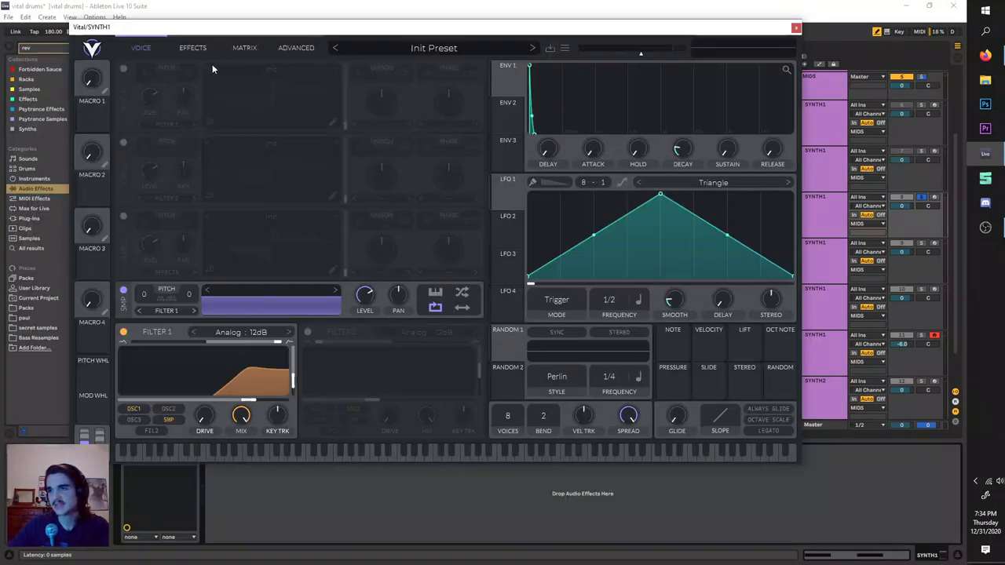
left_click(183, 50)
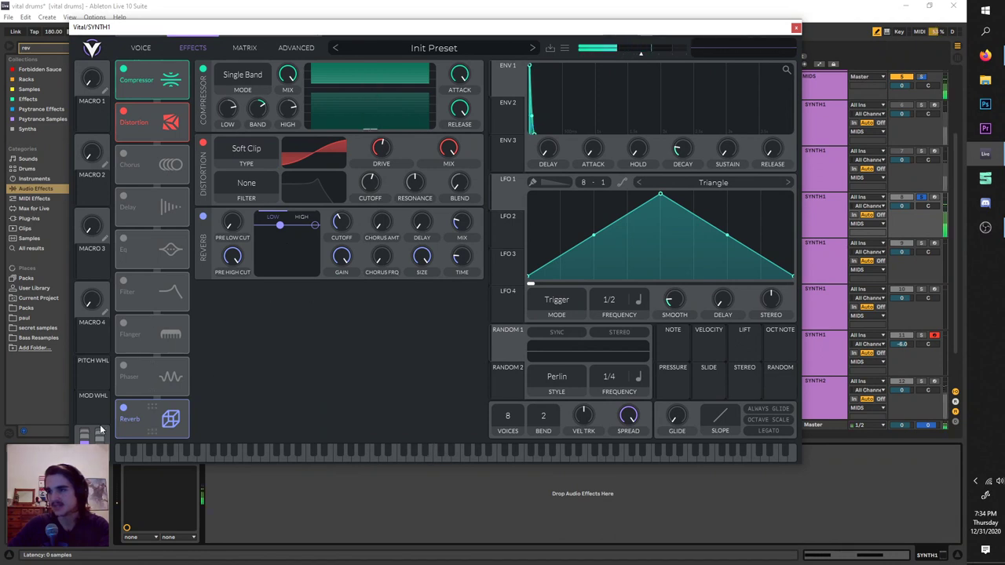
Step: Compare the third SYNTH1 track's sound with and without Vital's Reverb, examine the reverb settings and close Vital
left_click(124, 408)
left_click(126, 408)
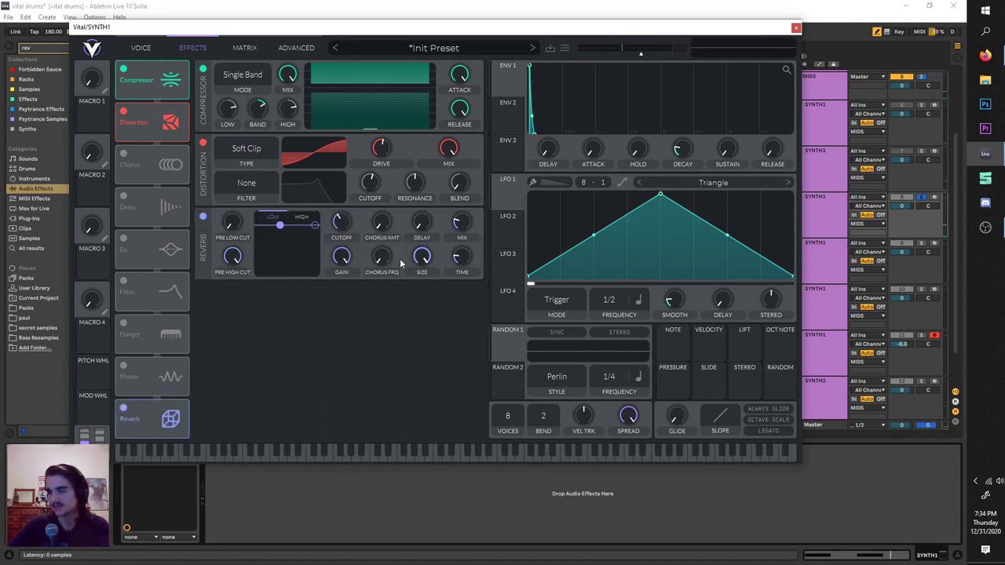
left_click_drag(383, 226, 384, 259)
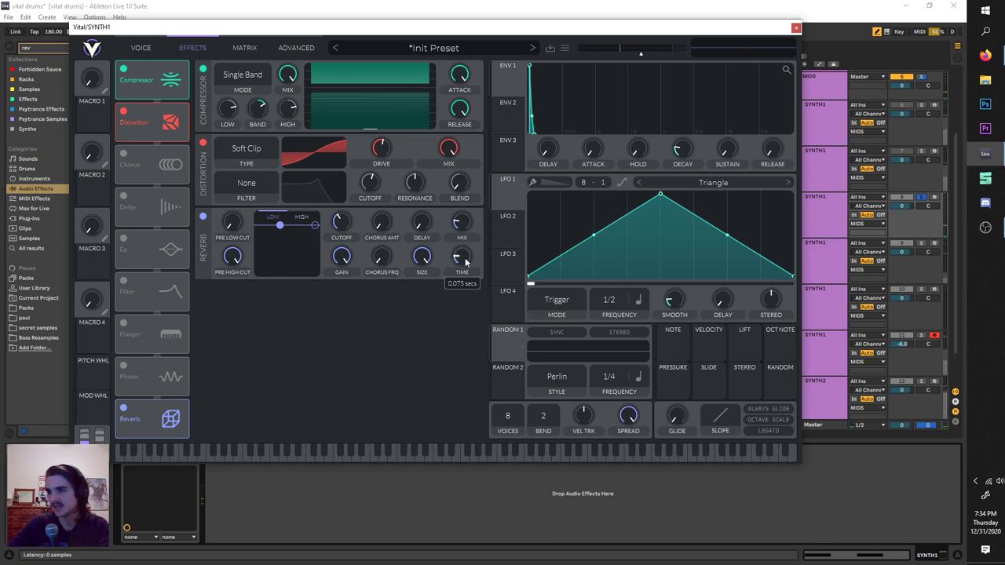
left_click(123, 411)
left_click(123, 410)
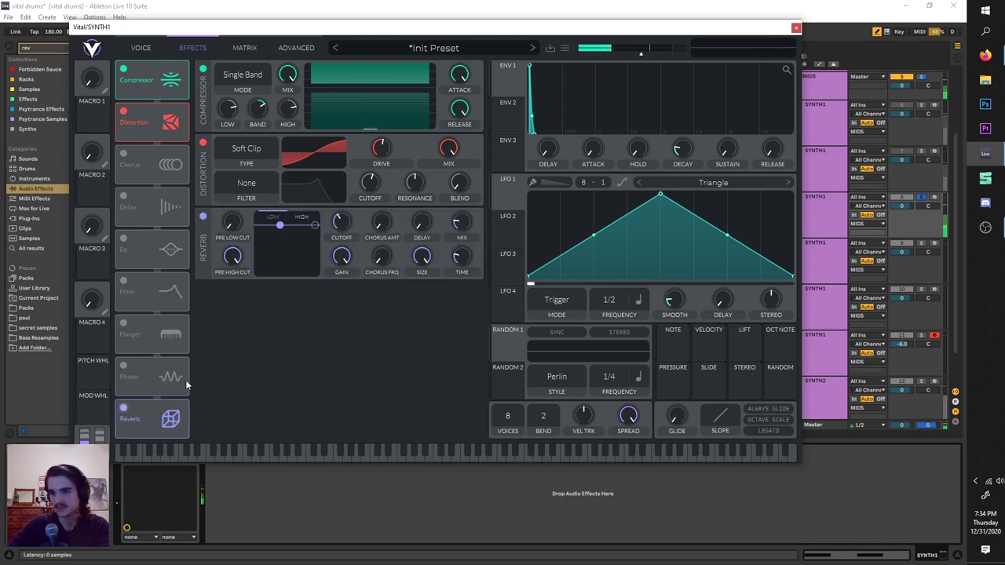
left_click(795, 29)
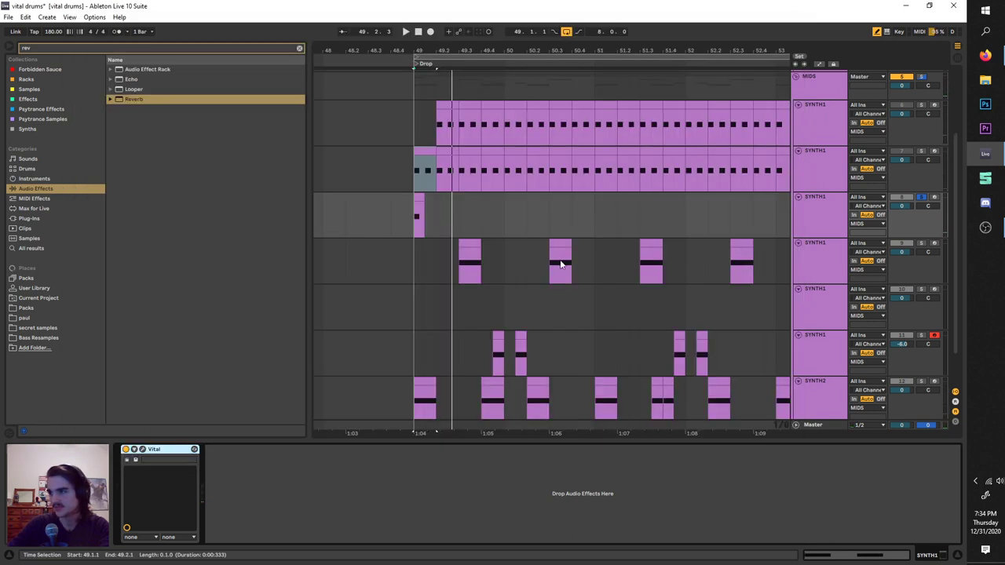
Step: Solo the fourth SYNTH1 track, move the loop's start to 49.3.1 and play it
scroll(427, 246, "right", 2)
scroll(427, 244, "down", 3)
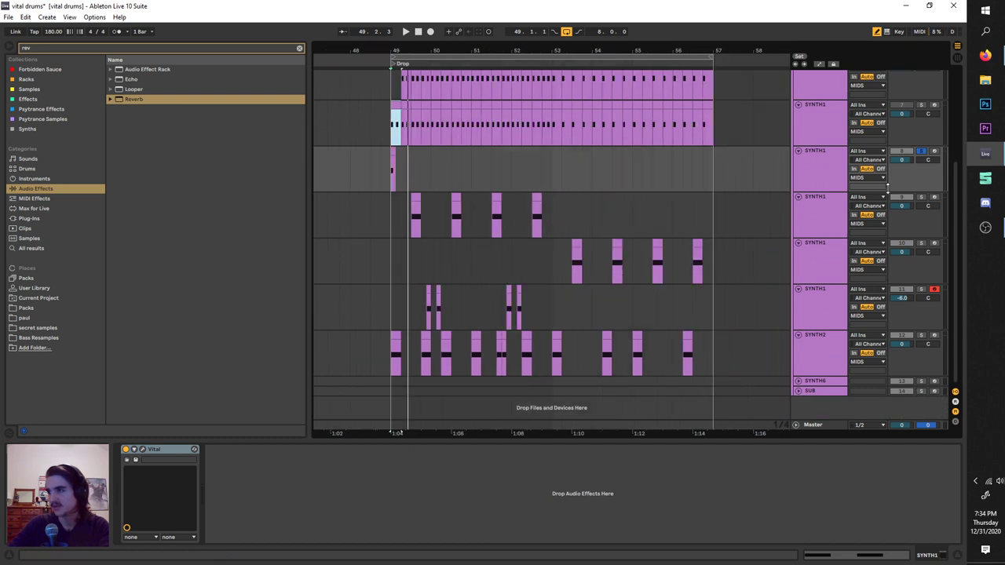
left_click(922, 197)
scroll(464, 191, "up", 3)
left_click(343, 120)
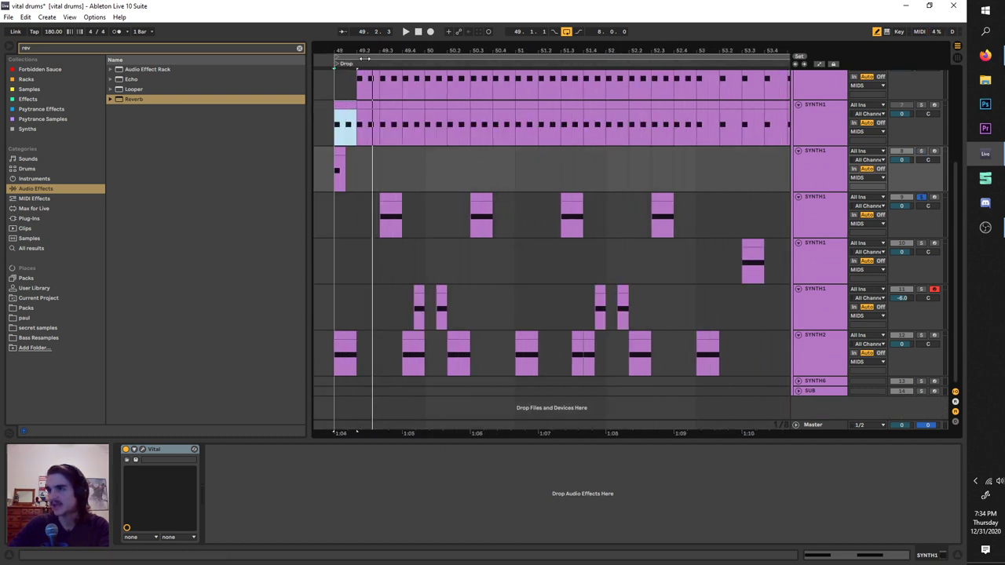
left_click_drag(364, 59, 408, 60)
left_click(832, 219)
key("space")
key("space")
Step: Duplicate the fourth SYNTH1 track, solo the copy and initialize the preset in its Vital
left_click(802, 219)
key("ctrl+d")
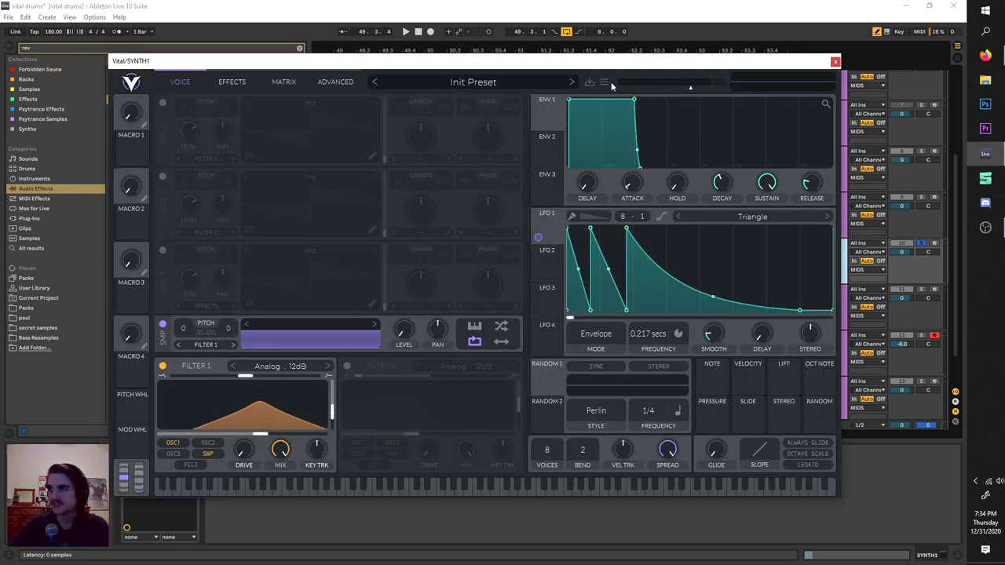
left_click(604, 82)
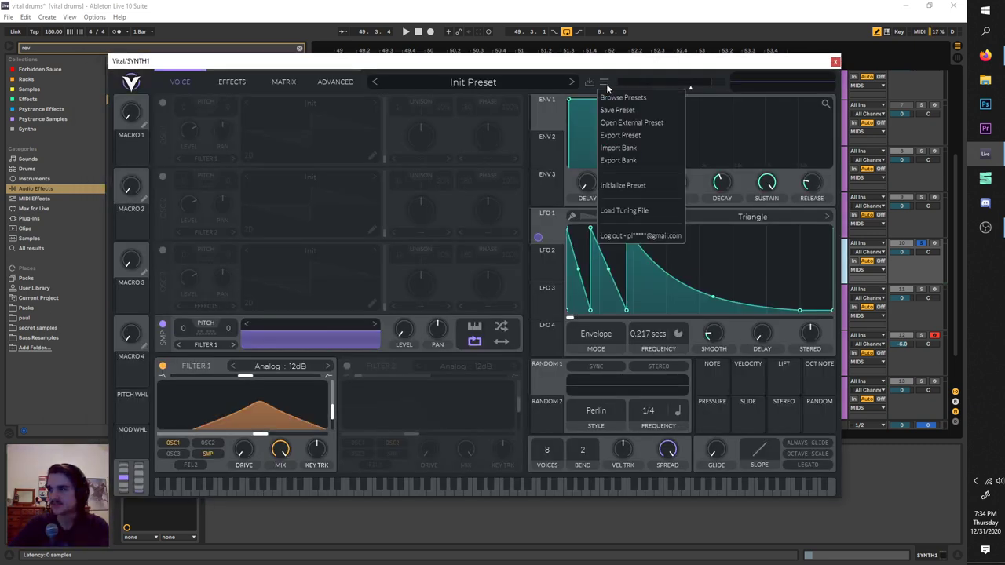
left_click(627, 186)
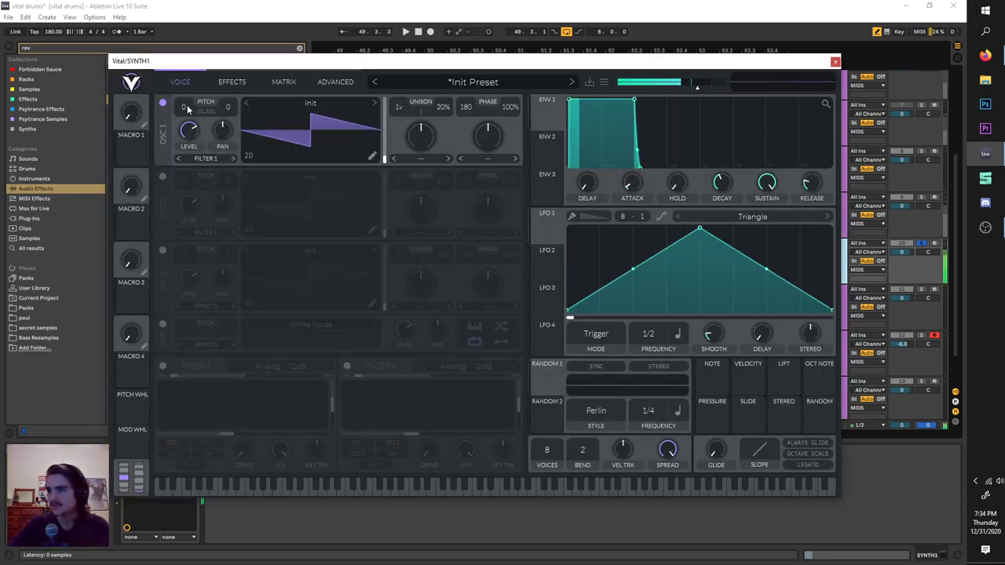
Step: Replace oscillator 1 with the White Noise sampler as the sound source, play it and lower the sampler's level
left_click(161, 324)
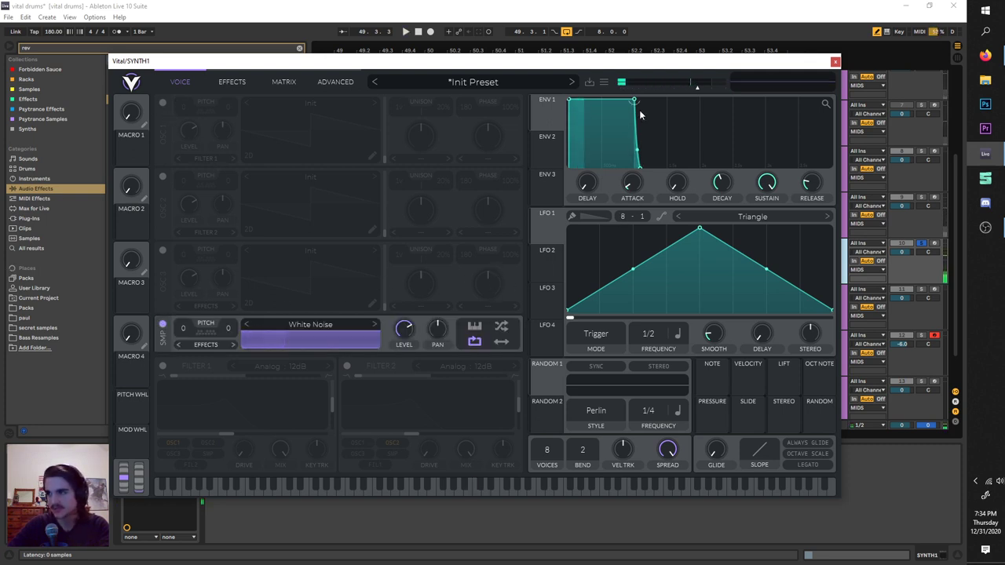
key("space")
key("space")
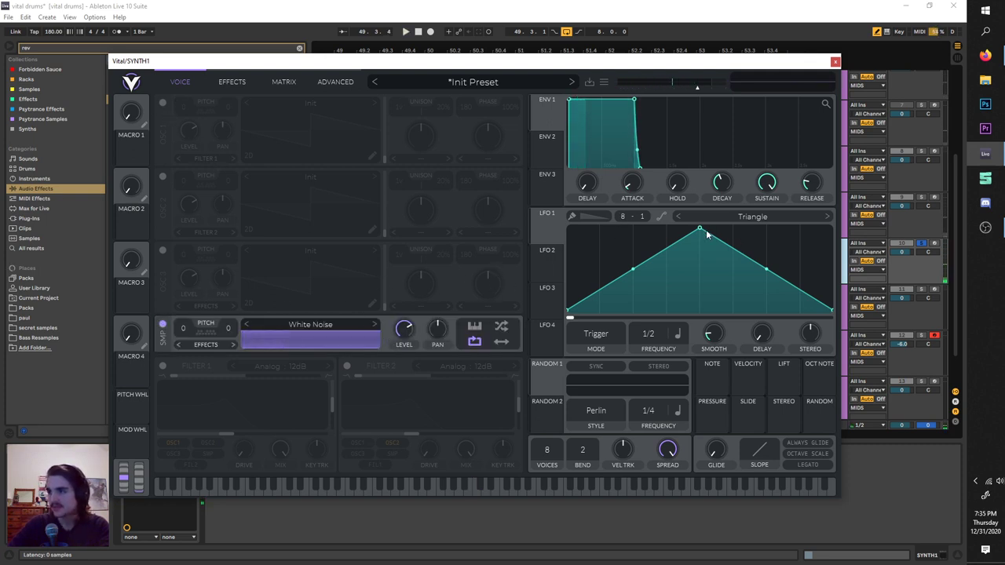
left_click_drag(404, 328, 402, 343)
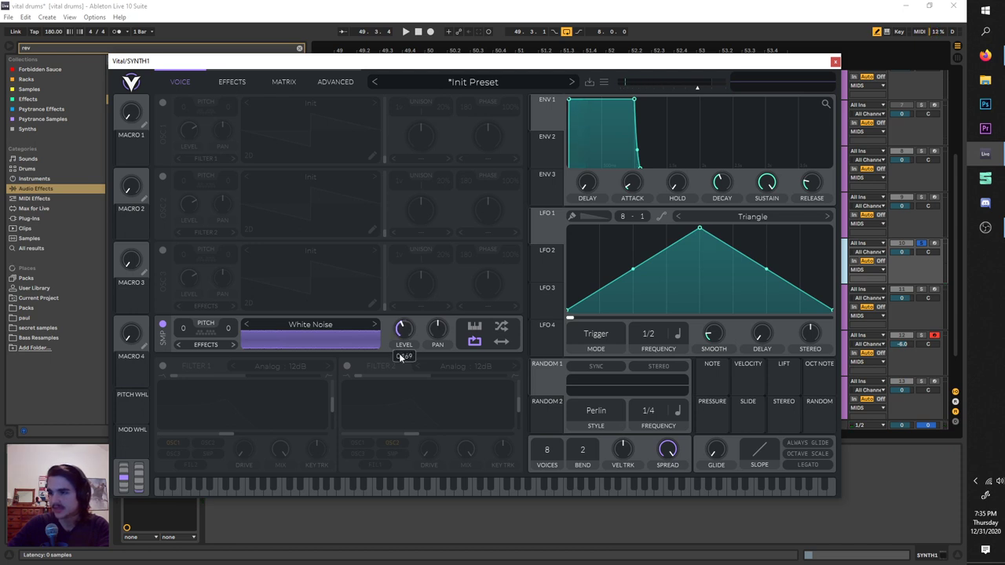
Step: Shape LFO 1 into two short falling spikes followed by a long curved decay, and play the loop
left_click_drag(701, 233, 633, 331)
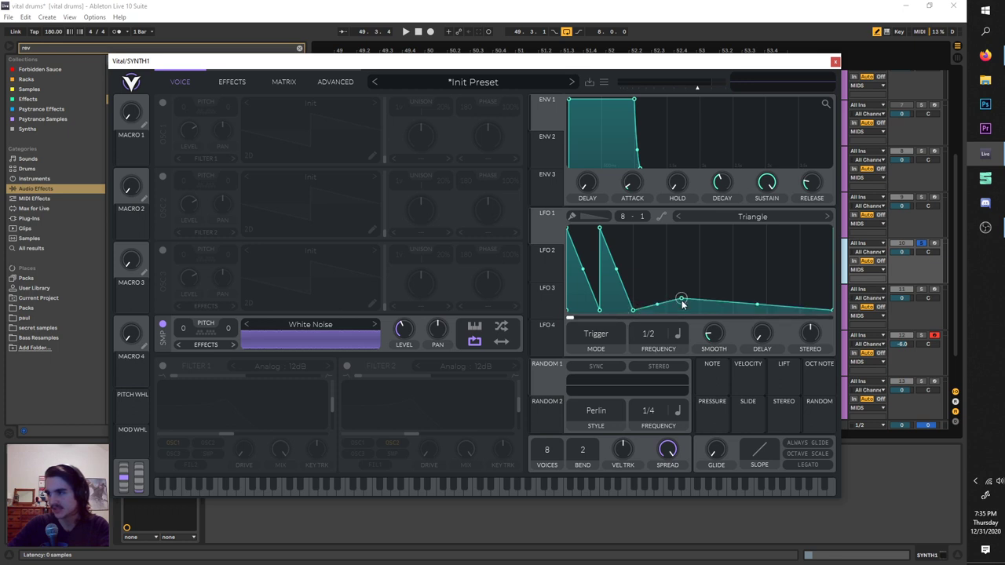
left_click_drag(681, 302, 631, 220)
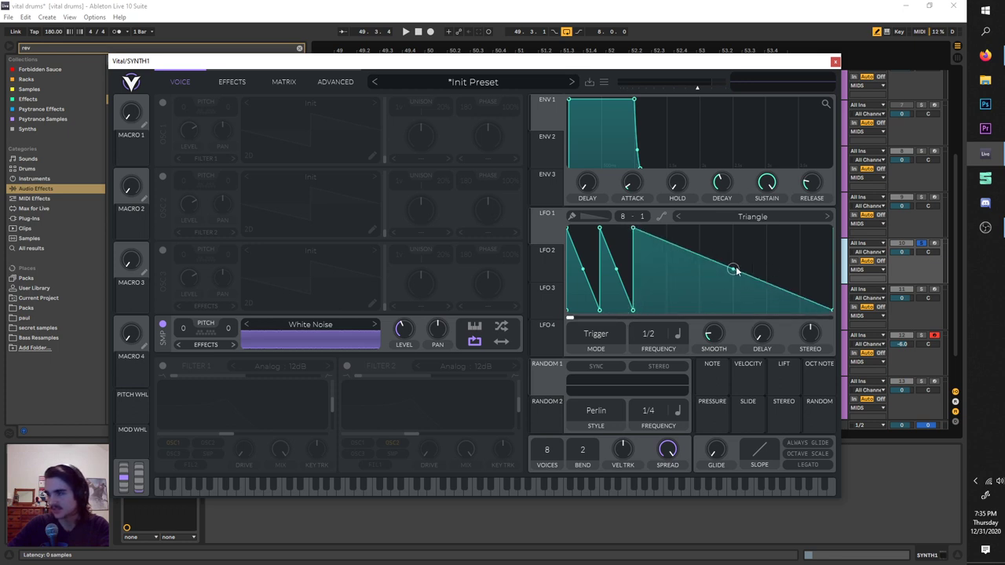
left_click_drag(733, 269, 794, 324)
key("space")
key("space")
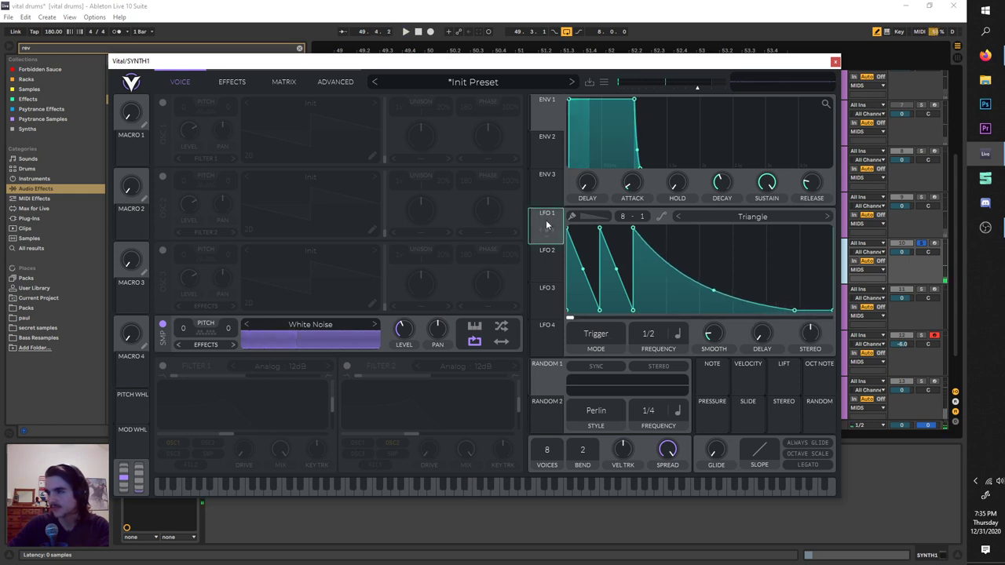
Step: Modulate the sampler's level with LFO 1, bring the base level down to zero and play the loop
left_click_drag(547, 230, 403, 331)
mouse_move(404, 356)
key("space")
key("space")
Step: Set LFO 1's frequency to 1/4, switch its timing to Seconds, keep the Trigger mode and play the loop
scroll(656, 335, "up", 1)
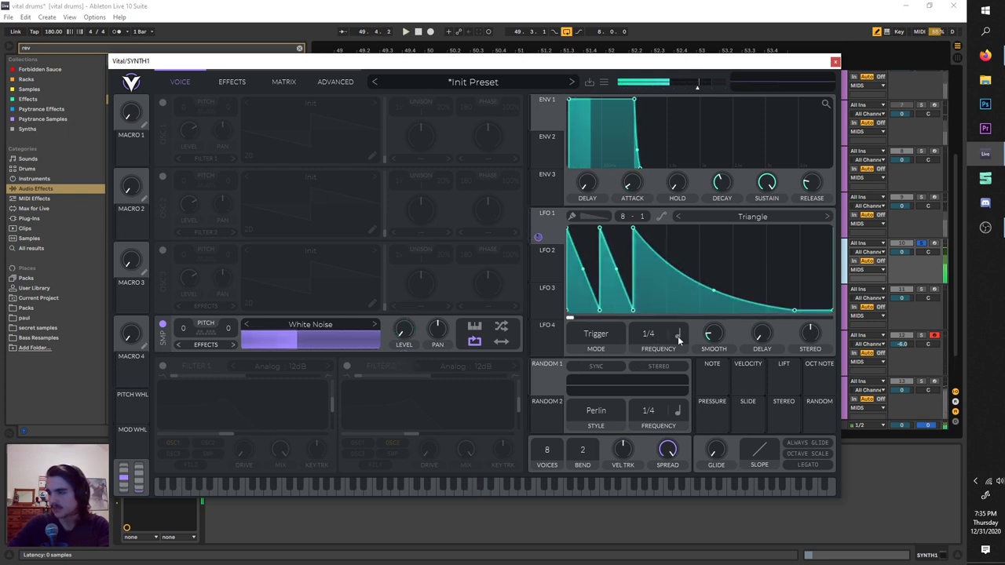
left_click(679, 335)
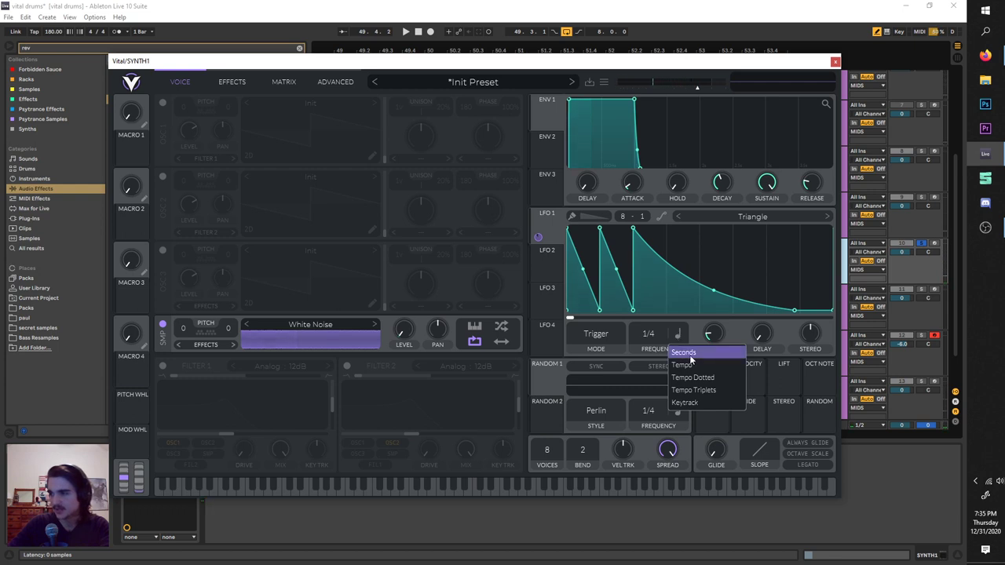
left_click(683, 352)
left_click(613, 334)
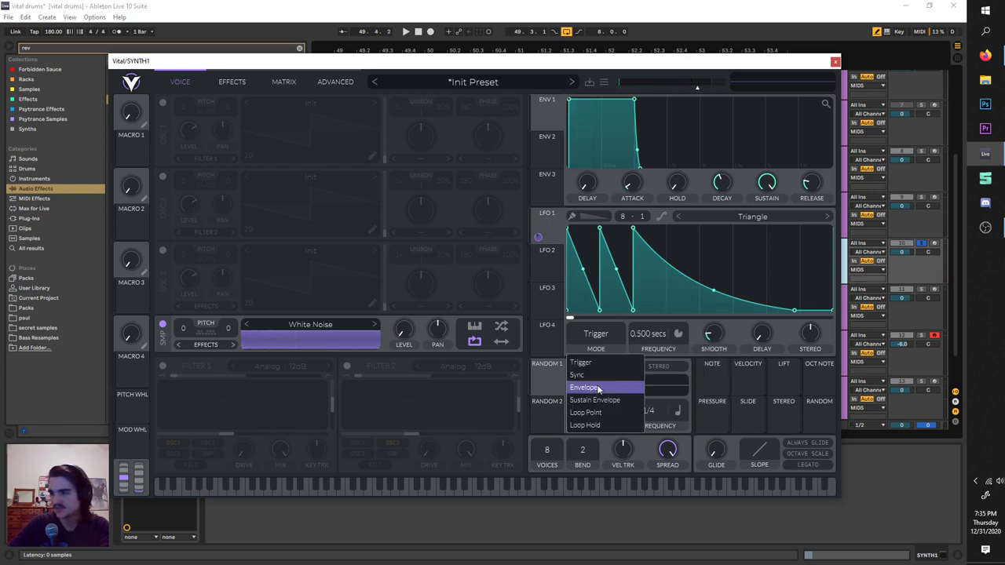
left_click(595, 361)
key("space")
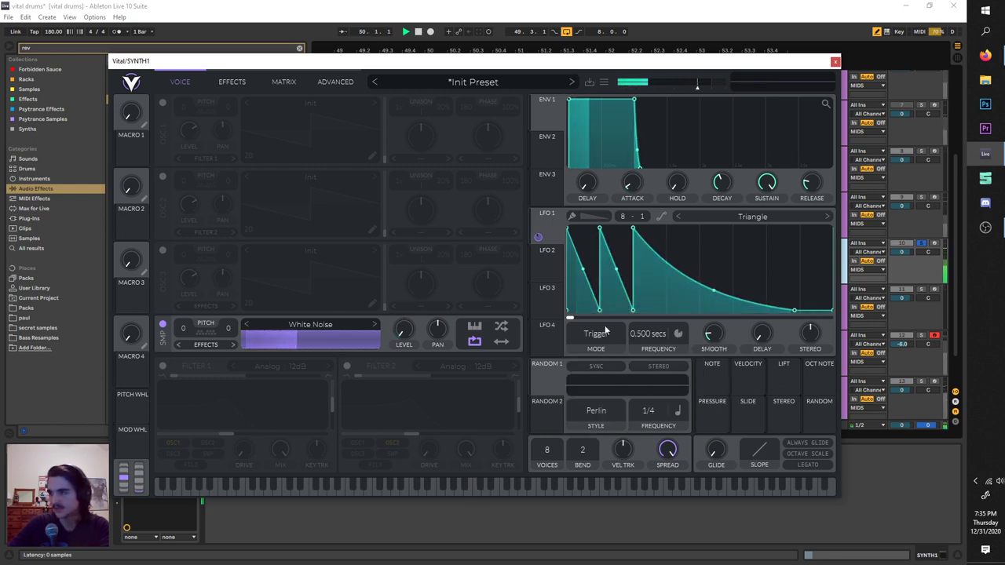
Step: Play the loop, shorten LFO 1's frequency to 0.194 secs and set its mode to Envelope
key("space")
key("space")
mouse_move(643, 334)
left_mouse_down()
mouse_move(652, 318)
mouse_move(647, 353)
mouse_move(656, 332)
left_mouse_up()
left_click(599, 335)
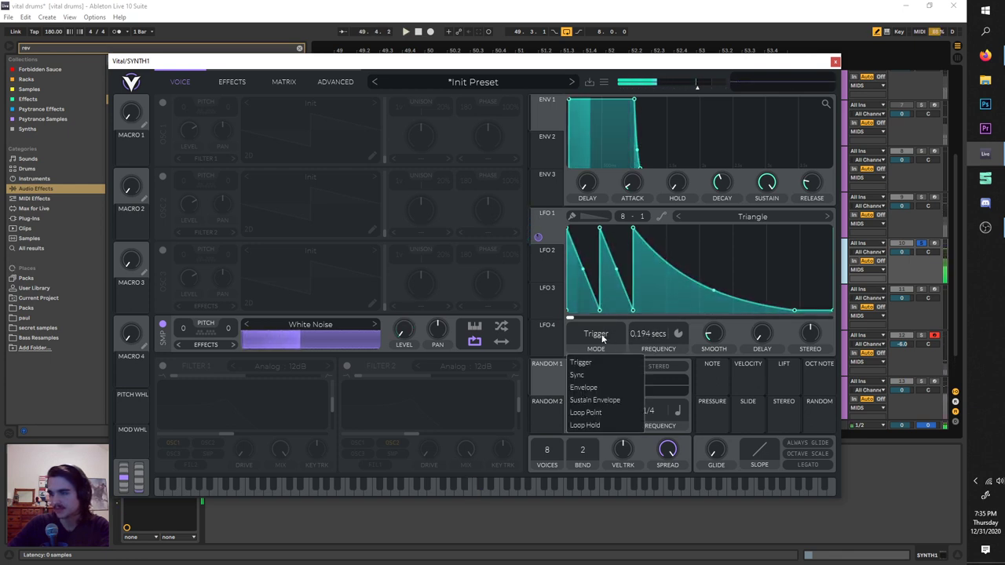
left_click(613, 387)
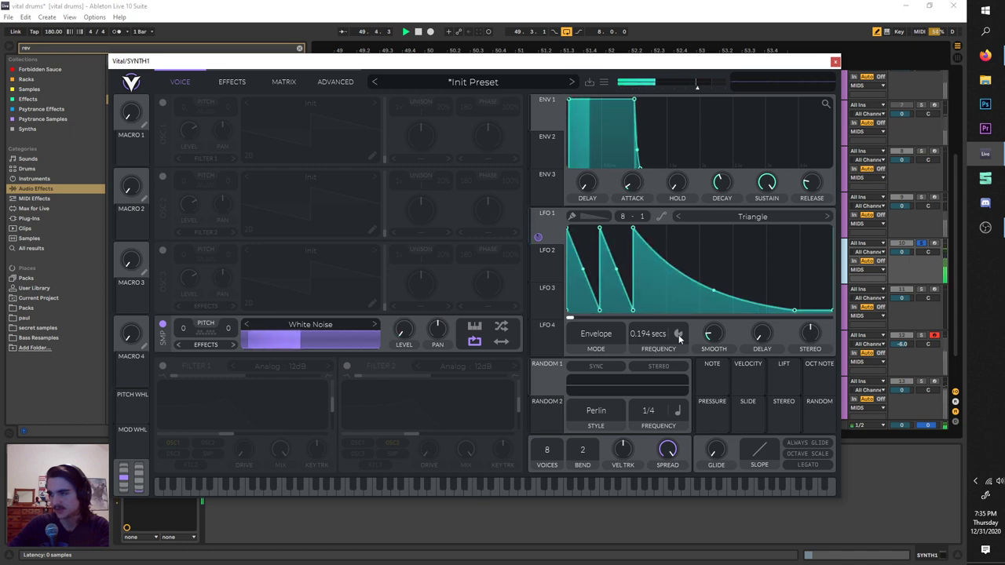
Step: Fine-tune LFO 1's frequency to 0.230 secs, playing the loop between adjustments
left_click_drag(658, 336, 645, 333)
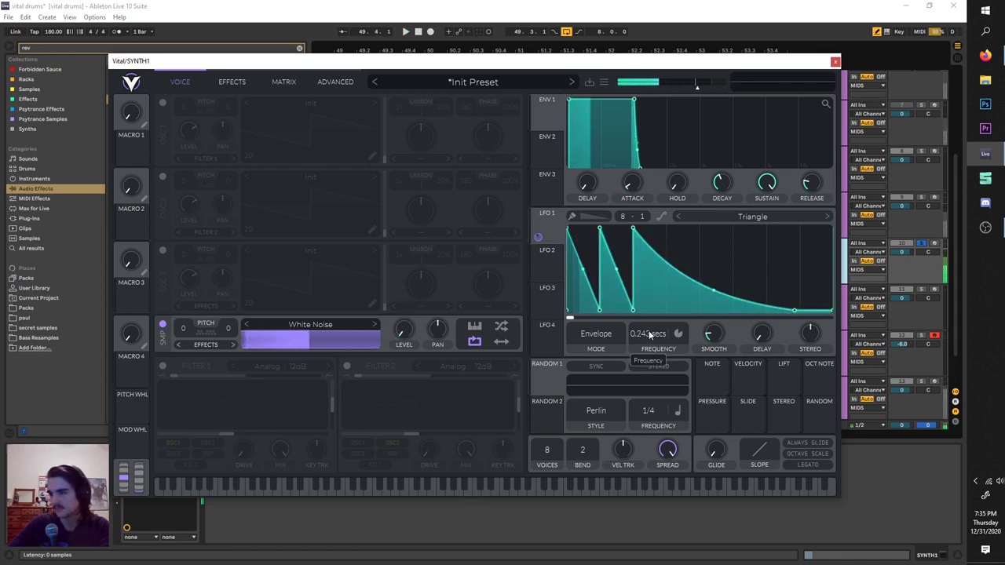
key("space")
left_click_drag(649, 331, 650, 336)
key("space")
key("space")
key("space")
key("space")
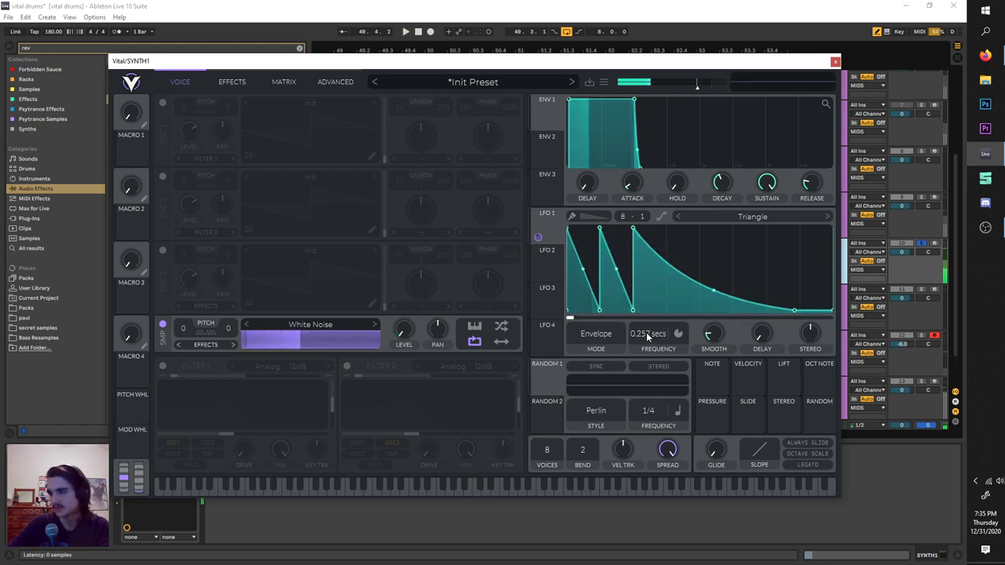
key("space")
left_click_drag(647, 332, 650, 332)
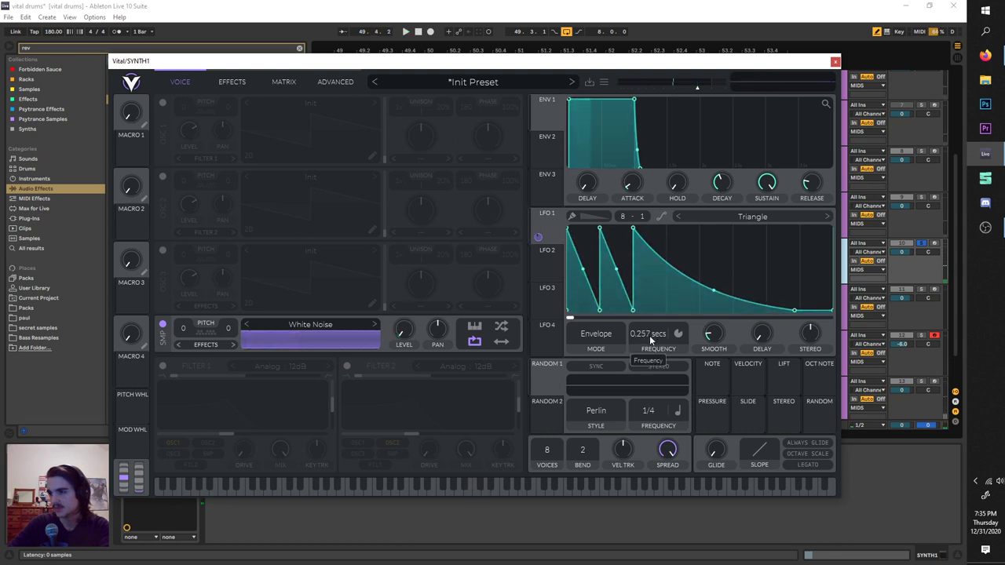
scroll(649, 334, "up", 1)
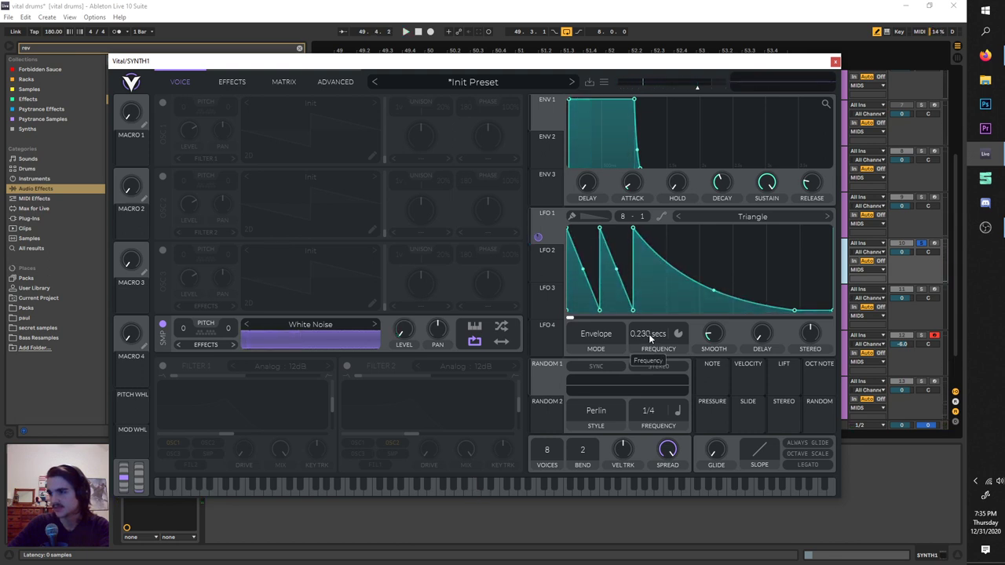
Step: Turn on Filter 1 and route the White Noise sampler through it
left_click(162, 366)
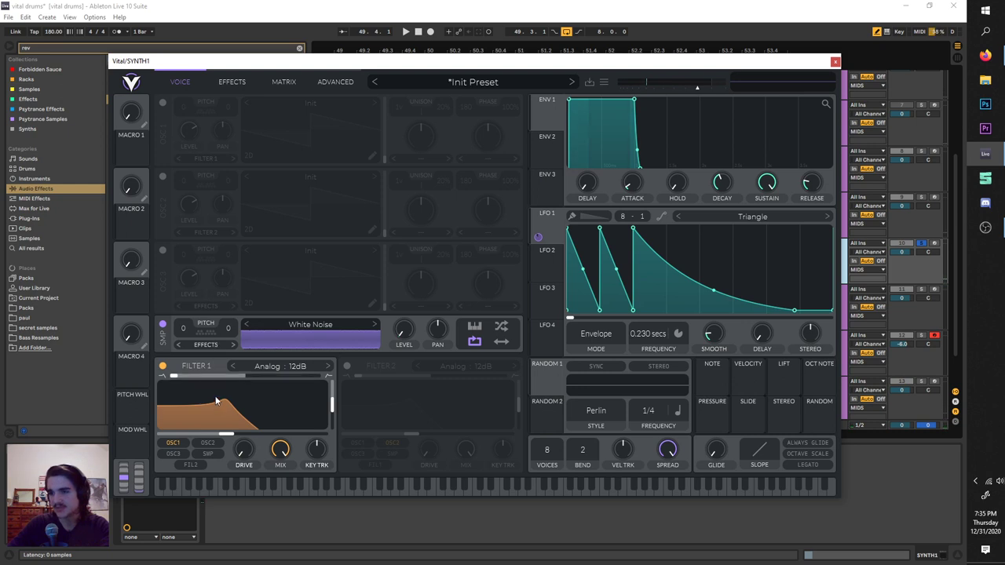
left_click(205, 344)
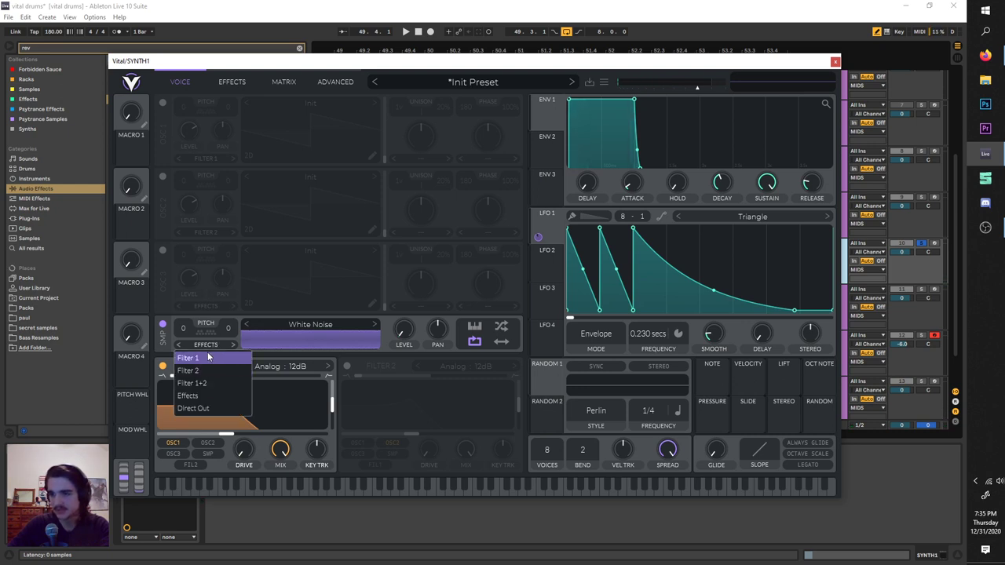
left_click(209, 356)
Step: Blend Filter 1 from low-pass to a band-pass shape, raise its cutoff and play the loop
mouse_move(178, 380)
left_click_drag(241, 376, 246, 376)
left_click_drag(227, 434, 262, 437)
key("space")
key("space")
Step: Lower Filter 1's resonance, fine-tune its cutoff to about 27 semitones and play the loop
left_click_drag(332, 417, 333, 424)
key("space")
key("space")
key("space")
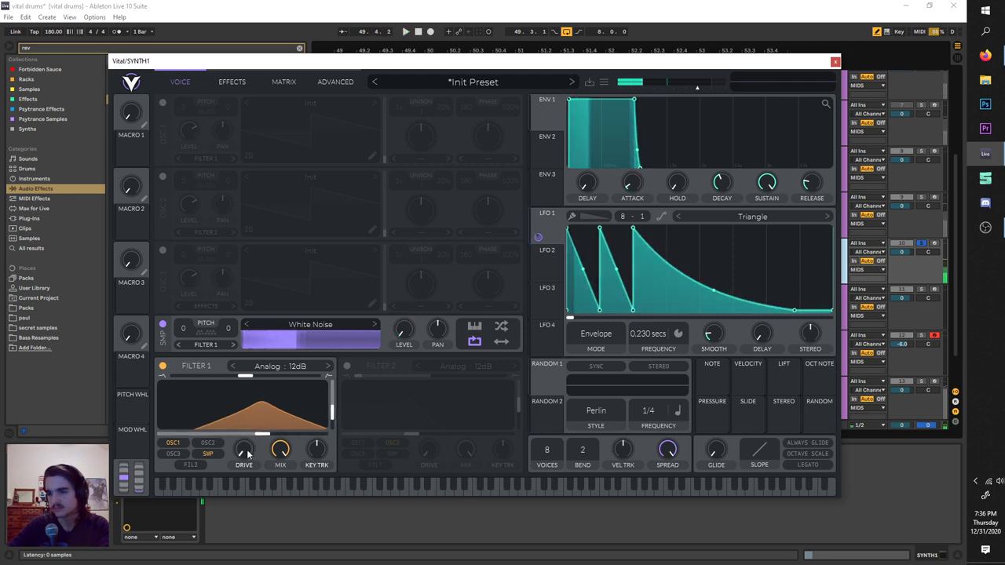
mouse_move(266, 436)
mouse_move(265, 437)
left_mouse_down()
mouse_move(246, 433)
mouse_move(273, 437)
left_mouse_up()
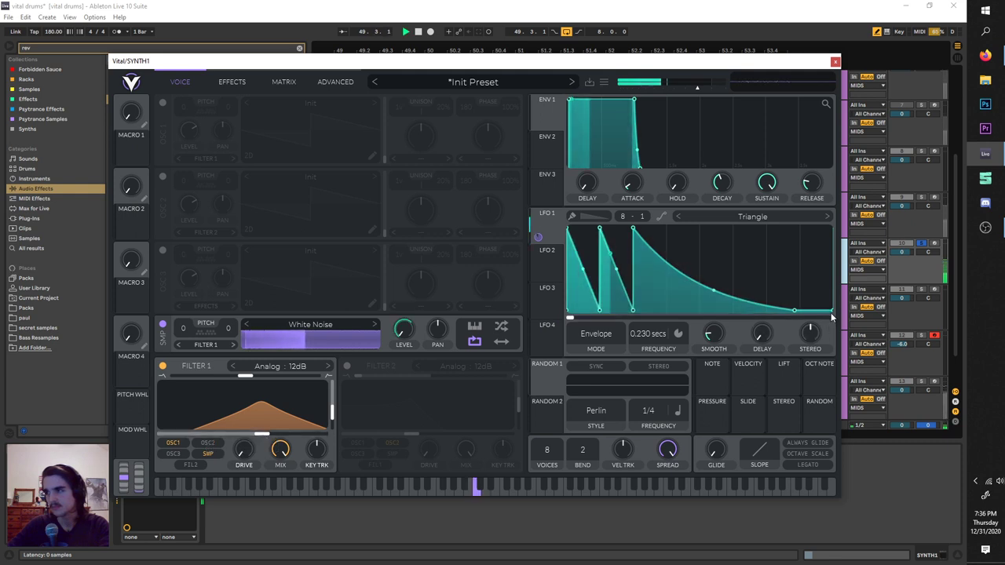
Step: Add the Compressor effect, set it to Single Band mode and play the loop
left_click(219, 83)
left_click(164, 146)
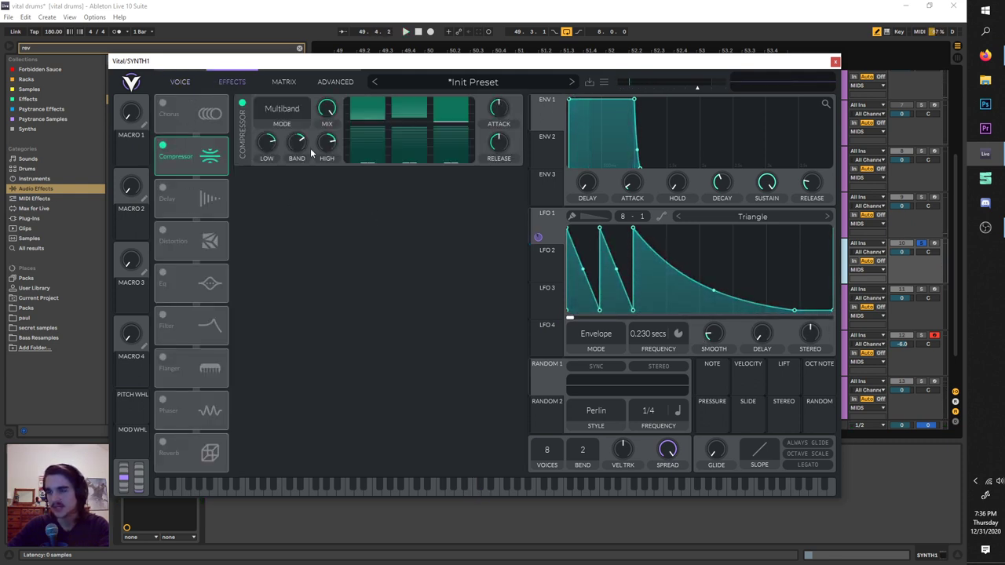
left_click(281, 111)
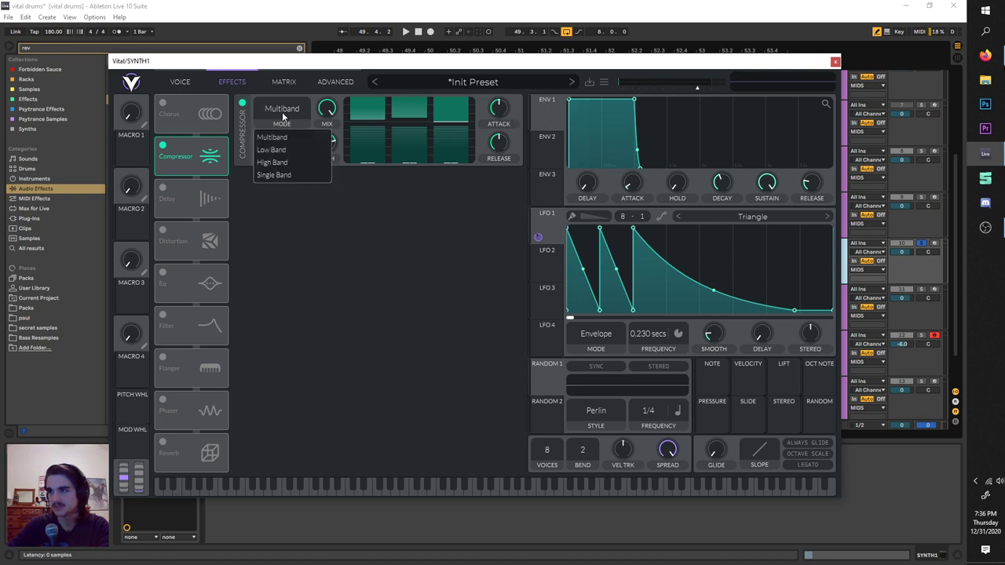
left_click(310, 178)
key("space")
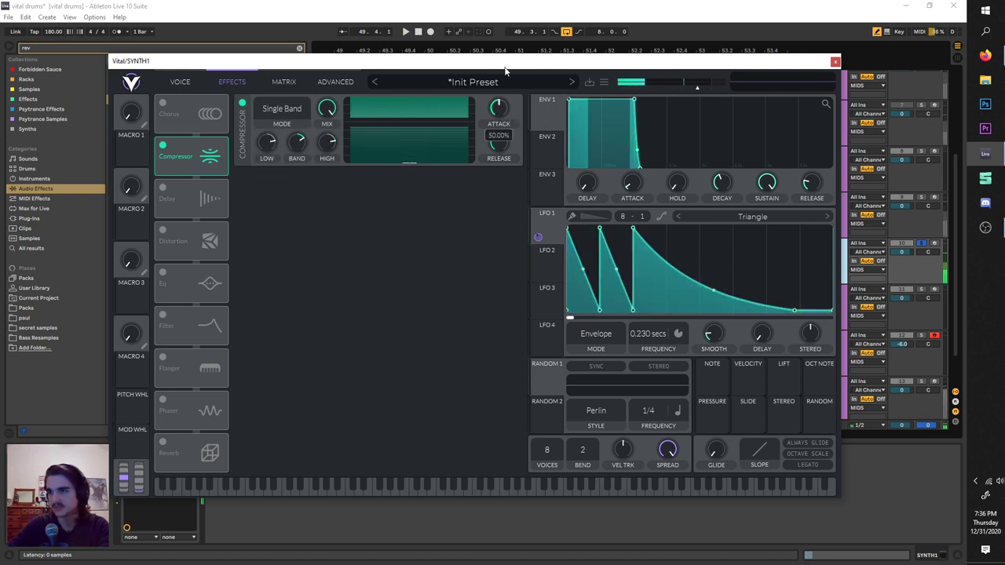
Step: Try the compressor's Multiband mode during playback, and return it to Single Band
left_click(288, 111)
left_click(289, 137)
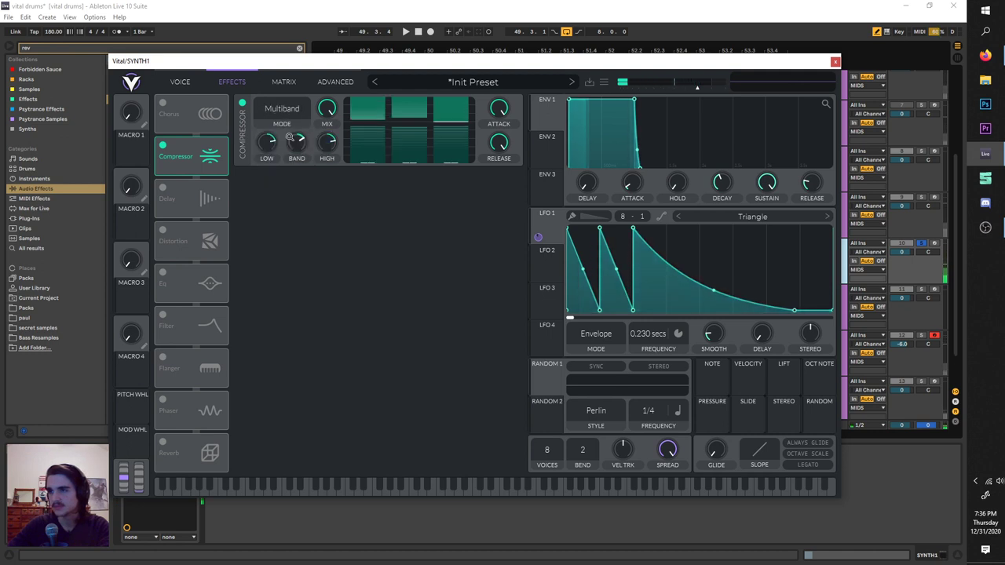
key("space")
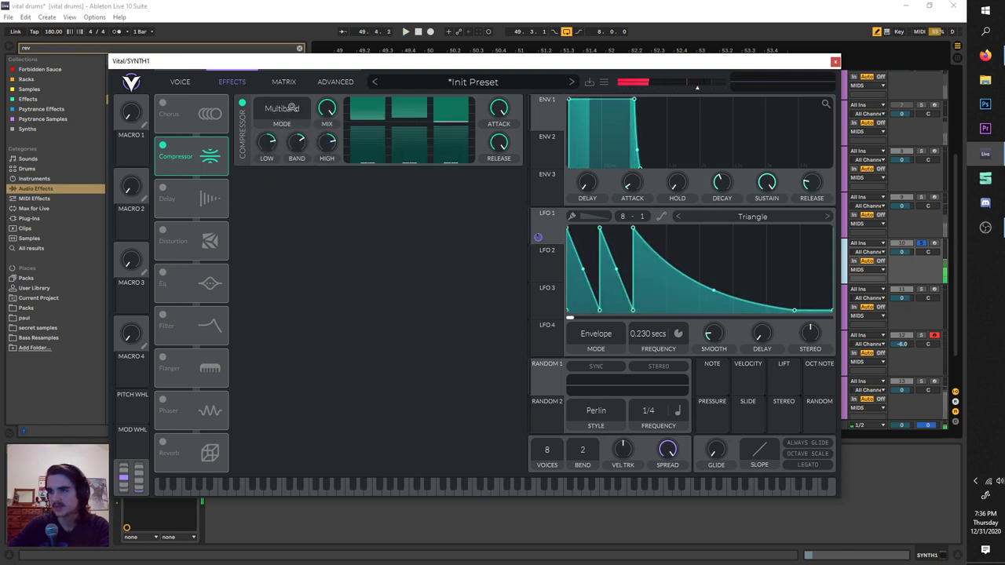
left_click(288, 111)
left_click(293, 176)
key("space")
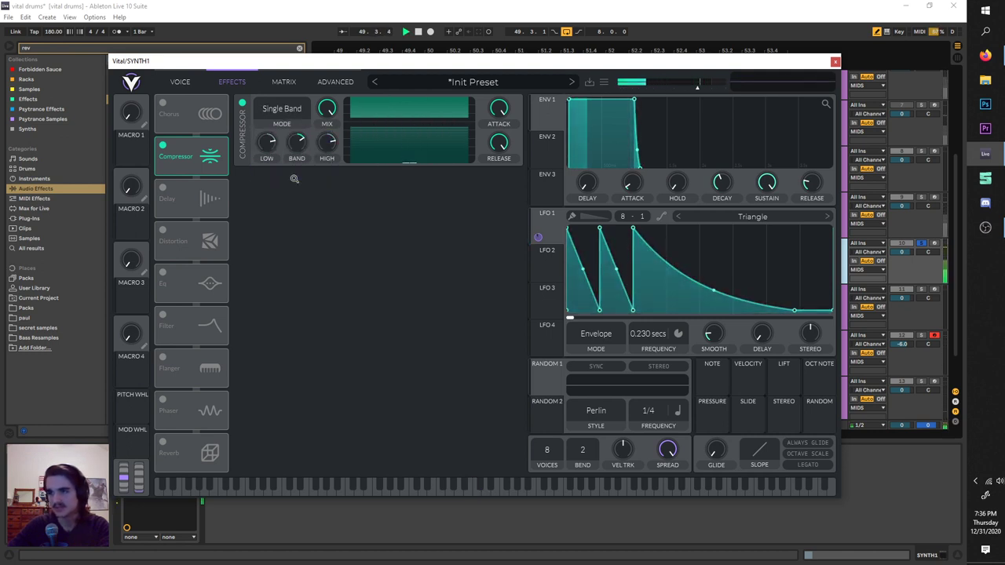
Step: Add the Distortion effect in Soft Clip type, adjust its drive, and solo track 9 to compare the sound
left_click(161, 229)
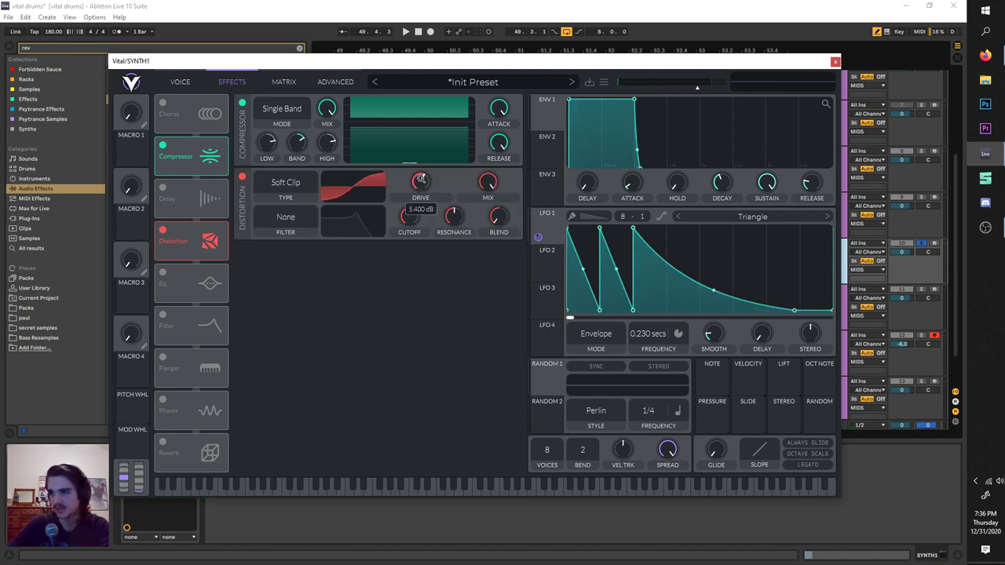
left_click_drag(421, 179, 420, 182)
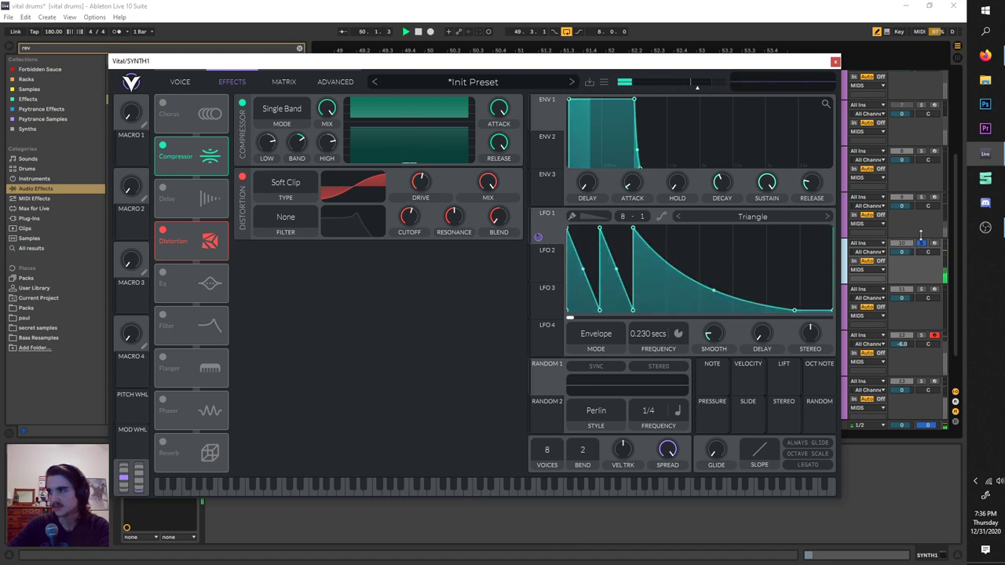
left_click(923, 199)
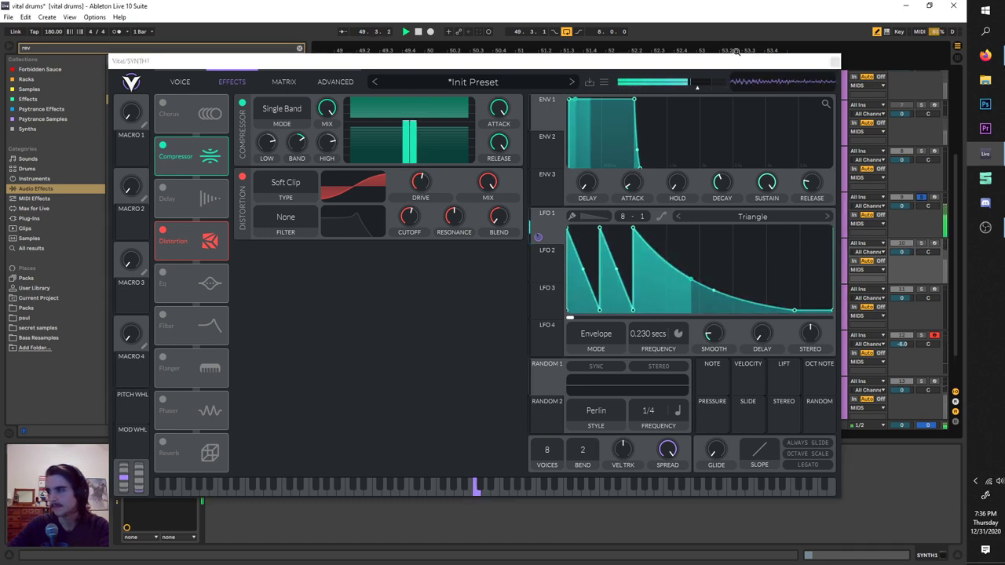
Step: Try Pink Noise and Brown Noise as the sampler's source, and return it to White Noise
left_click(834, 64)
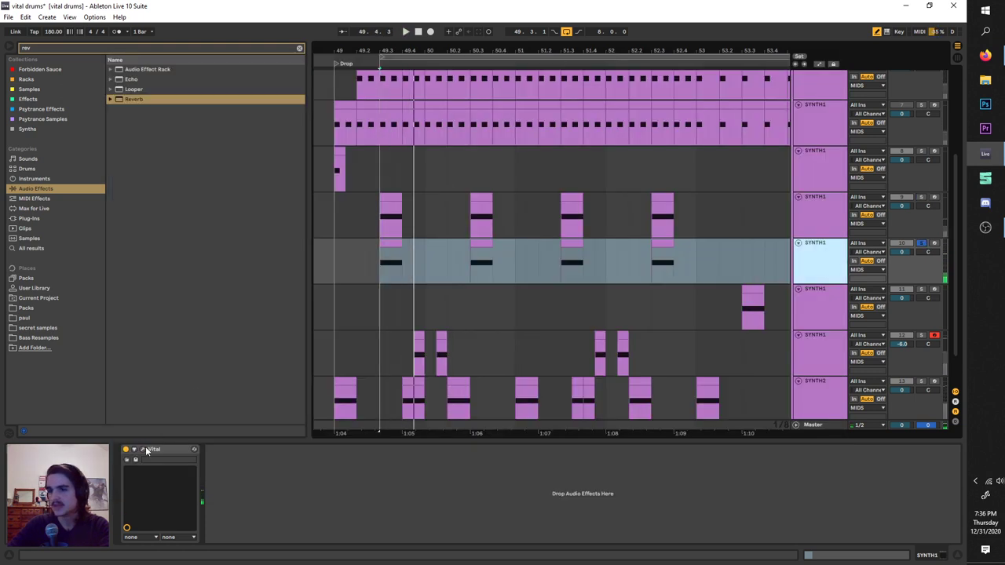
key("ctrl+alt+p")
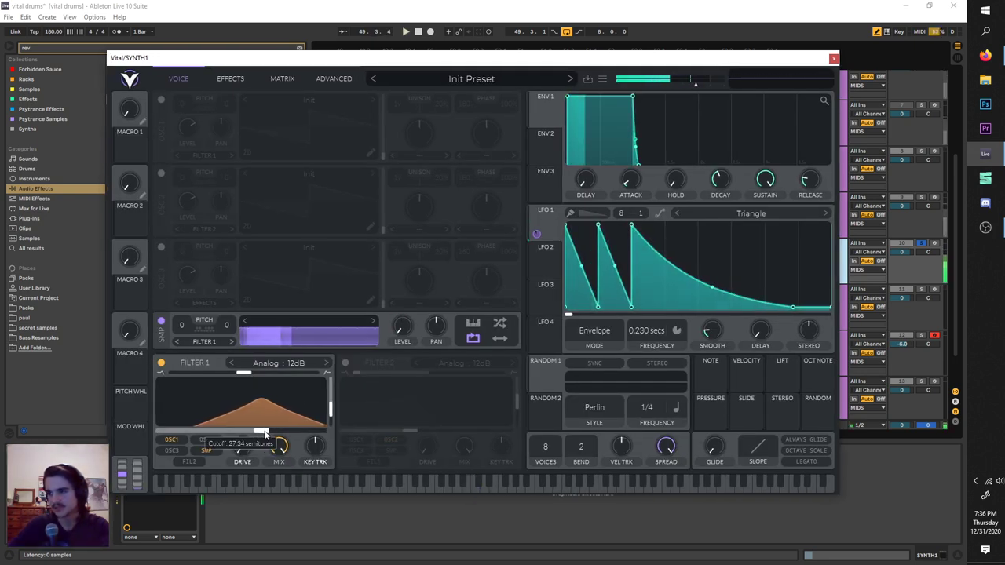
left_click(294, 321)
left_click(530, 442)
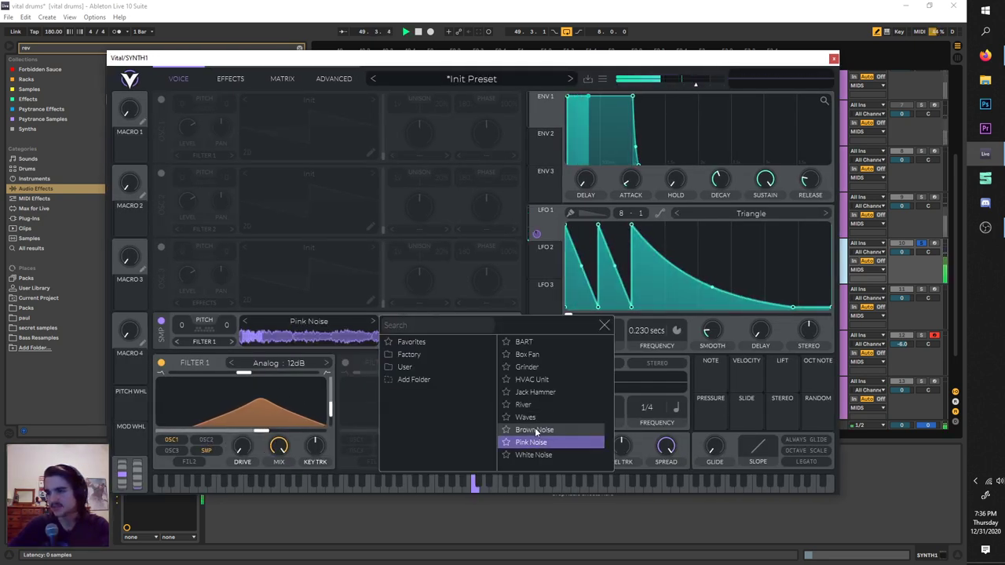
left_click(536, 431)
left_click(534, 455)
left_click(603, 324)
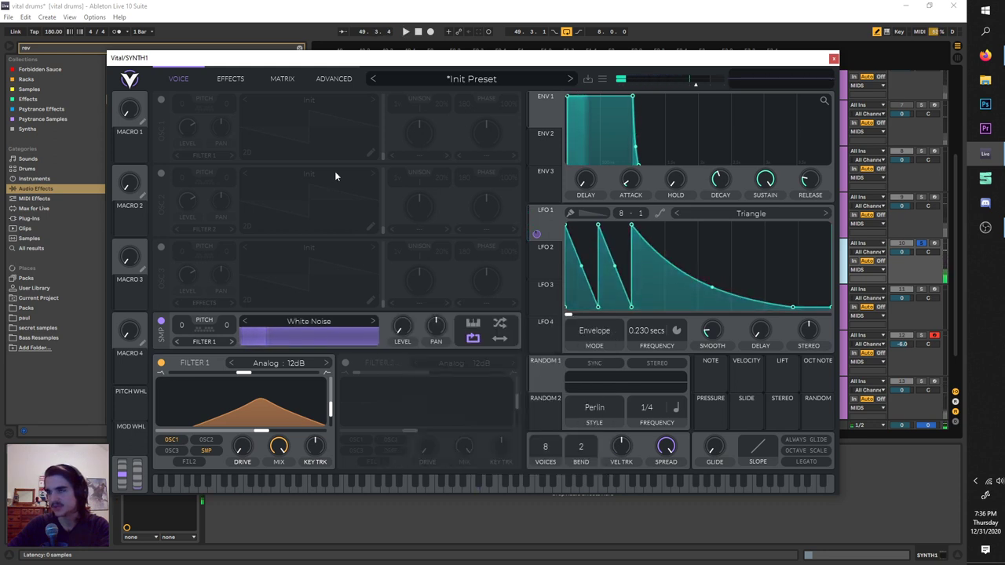
Step: Check the effects chain, close the synth window and compare tracks 9 and 10 by soloing them during playback
left_click(230, 79)
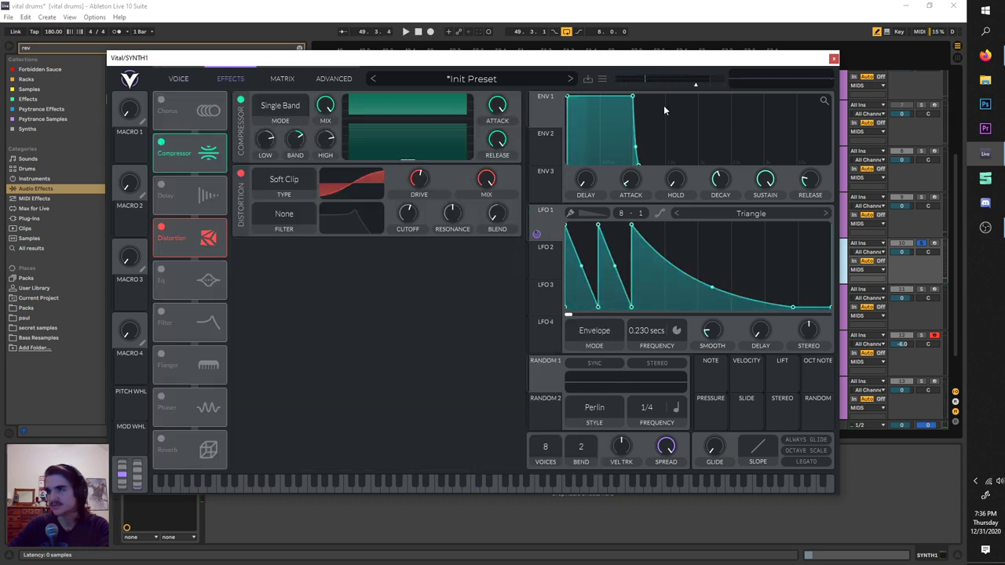
left_click(835, 59)
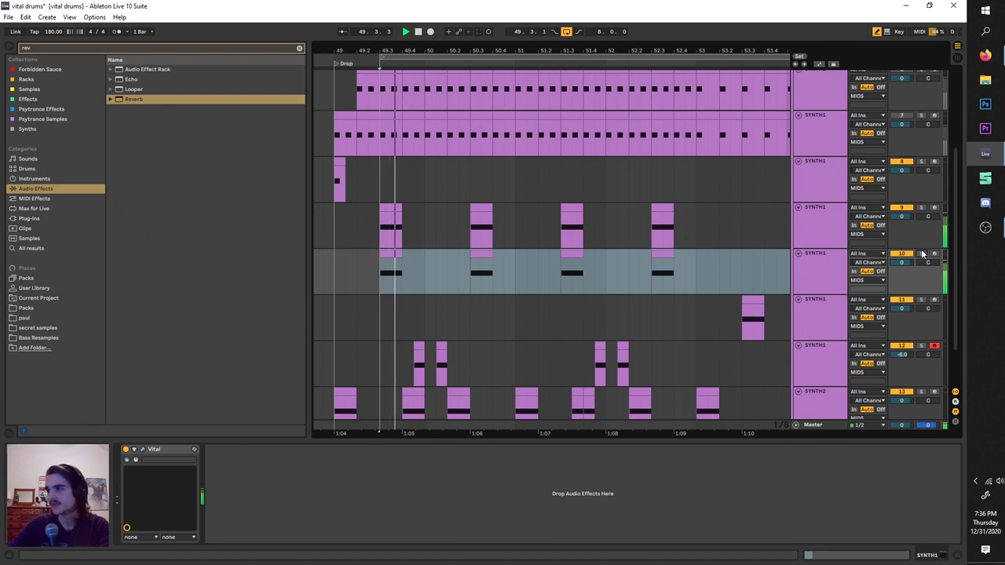
left_click(922, 254)
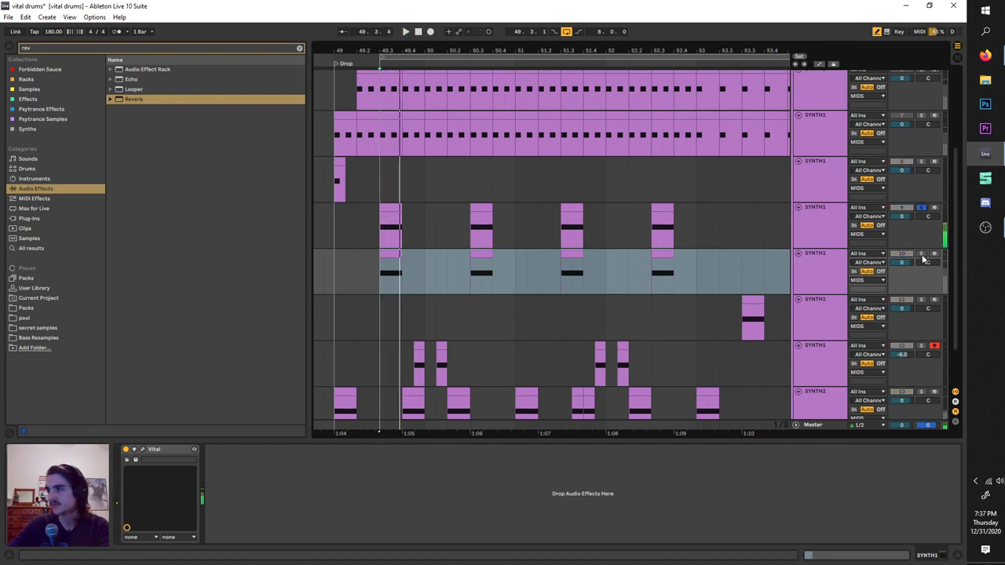
left_click(921, 253)
key("space")
key("space")
Step: Move the loop region back so it starts at the Drop marker, 49.1.1
scroll(570, 253, "down", 5)
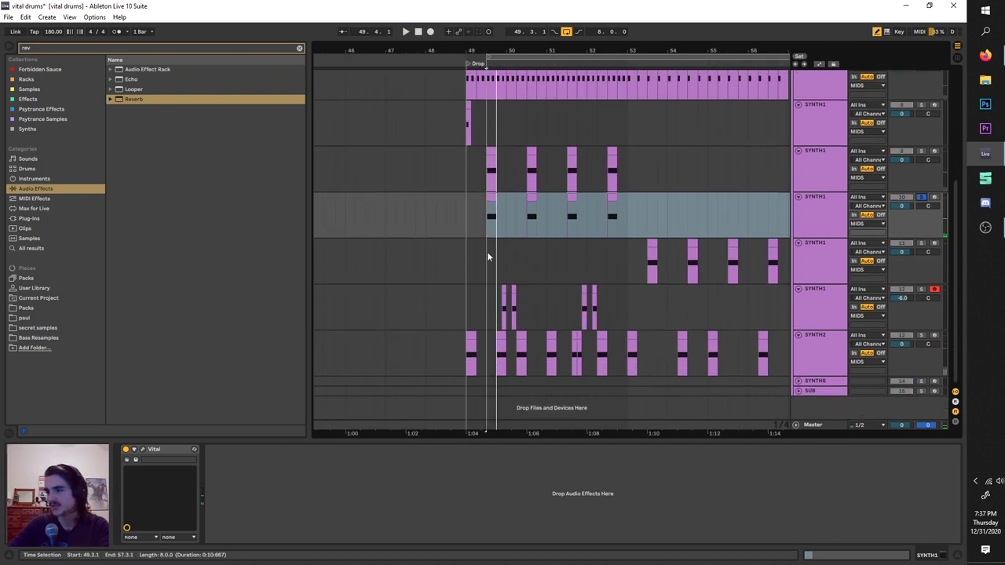
scroll(488, 257, "up", 2)
left_click_drag(514, 59, 479, 59)
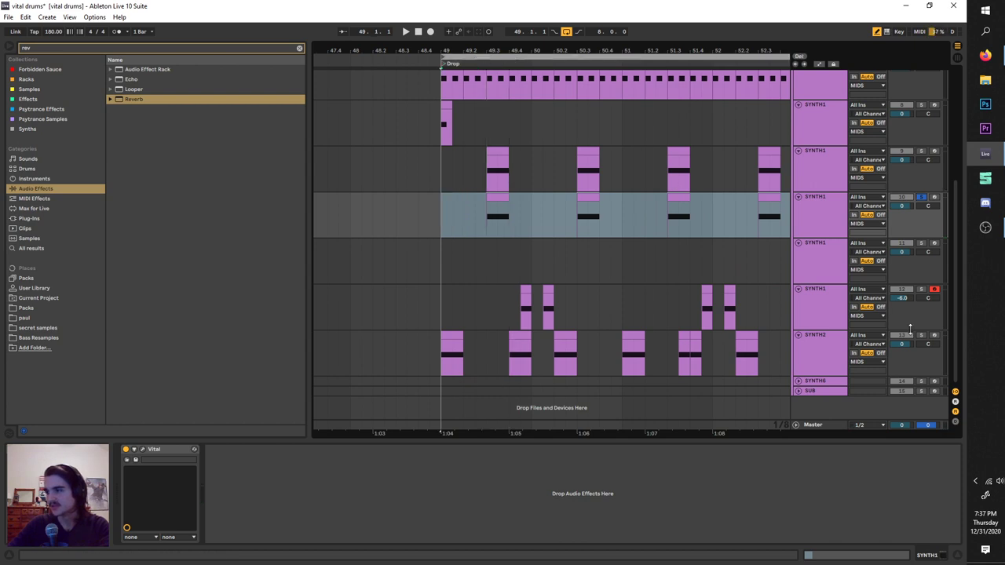
Step: Solo the SYNTH2 track 13, play it and open its Vital window
left_click(922, 335)
key("space")
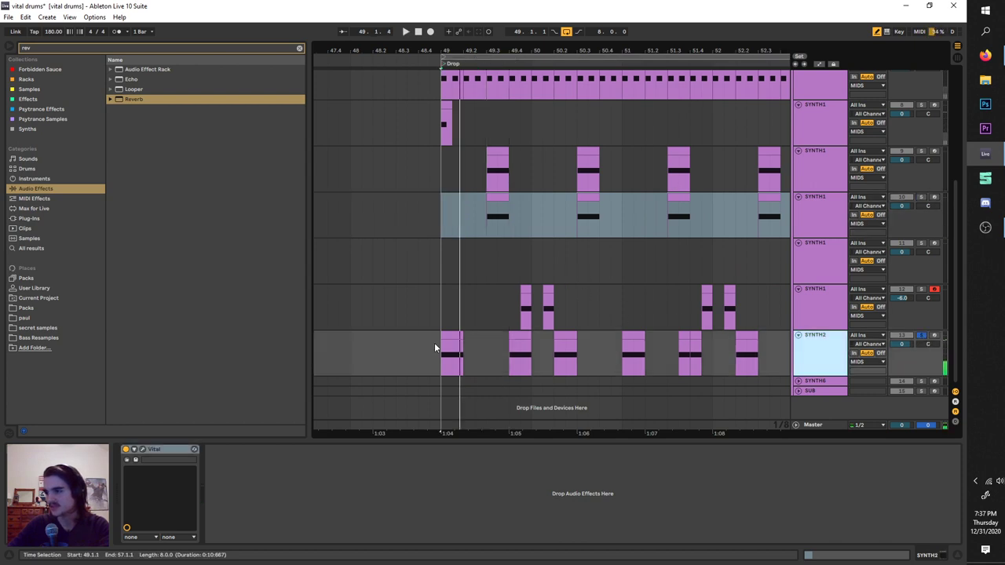
left_click(143, 451)
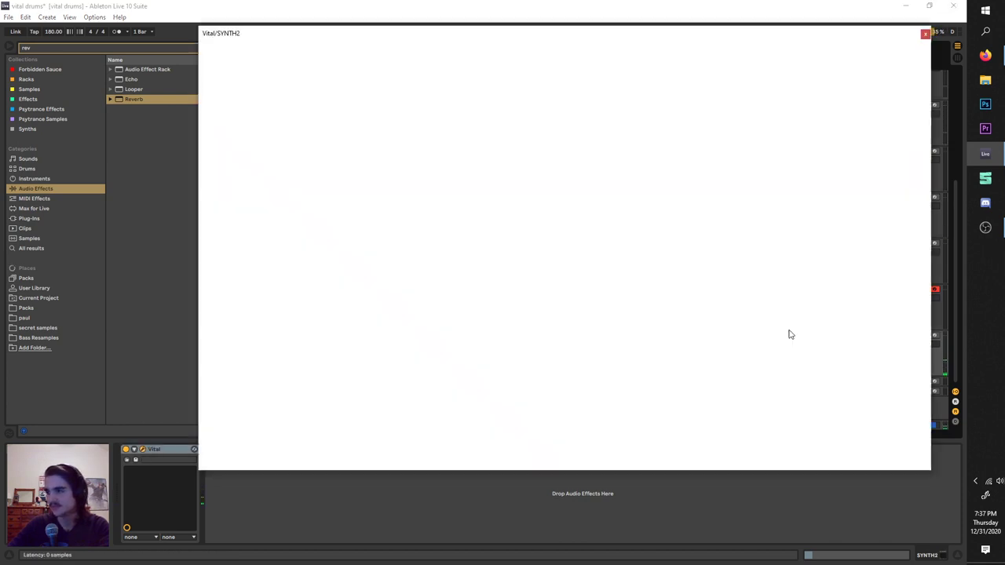
left_click_drag(537, 39, 410, 65)
left_click(829, 361)
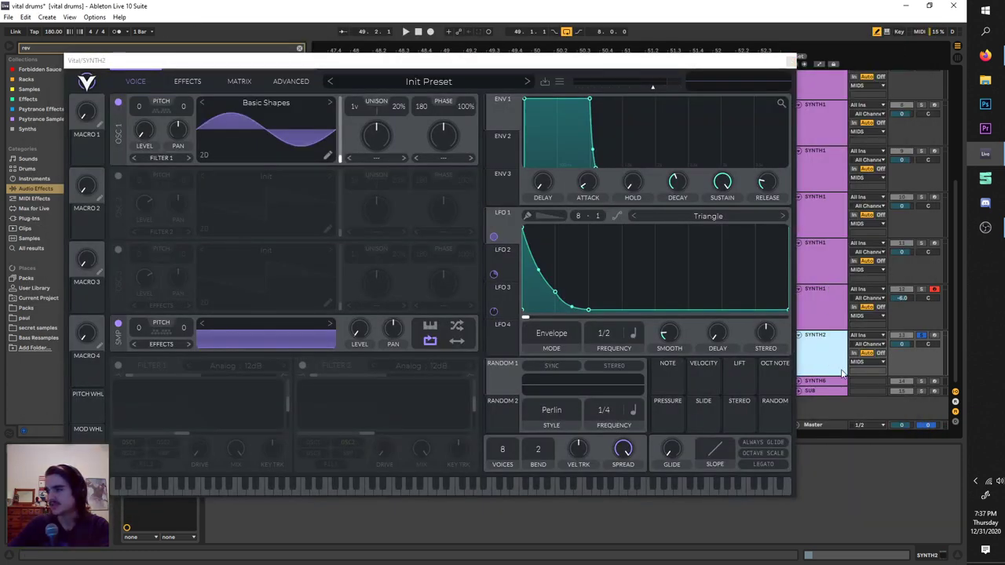
key("ctrl+d")
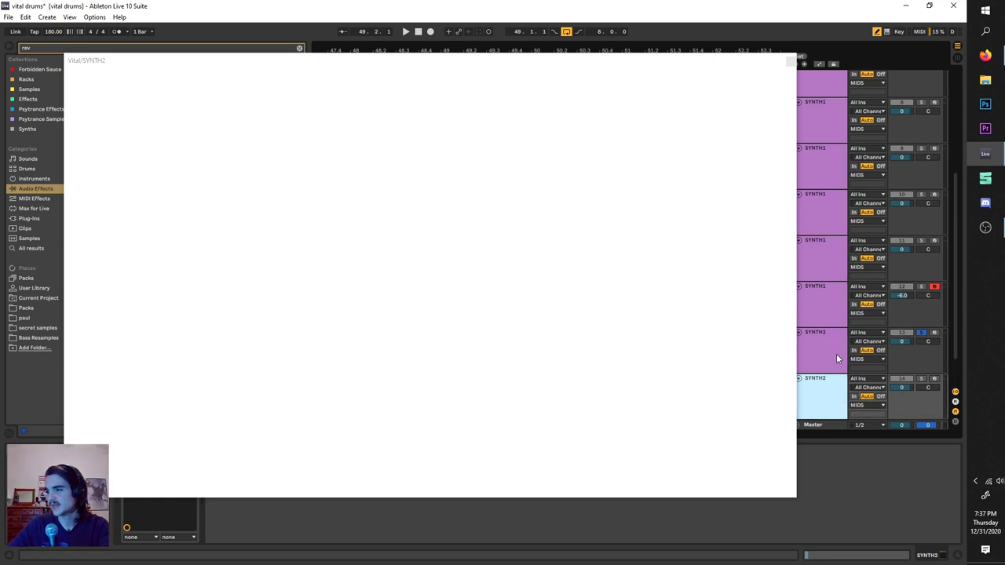
key("ctrl+z")
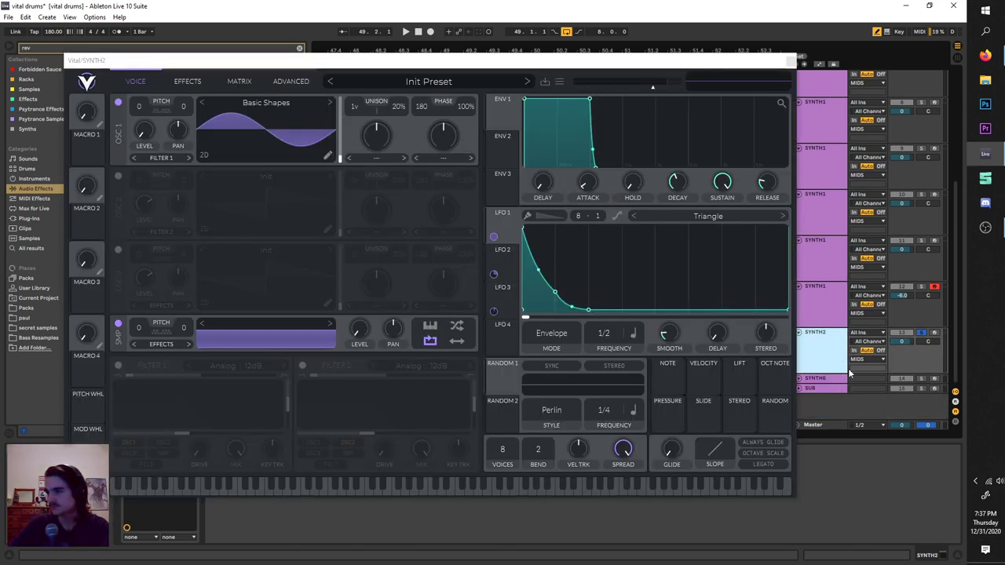
Step: Initialize the preset of SYNTH2's Vital and move its window clear of the browser
left_click(559, 82)
left_click(611, 183)
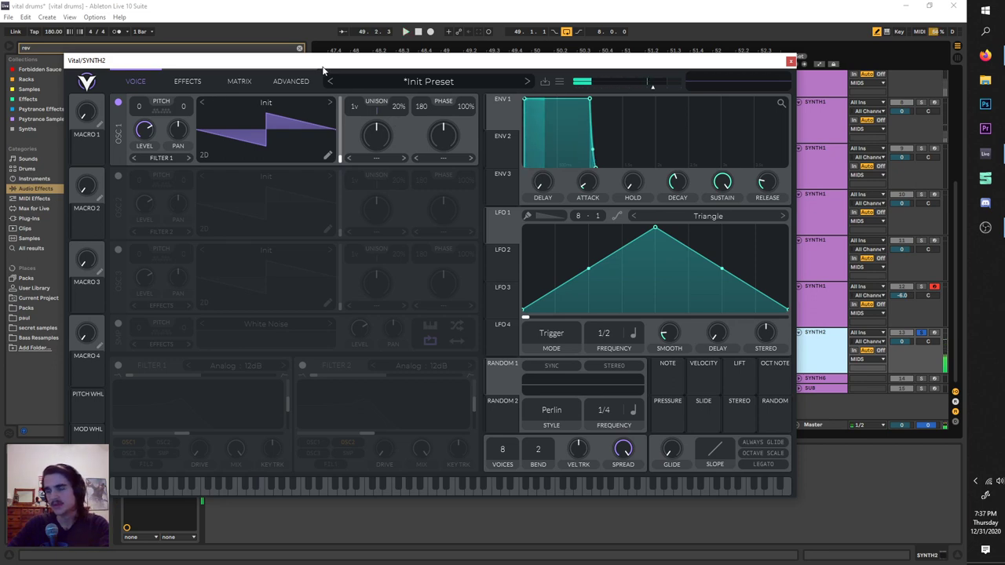
left_click_drag(322, 65, 557, 385)
left_click_drag(483, 374, 337, 64)
Step: Load the factory Basic Shapes wavetable into oscillator 1 and audition it during playback
left_click(410, 100)
left_click(368, 102)
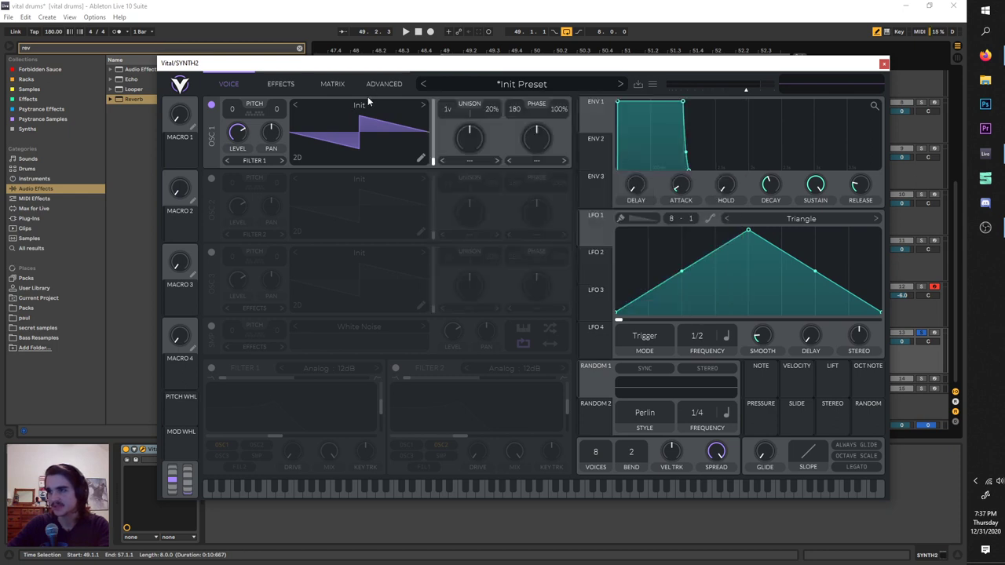
left_click(368, 102)
left_click(485, 138)
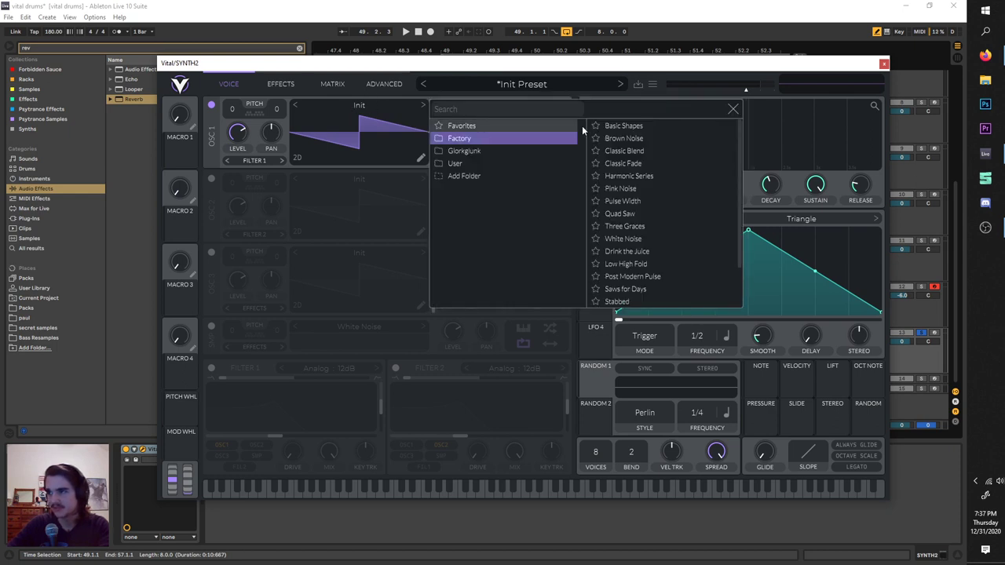
left_click(624, 125)
left_click(733, 108)
key("space")
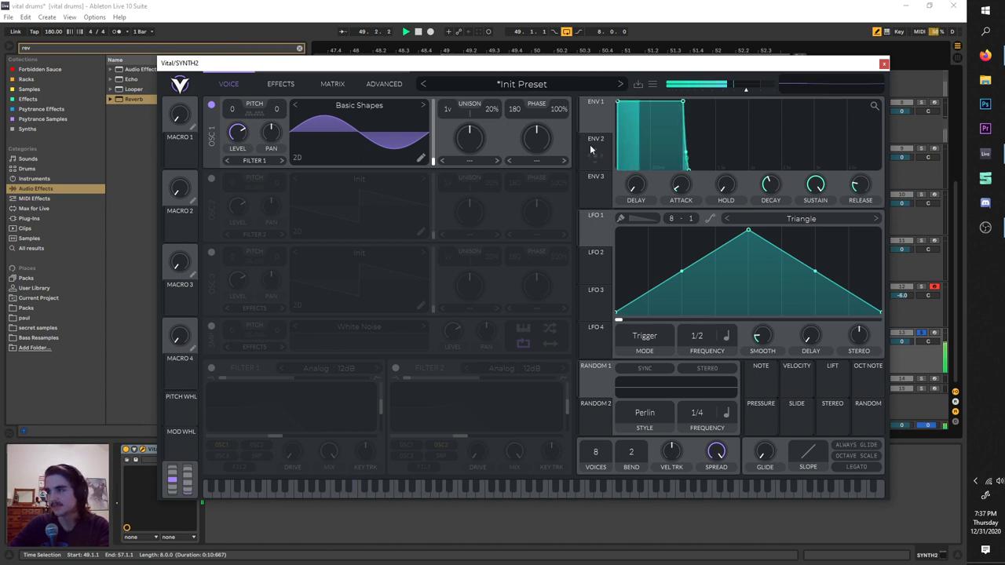
key("space")
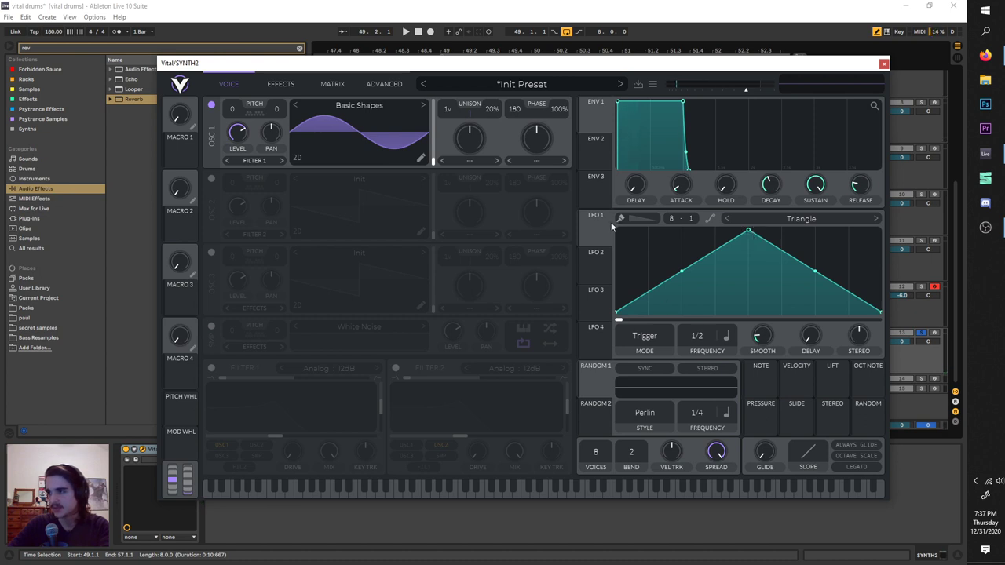
Step: Reshape LFO 1 into a curved decay over one grid division and assign it to oscillator 1's level
left_click_drag(751, 230, 584, 203)
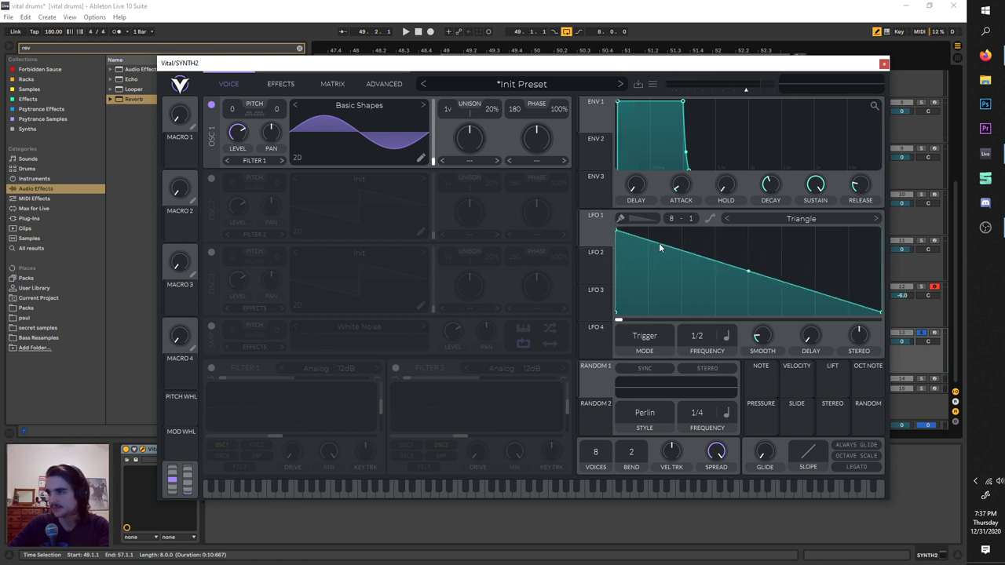
left_click_drag(658, 246, 653, 335)
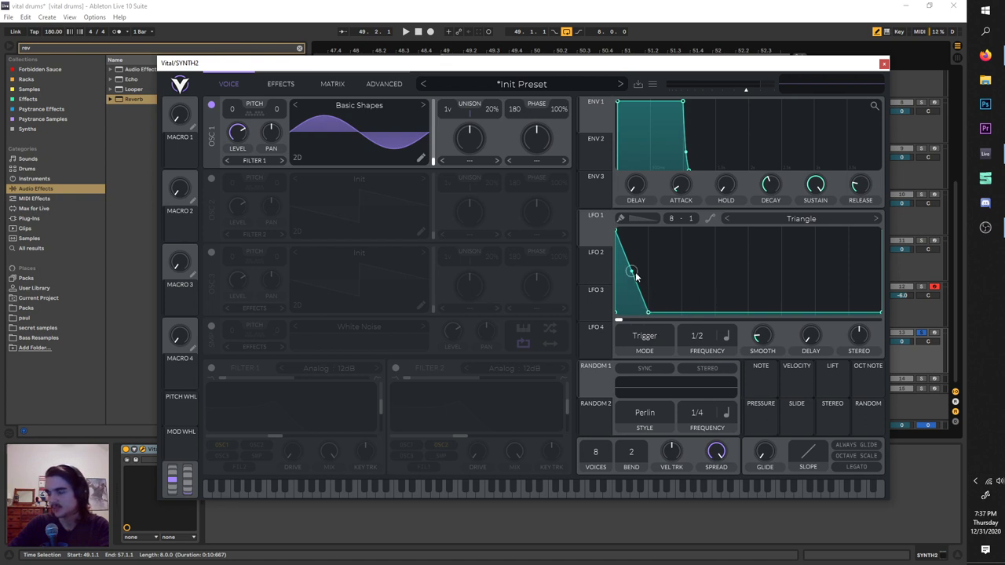
left_click_drag(594, 233, 240, 118)
key("space")
Step: Set LFO 1 to Envelope mode at a 1/4 frequency and lengthen its decay to two grid divisions
left_click_drag(706, 336, 701, 331)
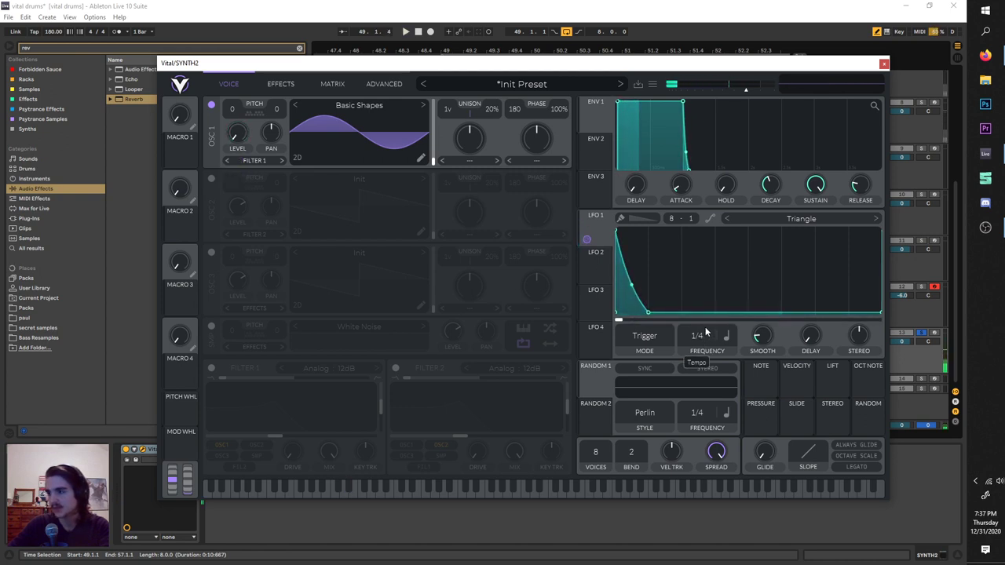
left_click_drag(648, 312, 683, 320)
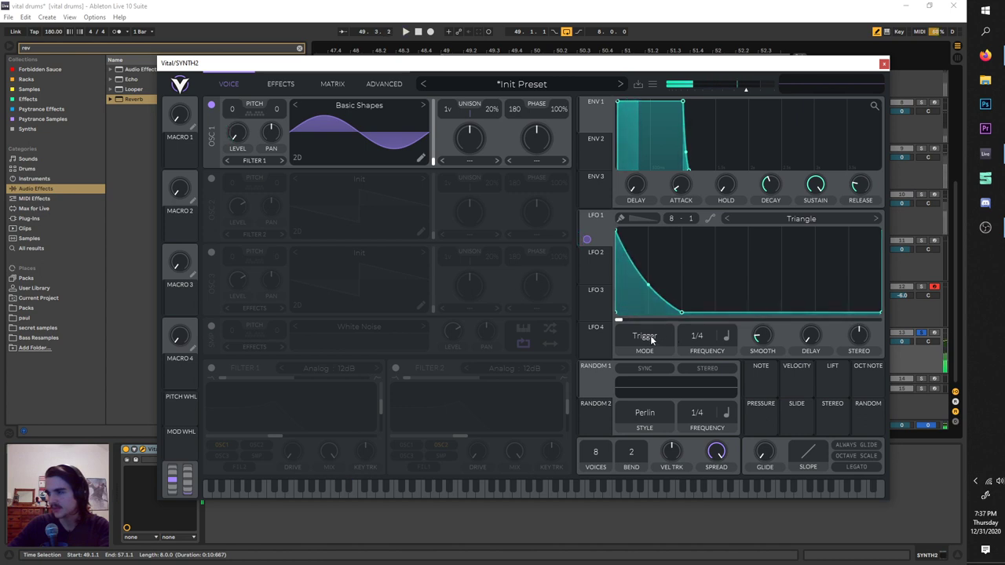
left_click(650, 335)
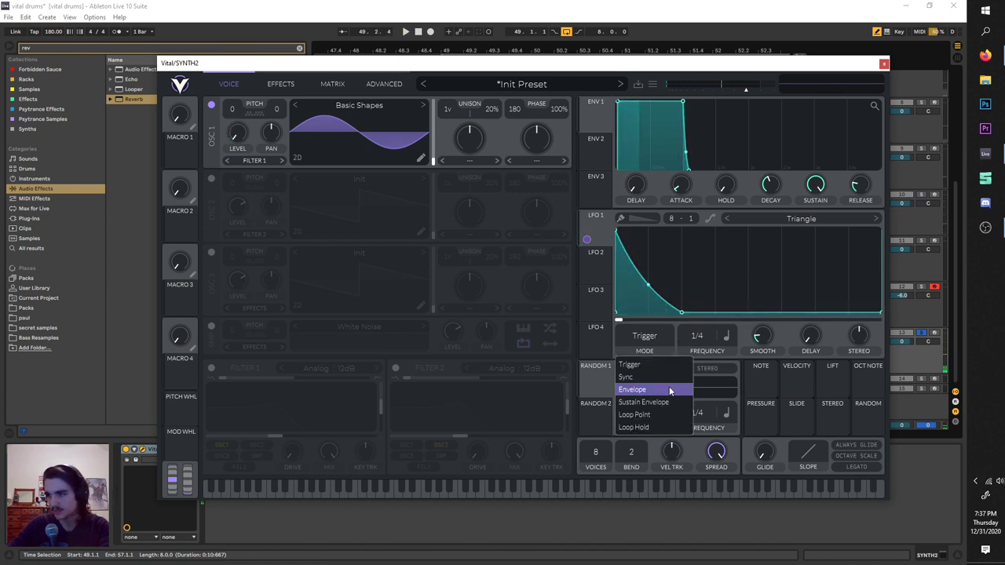
left_click(669, 389)
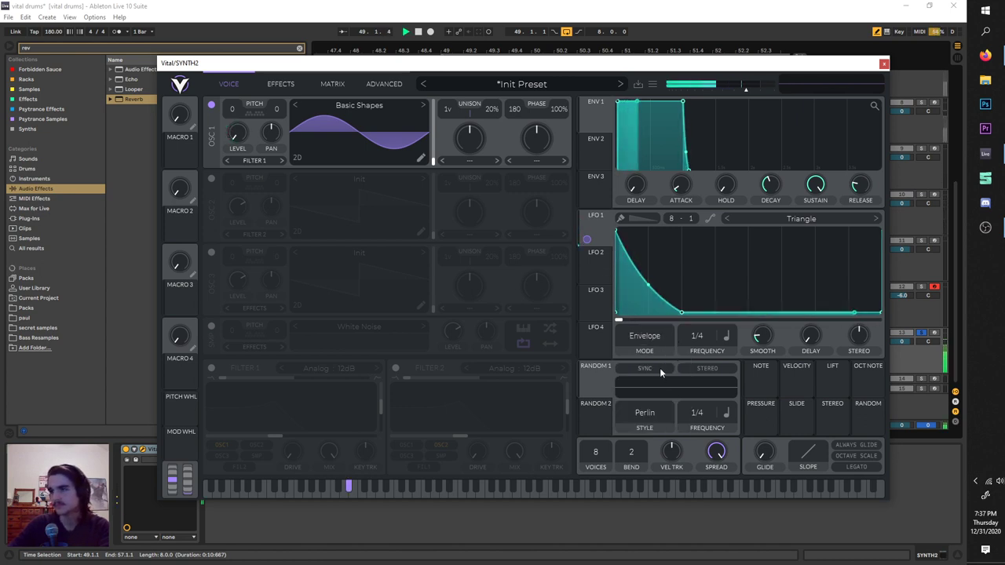
Step: Reshape LFO 2 into a straight decay over one grid division, in Envelope mode at a 1/4 frequency
left_click(597, 270)
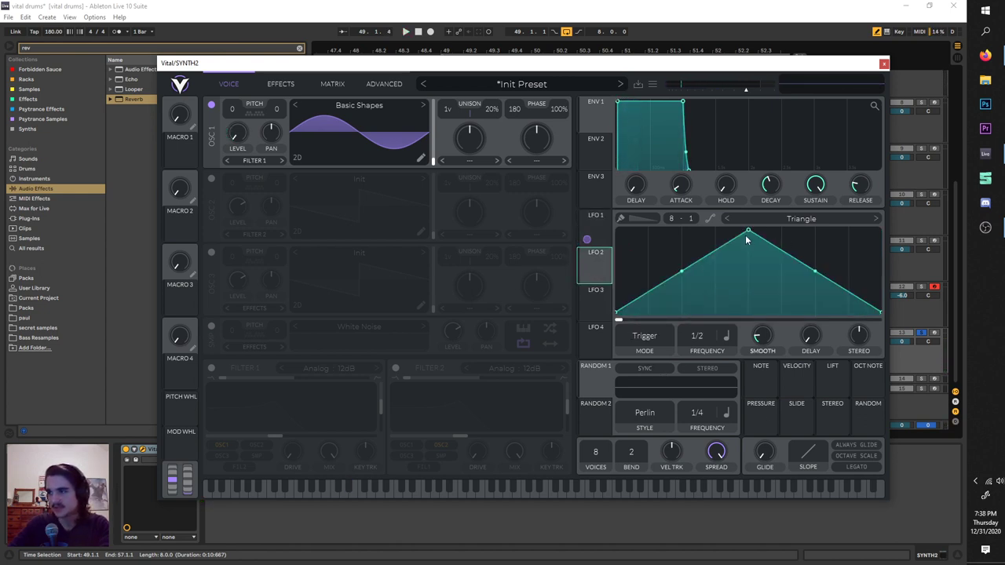
left_click_drag(752, 232, 615, 210)
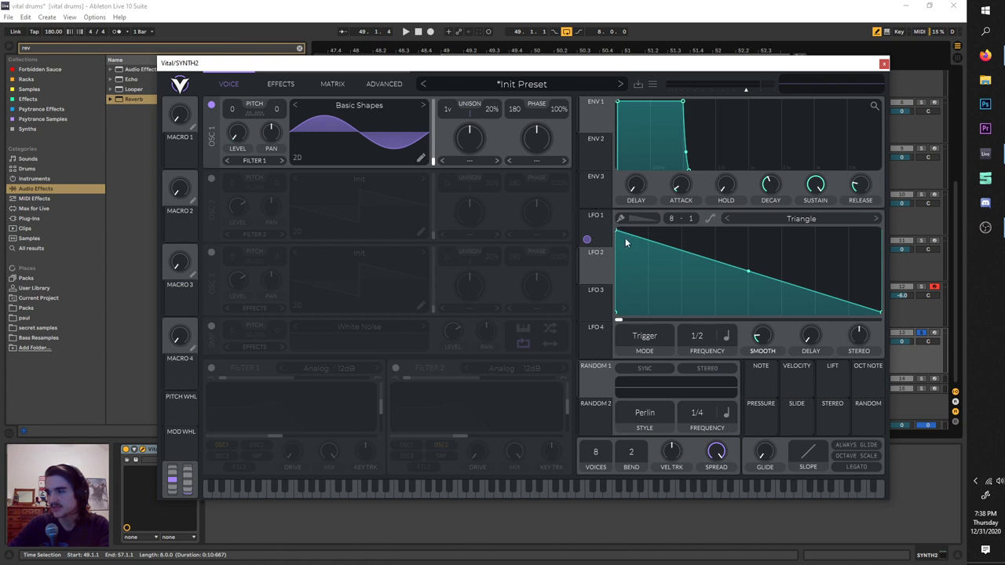
double_click(648, 242)
left_click_drag(647, 241, 648, 323)
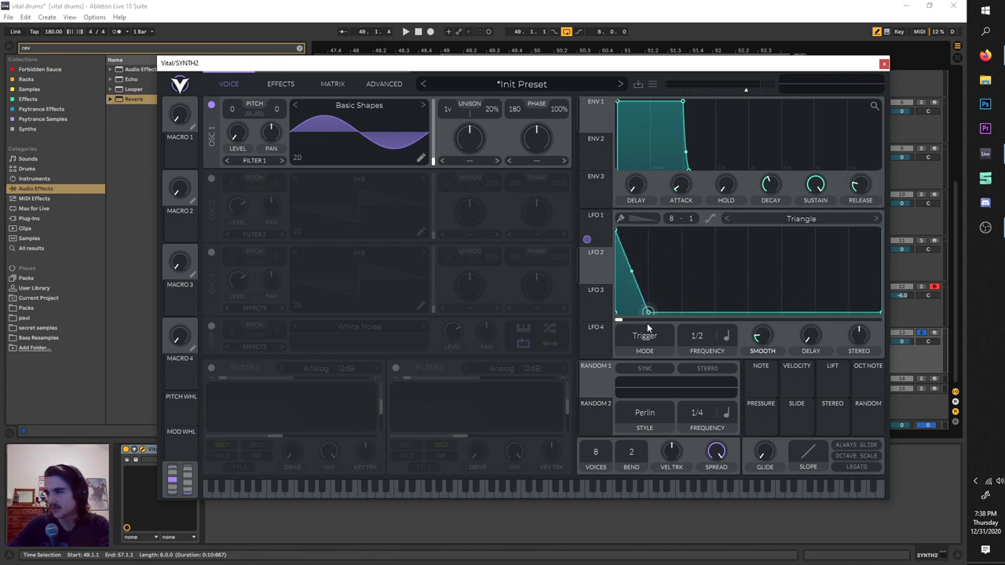
left_click(654, 339)
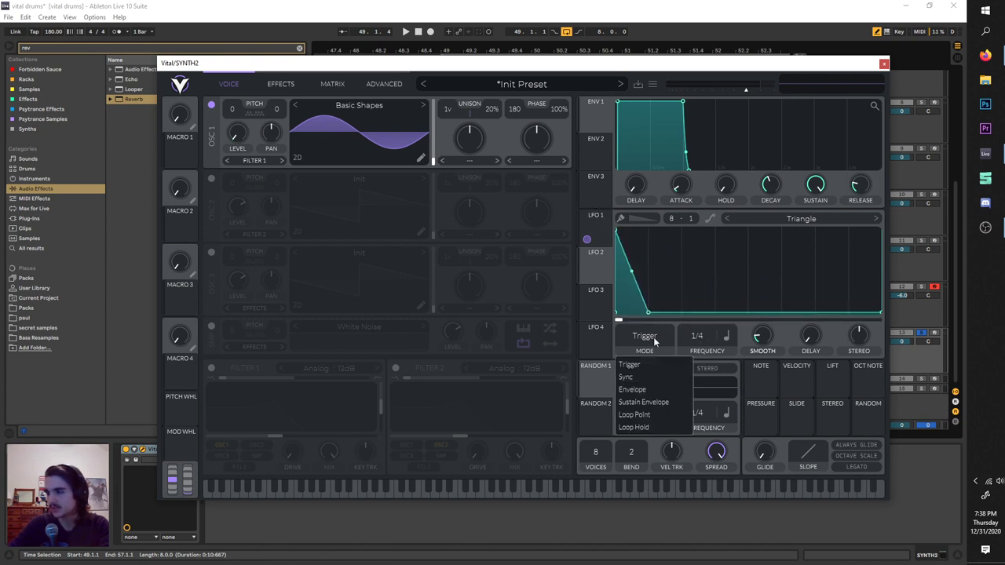
left_click(656, 390)
Step: Assign LFO 2 to oscillator 1's transpose with an amount of 48 and play the result
left_click_drag(596, 269, 602, 292)
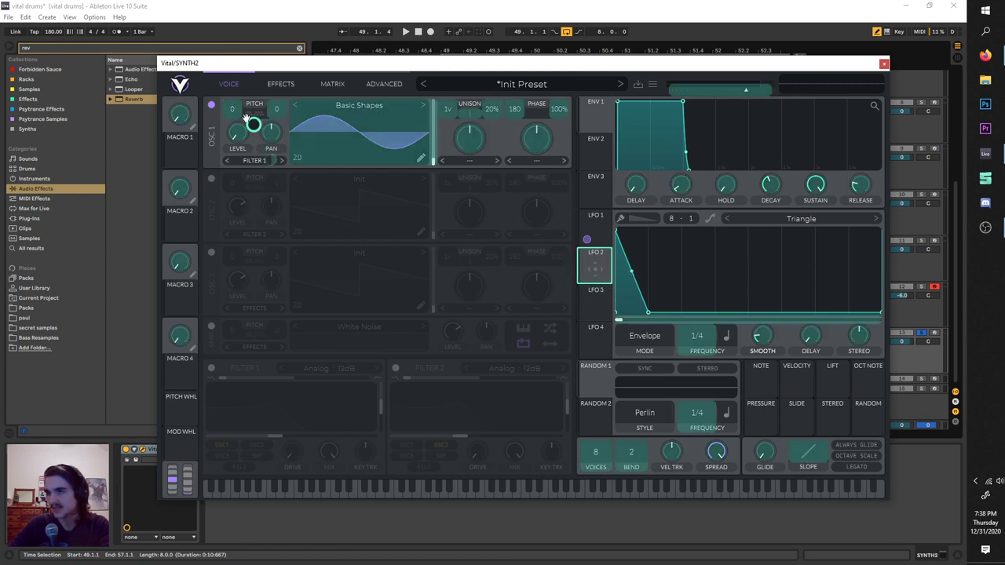
left_click_drag(245, 116, 232, 126)
key("space")
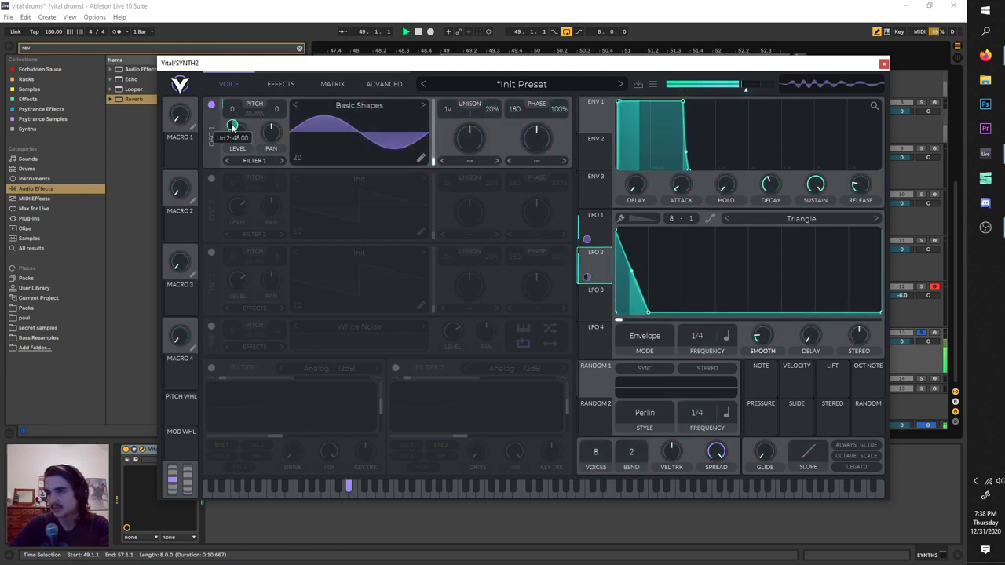
Step: Shorten LFO 2's decay below one grid division and fine-tune its modulation amount on oscillator 1's transpose
left_click_drag(648, 312, 637, 314)
left_click_drag(229, 120, 232, 129)
key("space")
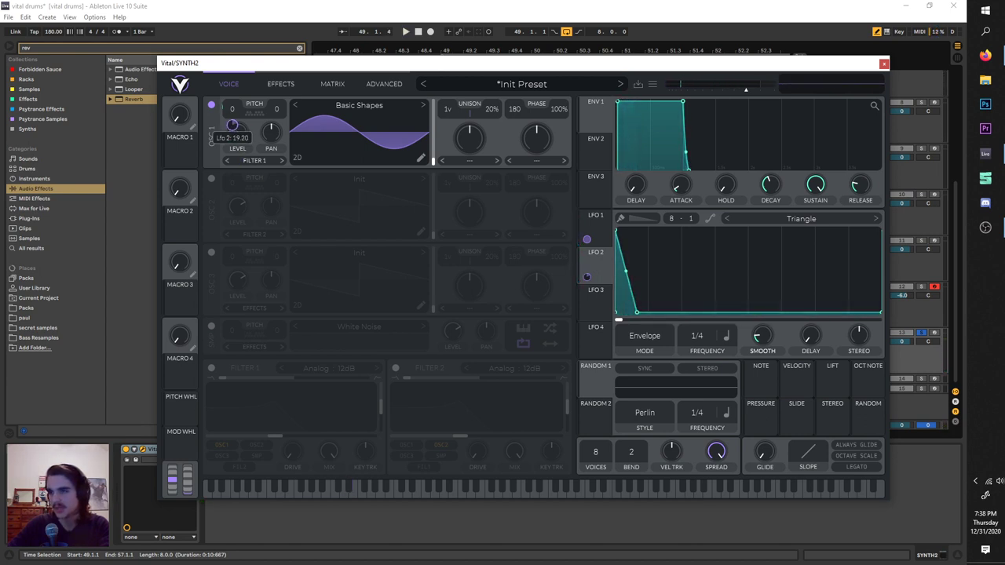
left_click_drag(235, 132, 233, 123)
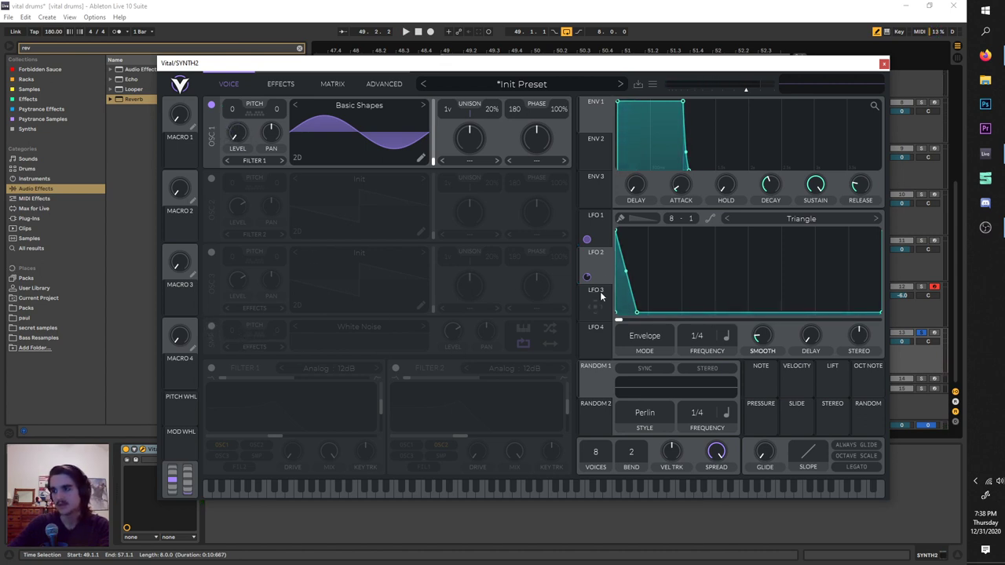
Step: Enable the White Noise sampler and reshape LFO 3 into a decay over one grid division
left_click(211, 326)
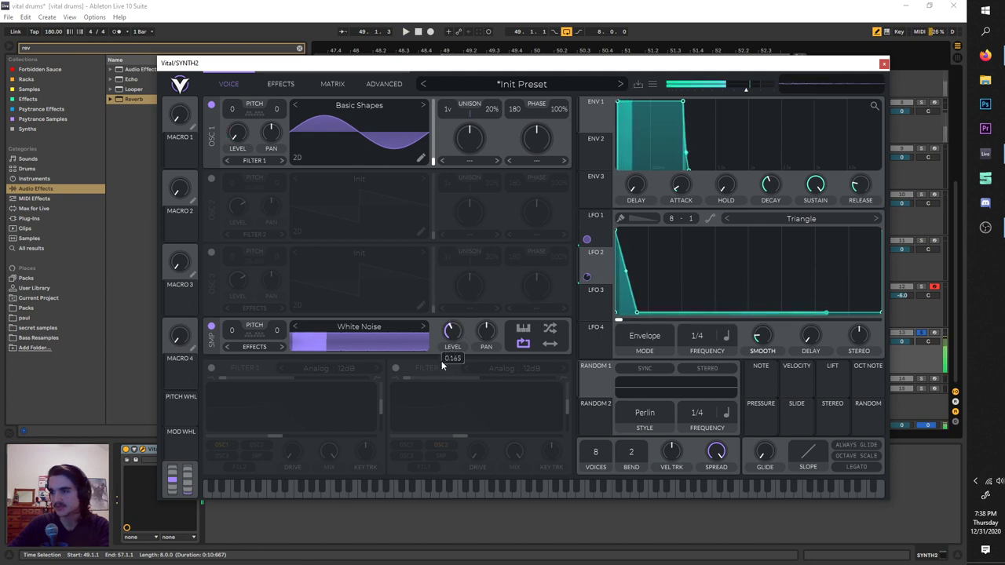
left_click(594, 300)
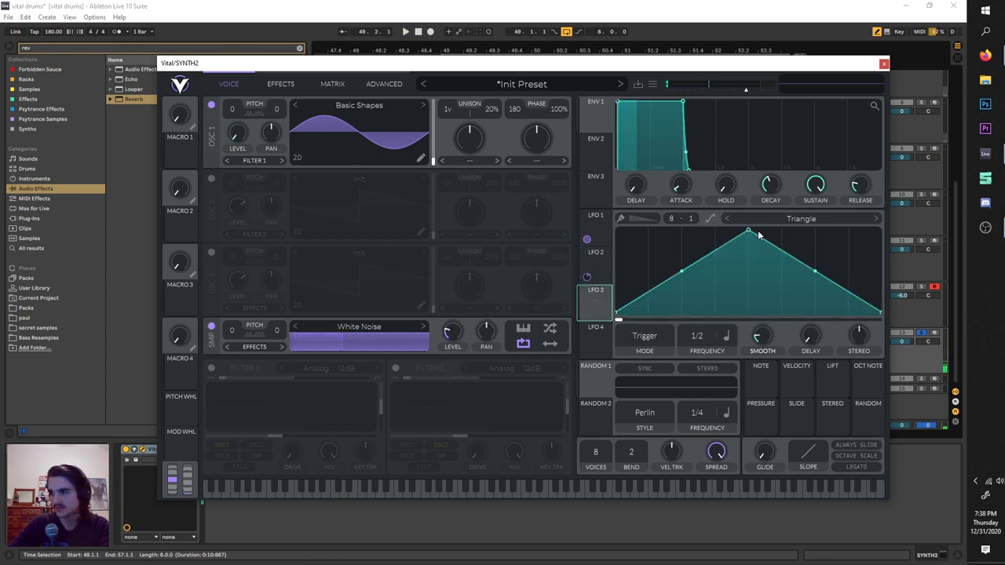
left_click_drag(750, 231, 594, 195)
left_click_drag(658, 244, 643, 317)
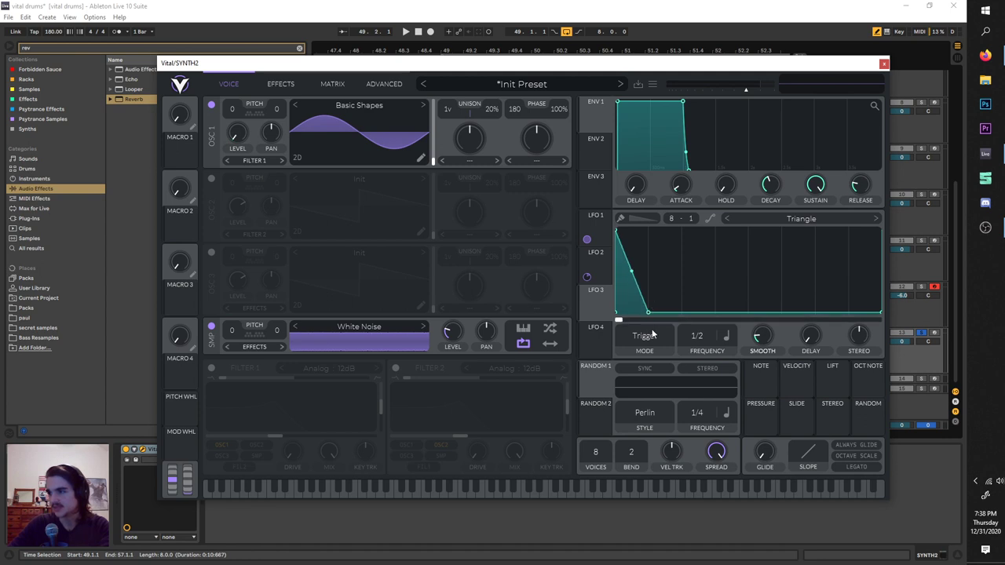
Step: Set LFO 3 to Envelope mode at 1/4 with a steep curve and assign it to the White Noise level
left_click(652, 338)
left_click(670, 388)
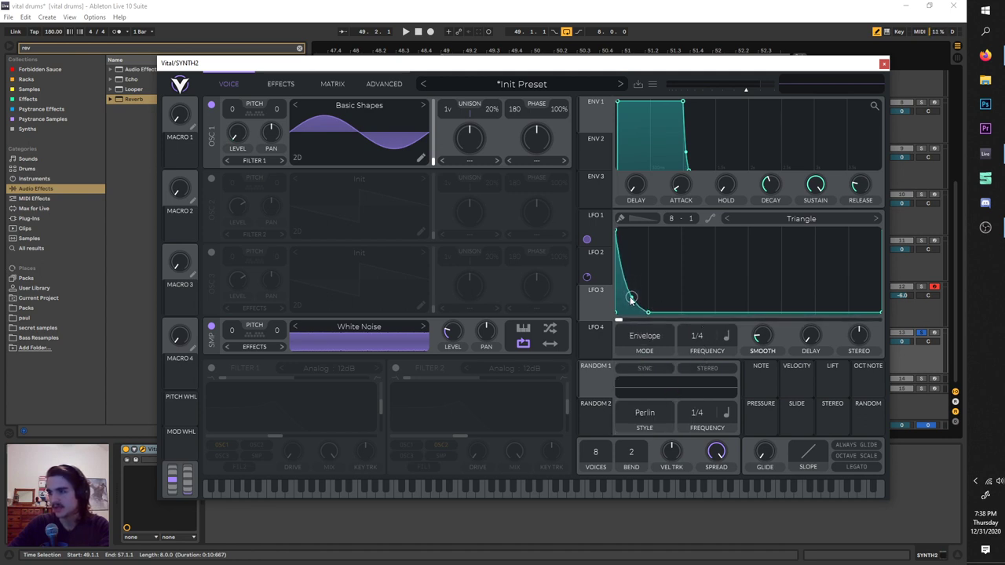
left_click_drag(601, 309, 449, 351)
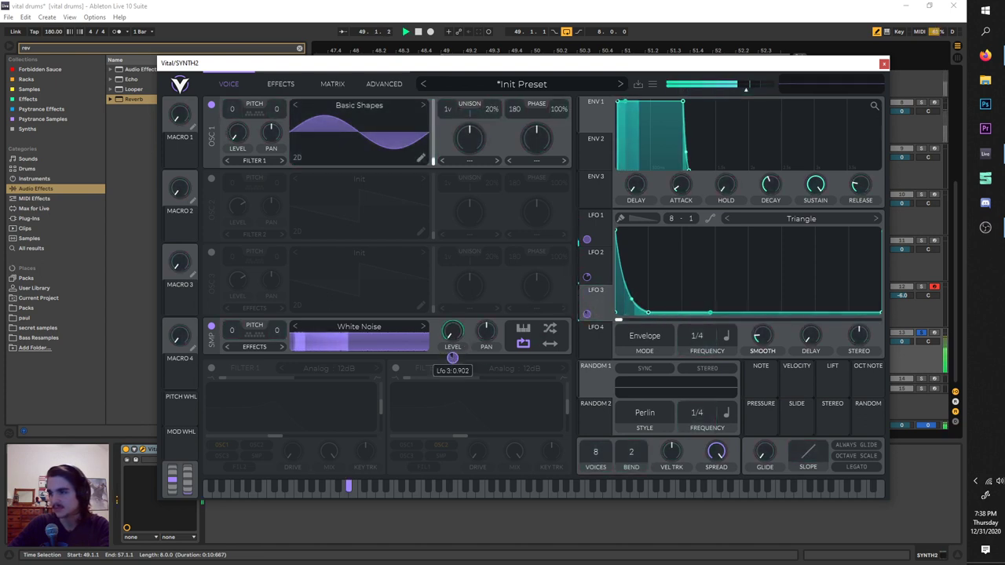
Step: Lengthen LFO 3's decay to about one and a half grid divisions and set its noise-level amount to about 0.82
left_click_drag(649, 313, 663, 312)
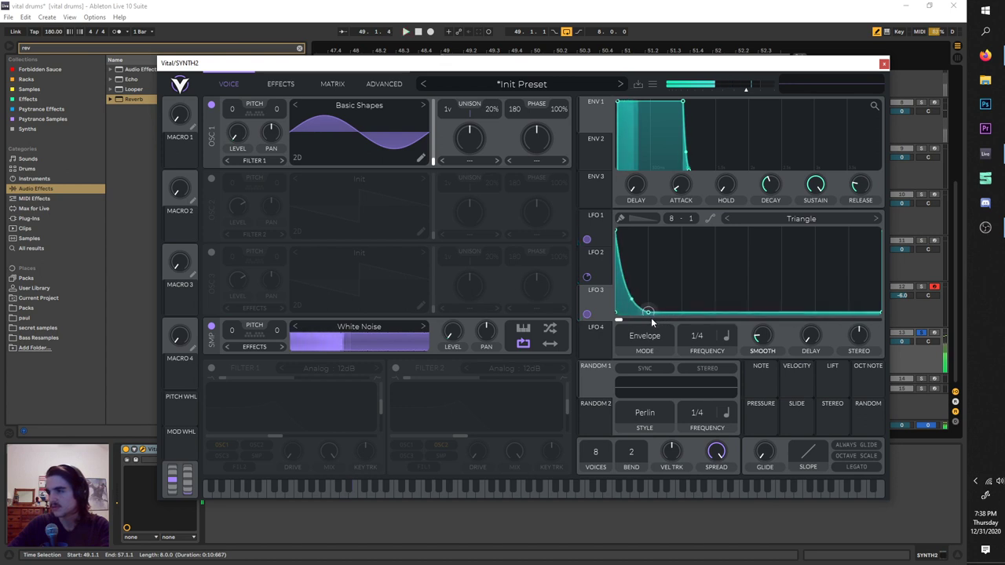
mouse_move(453, 337)
left_click_drag(453, 360, 453, 372)
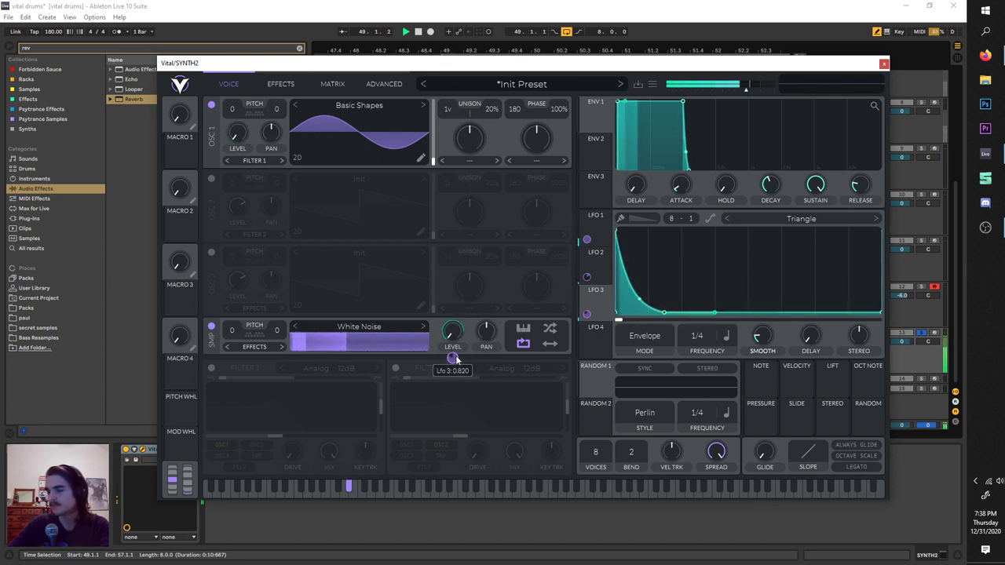
Step: Enable Vital's Multiband compressor and set its mix to about 0.5 during playback
left_click(281, 84)
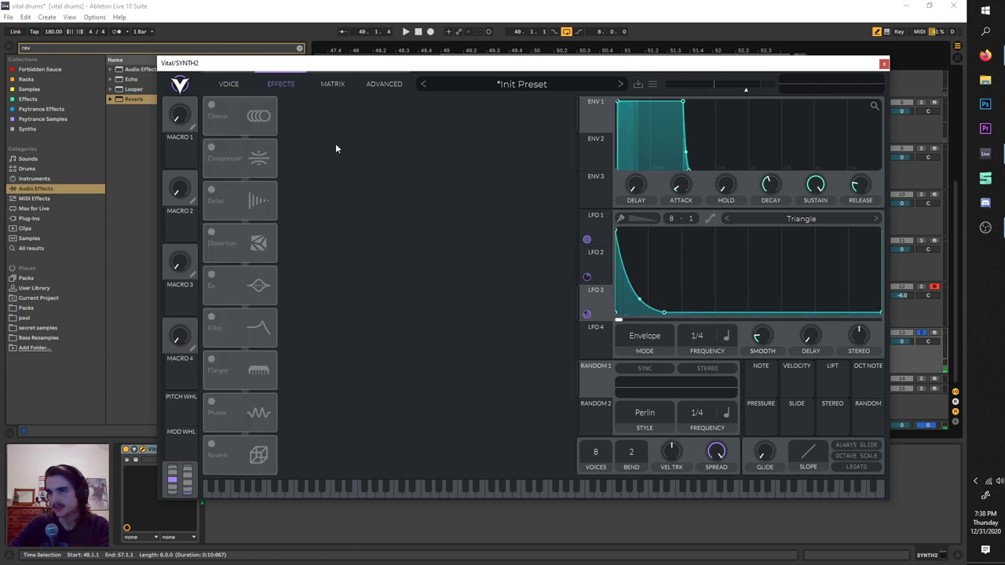
left_click(212, 148)
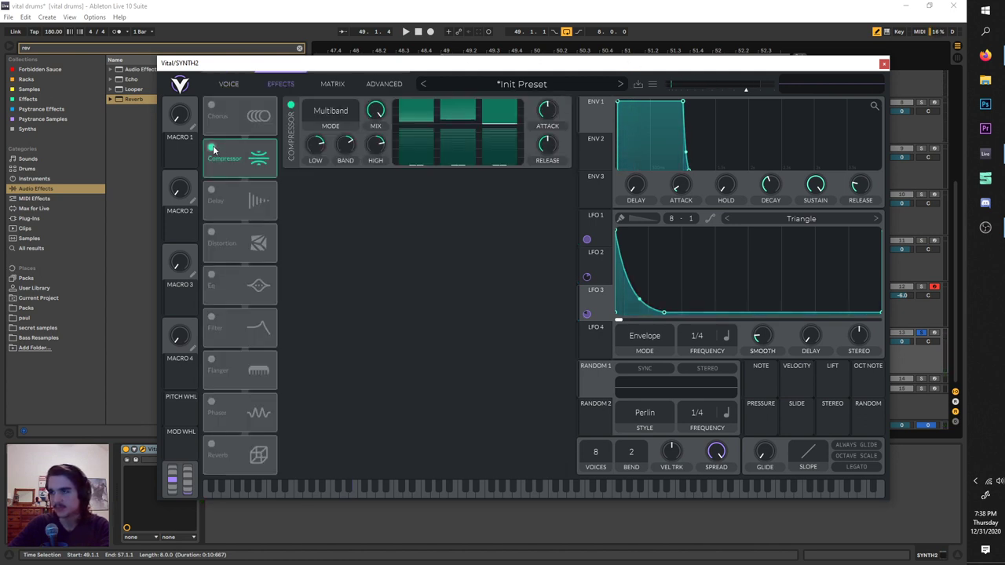
key("space")
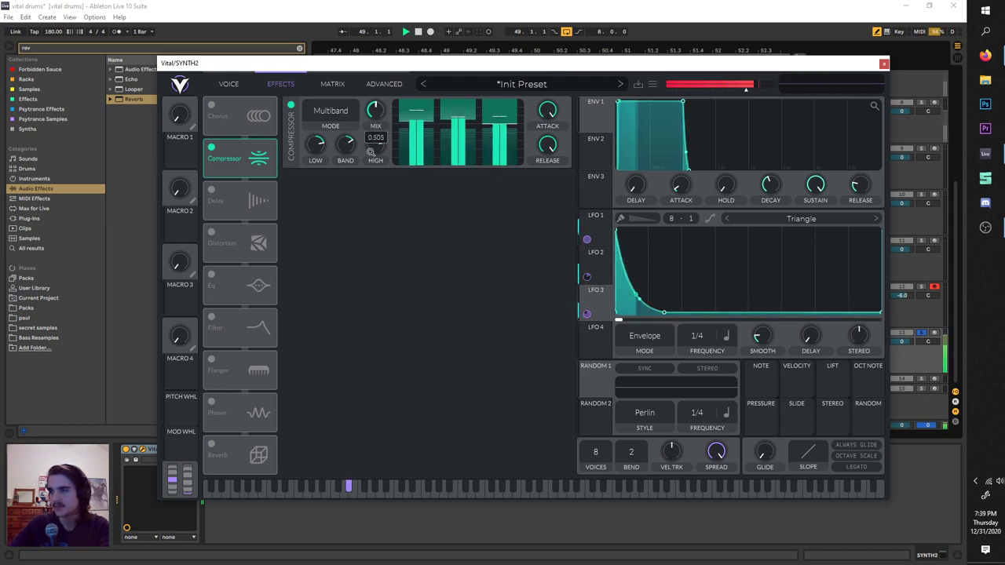
Step: Enable a Soft Clip distortion, move it directly after the compressor and raise its drive
left_click(211, 233)
left_click_drag(235, 235, 242, 194)
left_click_drag(466, 183, 468, 175)
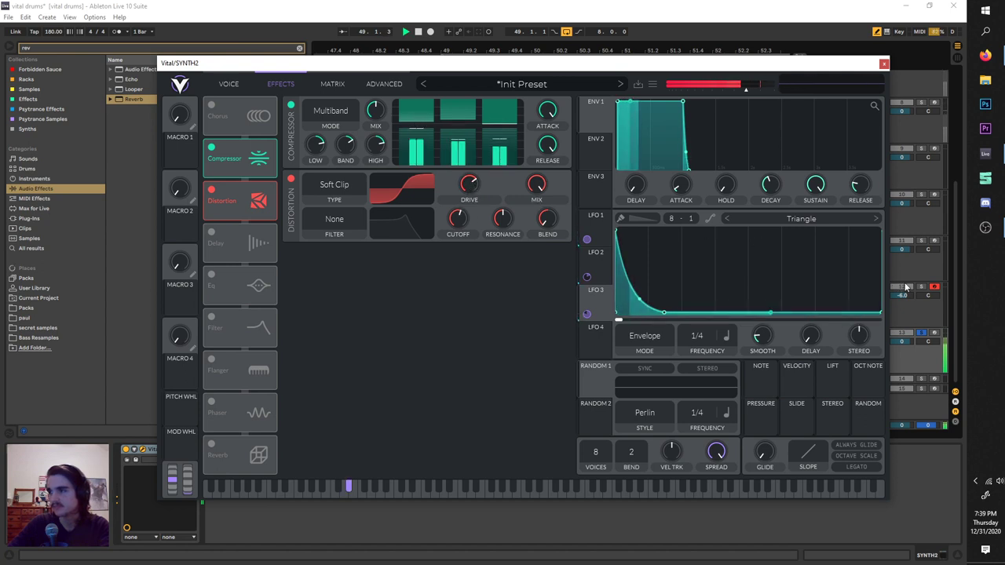
Step: Compare the SYNTH2 drum with track 12 by soloing them in turn during playback
left_click(922, 287)
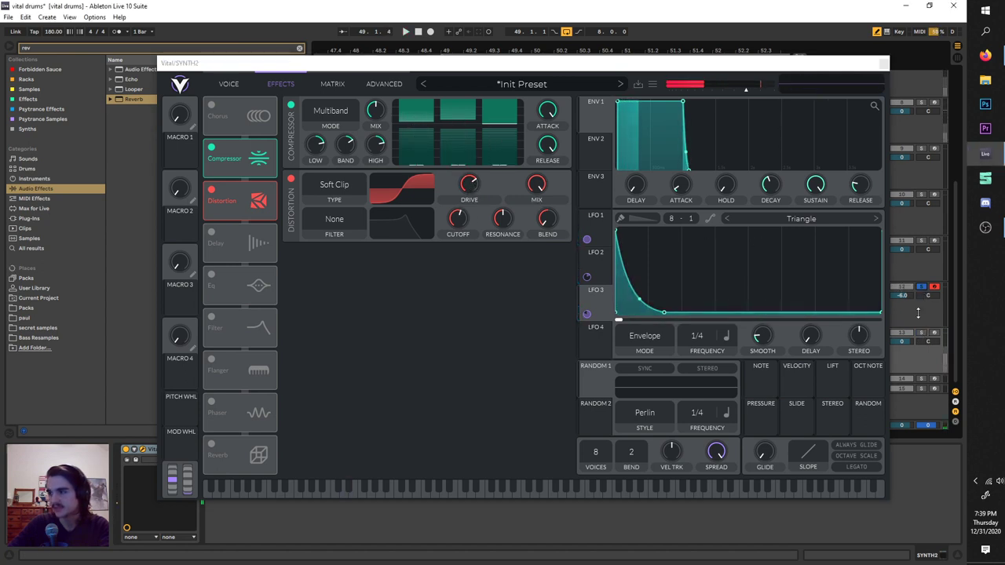
key("space")
key("space")
key("space")
Step: Lower Vital's output volume to about -12.3 dB and set the distortion drive to about 10.5 dB
left_click(473, 183)
key("space")
key("space")
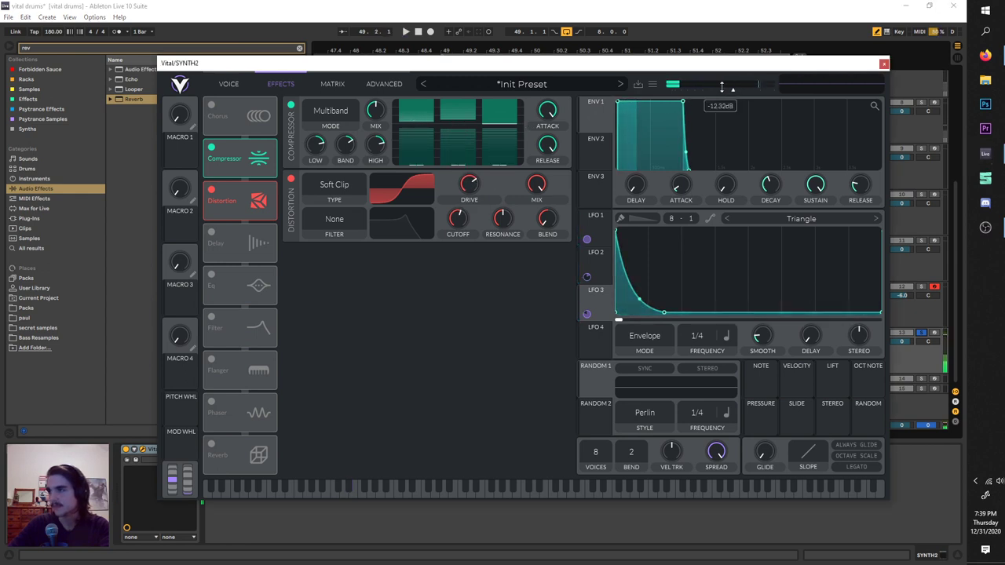
key("space")
key("space")
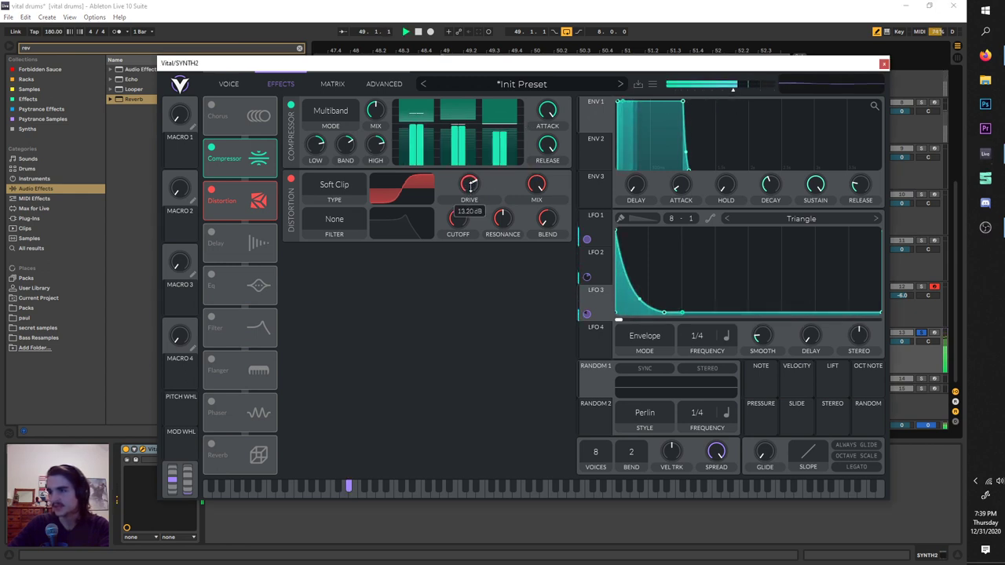
left_click_drag(469, 189, 472, 183)
key("space")
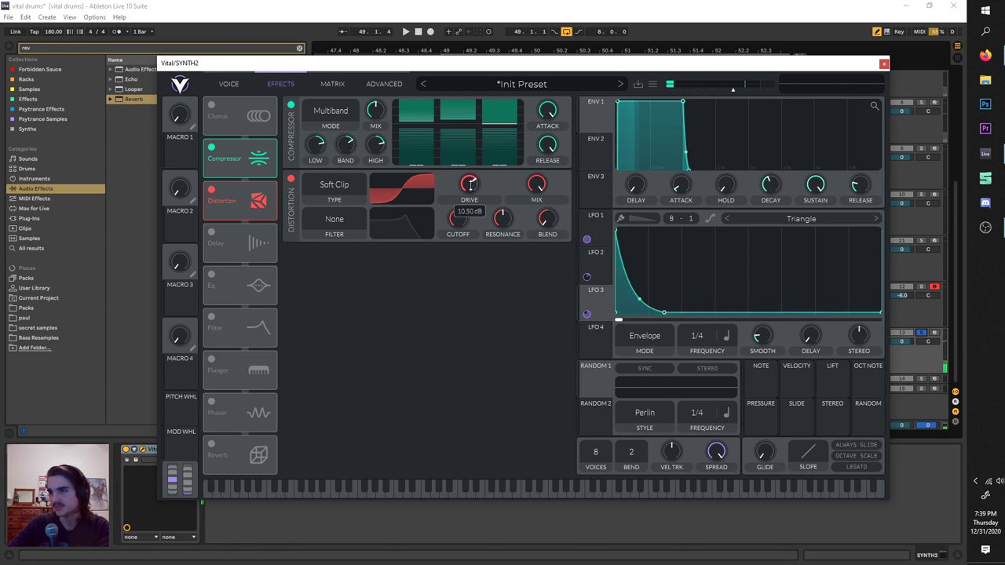
Step: Try oscillator 1 transposed to -7 during playback and return its transpose to 0
left_click(229, 83)
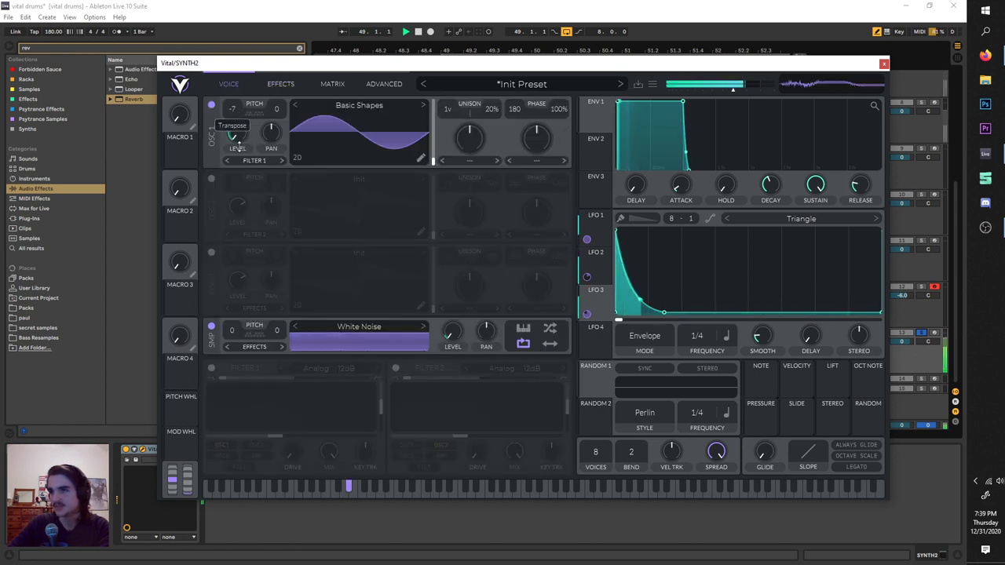
left_click_drag(239, 146, 237, 110)
key("space")
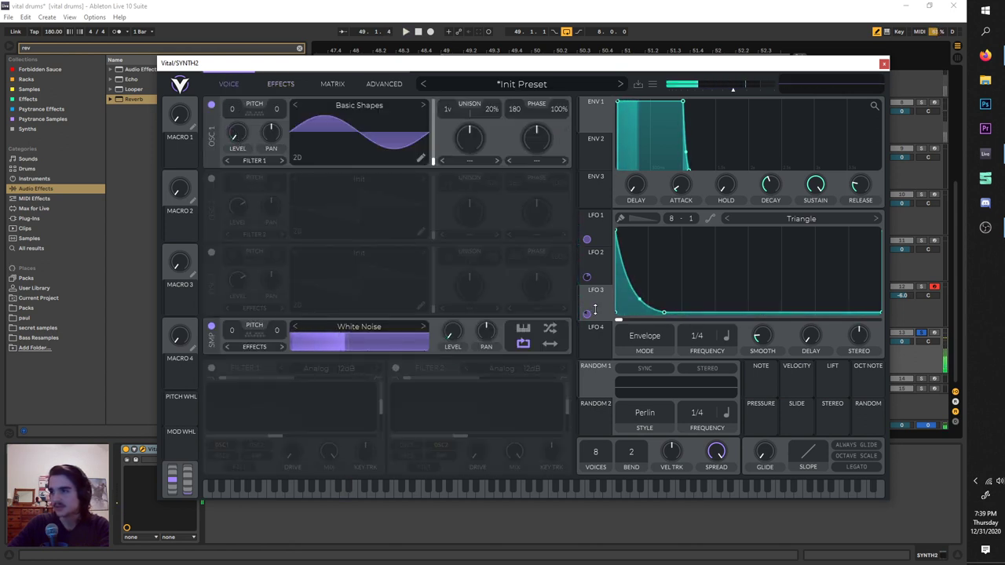
Step: Check LFO 3's noise decay during playback and shorten LFO 2's decay by moving its lower point closer to the start
left_click_drag(596, 311, 488, 330)
key("space")
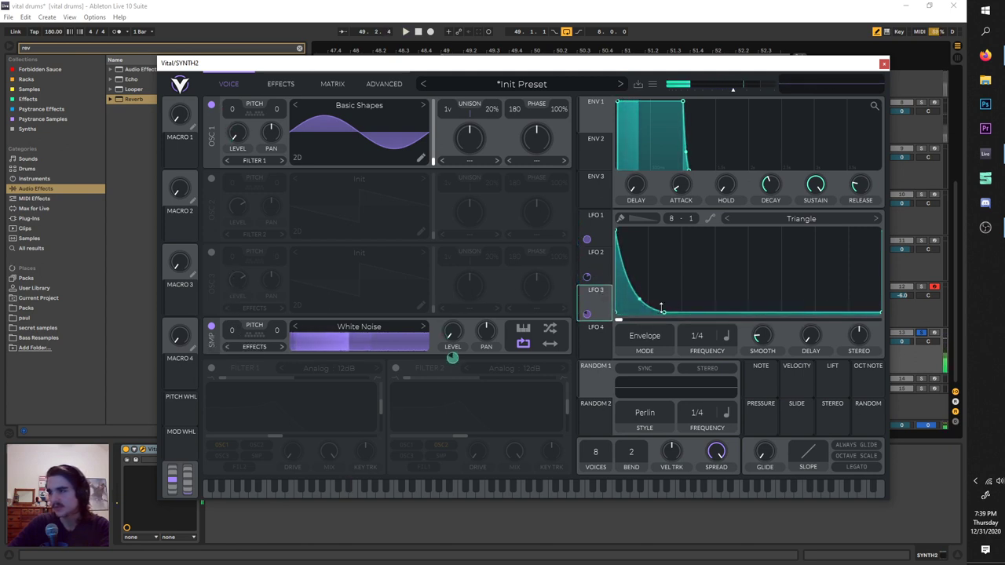
mouse_move(665, 313)
left_mouse_down()
mouse_move(682, 313)
mouse_move(647, 313)
left_mouse_up()
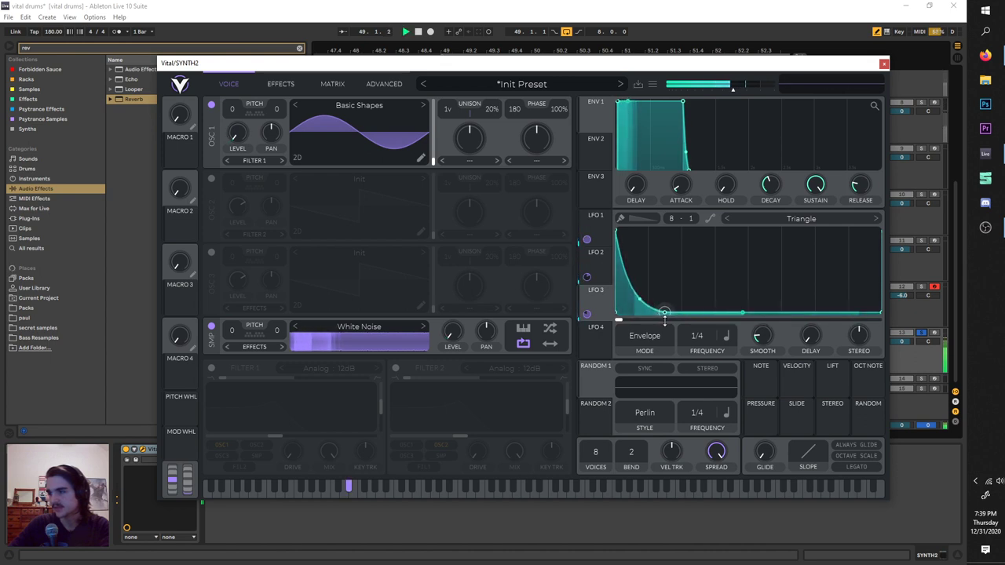
left_click(595, 255)
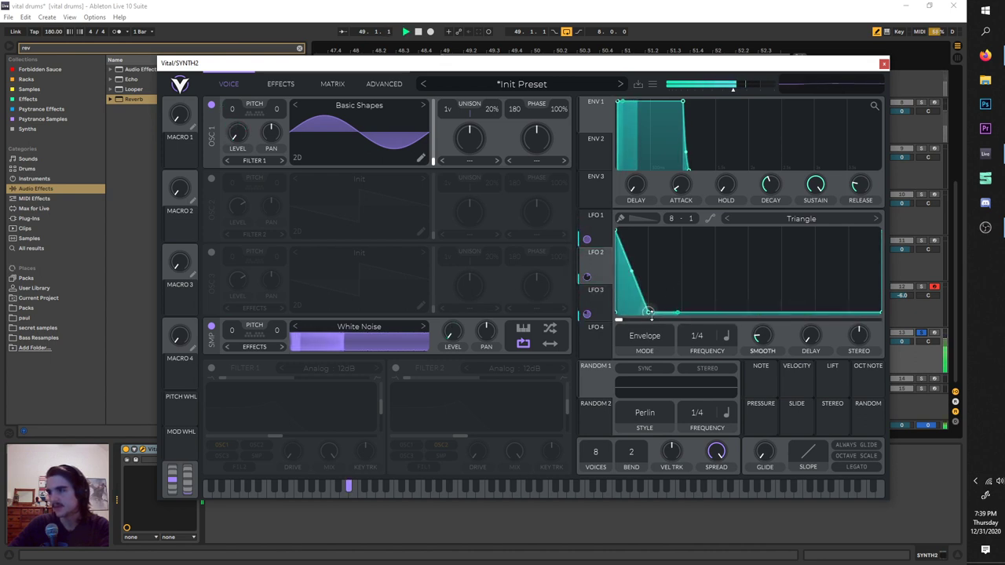
mouse_move(636, 312)
left_mouse_down()
mouse_move(648, 312)
mouse_move(643, 321)
left_mouse_up()
Step: Review the SYNTH2 drum's LFO 1 and LFO 2 shapes and its effects, and close the Vital window
left_click(598, 237)
left_click(600, 258)
left_click(603, 231)
left_click(610, 257)
left_click(280, 84)
left_click(235, 84)
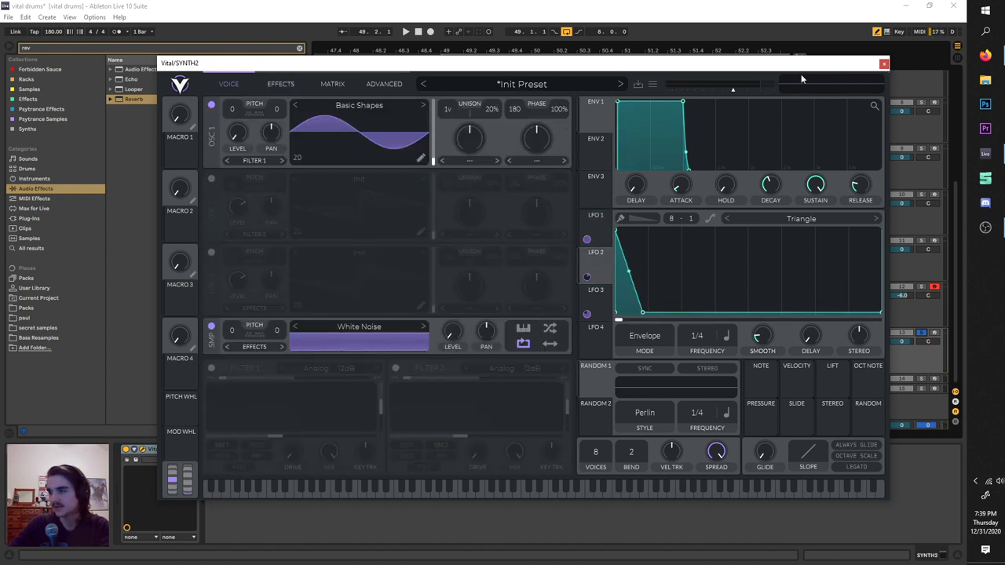
left_click(884, 63)
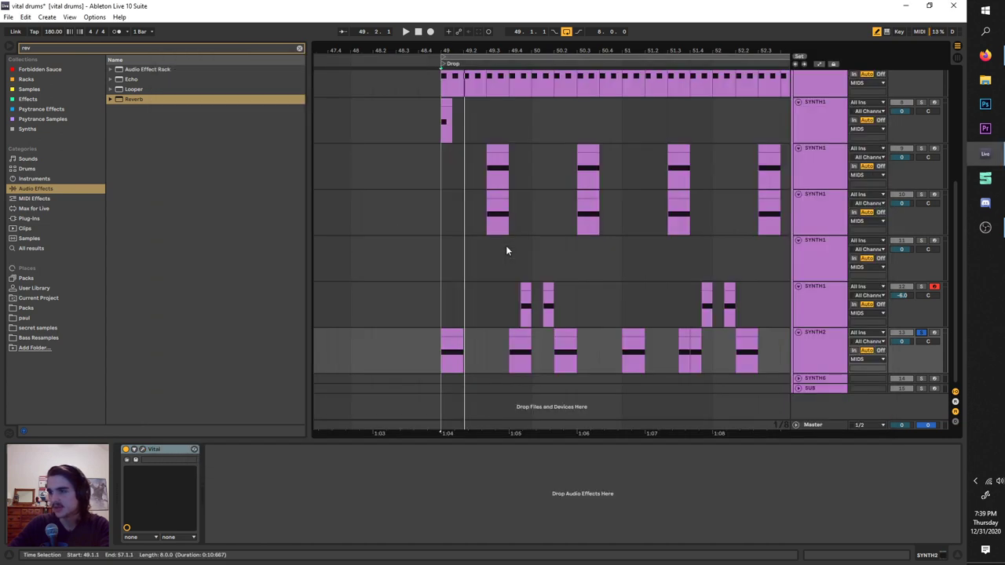
Step: Move the arrangement loop so it starts at 49.4.3, on the first clip of track 12
scroll(506, 246, "right", 1)
left_click_drag(589, 86, 556, 86)
scroll(556, 87, "right", 3)
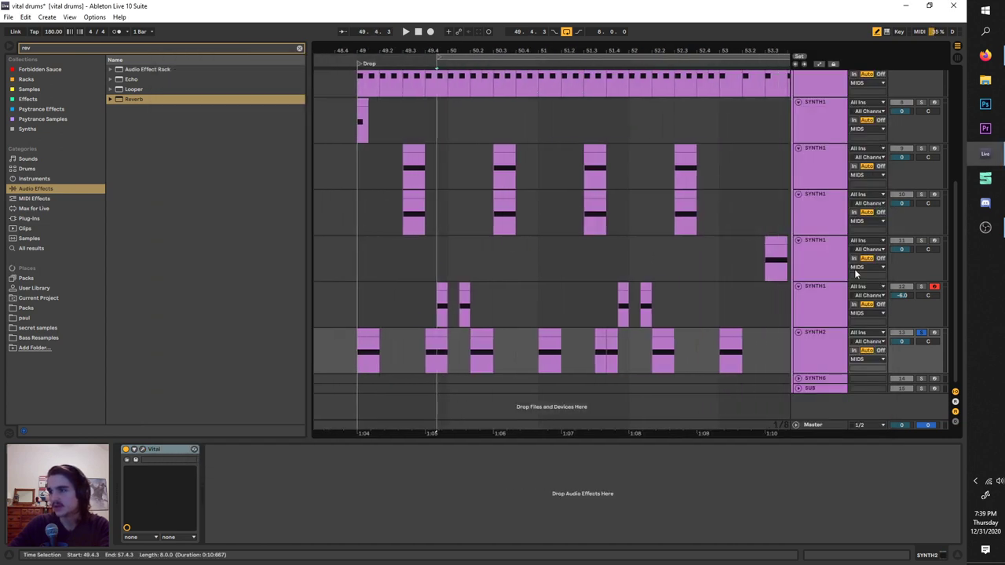
Step: Solo the SYNTH1 drum on track 12, select the track and audition it
left_click(922, 287)
key("space")
left_click(839, 309)
key("space")
key("space")
key("space")
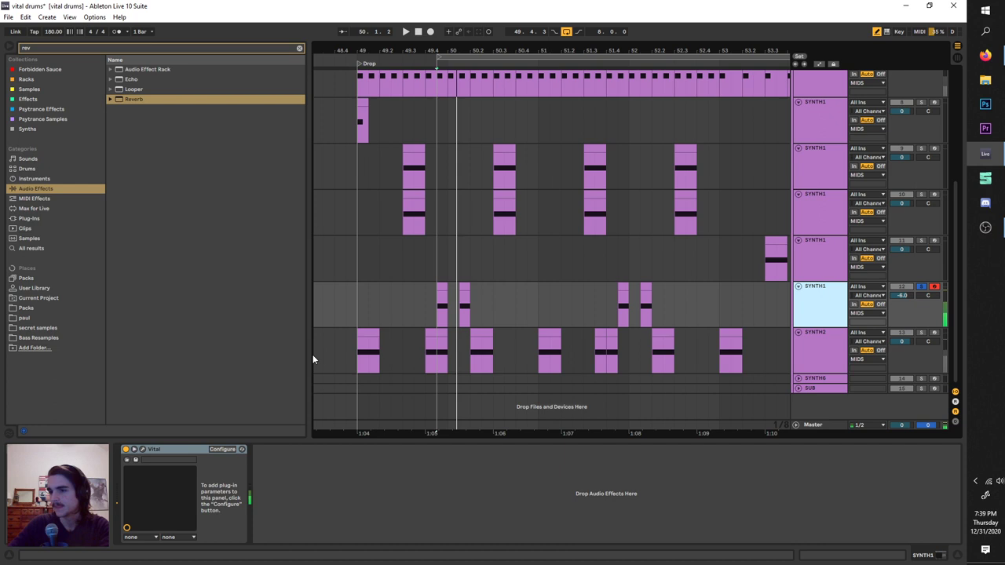
Step: Open Vital on track 12, check its effects and initialize the preset
left_click(141, 453)
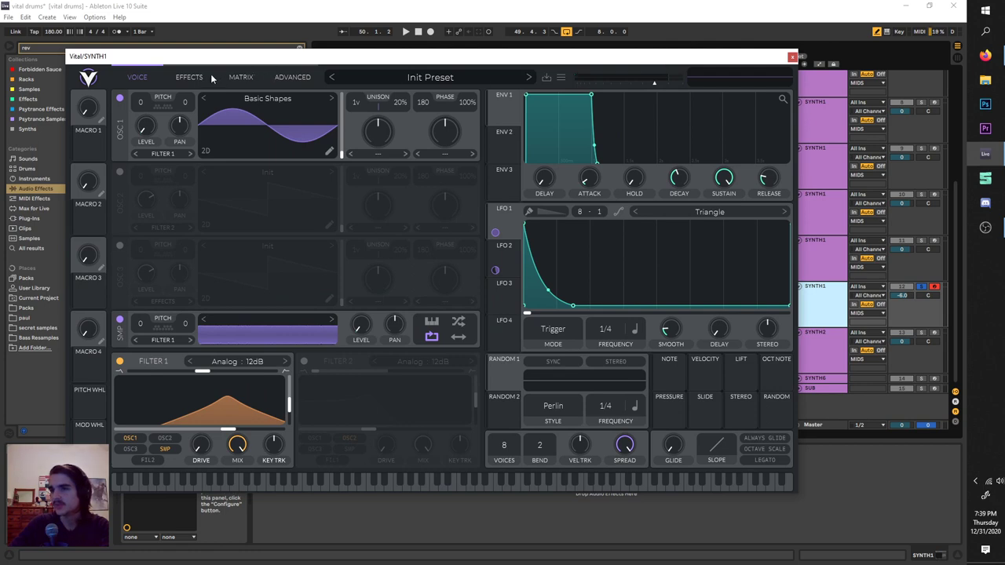
left_click(190, 77)
left_click(136, 77)
left_click(560, 77)
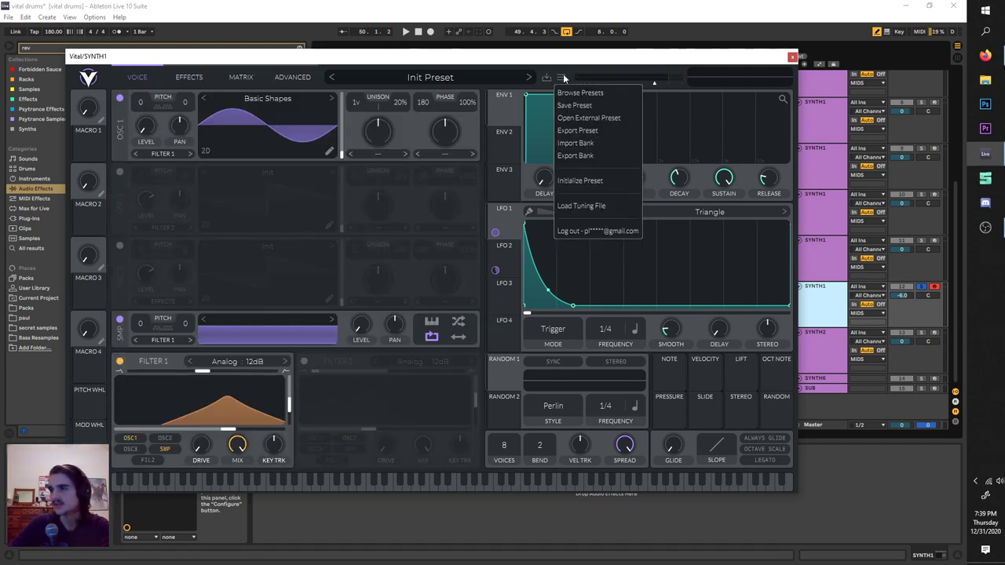
left_click(609, 180)
Step: Load the Basic Shapes wavetable into oscillator 1 and set its transpose to 3
left_click(431, 77)
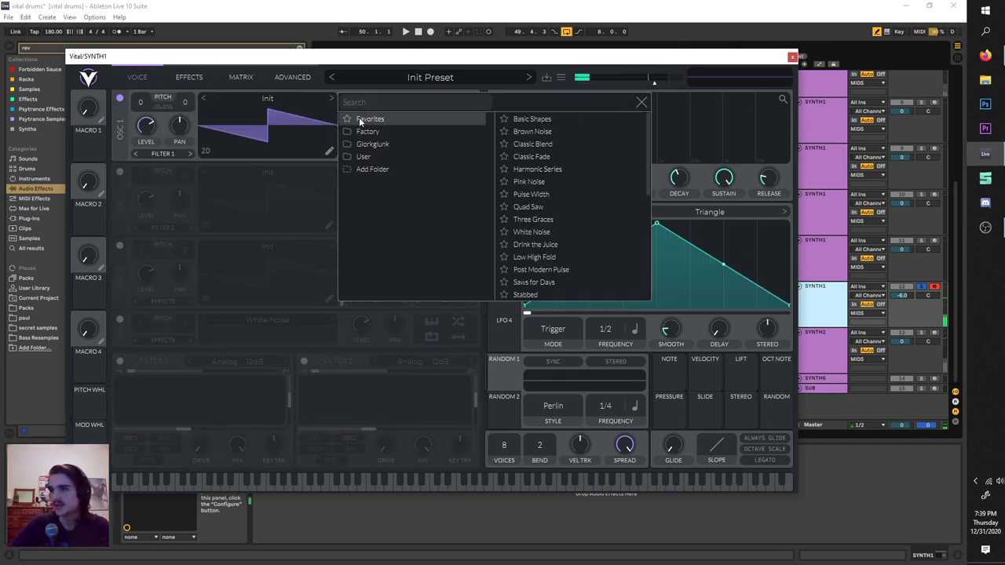
left_click(366, 131)
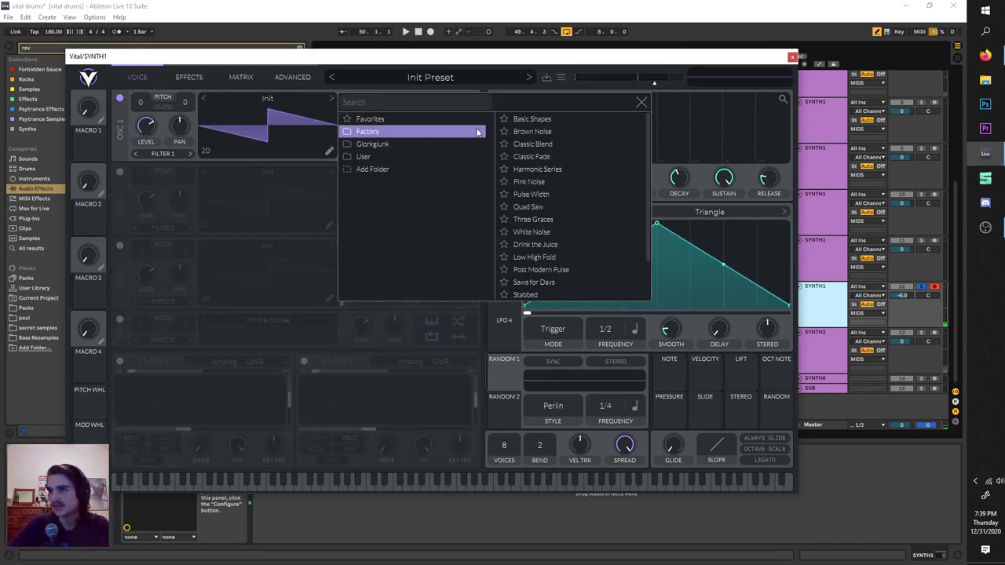
left_click(522, 119)
key("space")
left_click(641, 102)
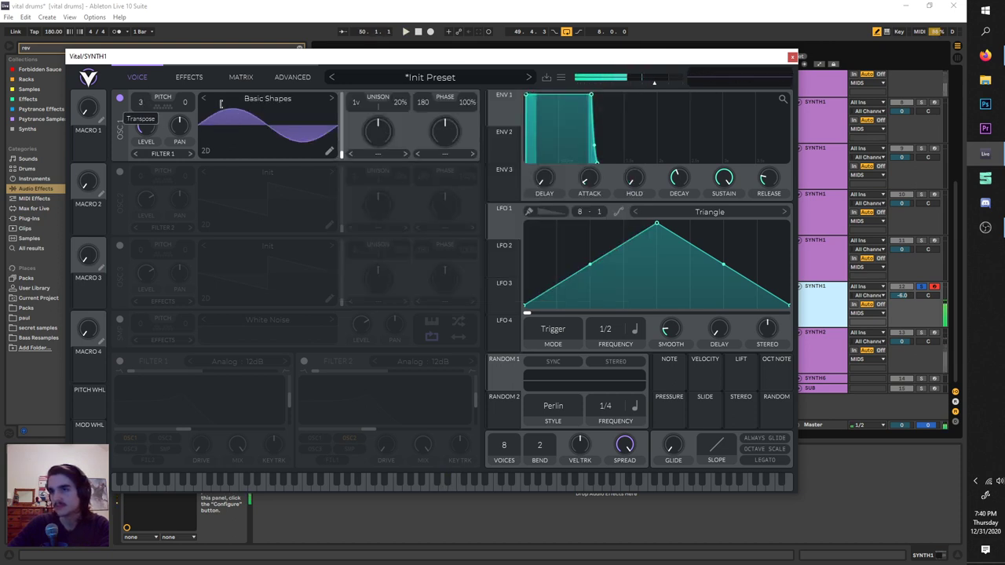
Step: Reshape LFO 1 into a short falling ramp from the peak and set it to Envelope mode at a 1/4 frequency
left_click_drag(658, 225, 456, 176)
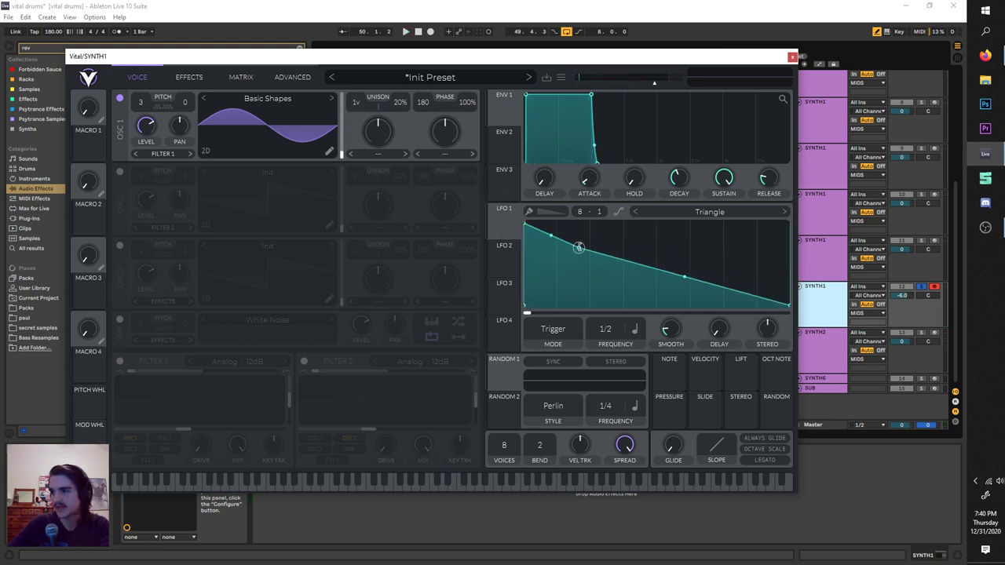
left_click_drag(579, 247, 550, 345)
left_click_drag(557, 305, 558, 306)
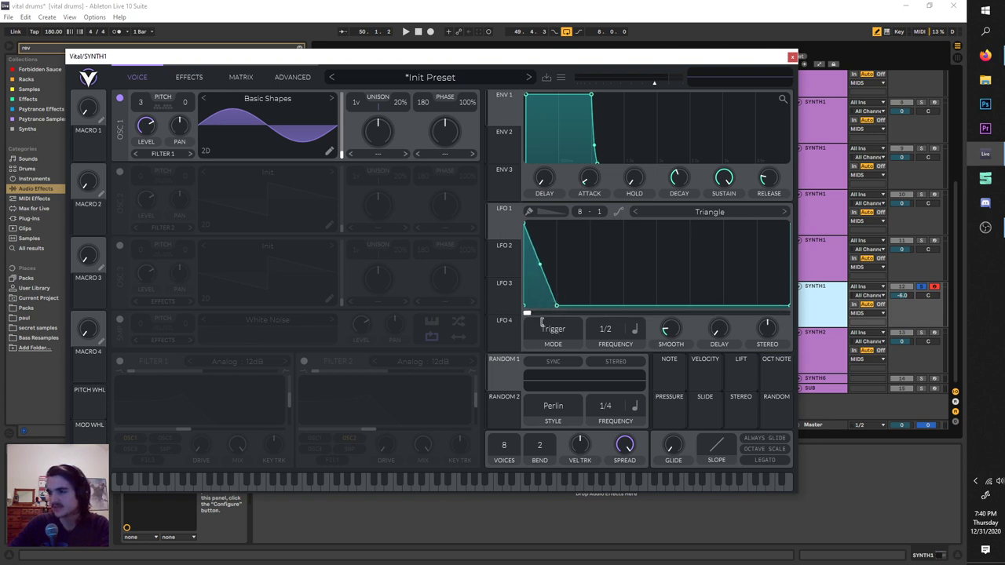
left_click(550, 328)
left_click(561, 382)
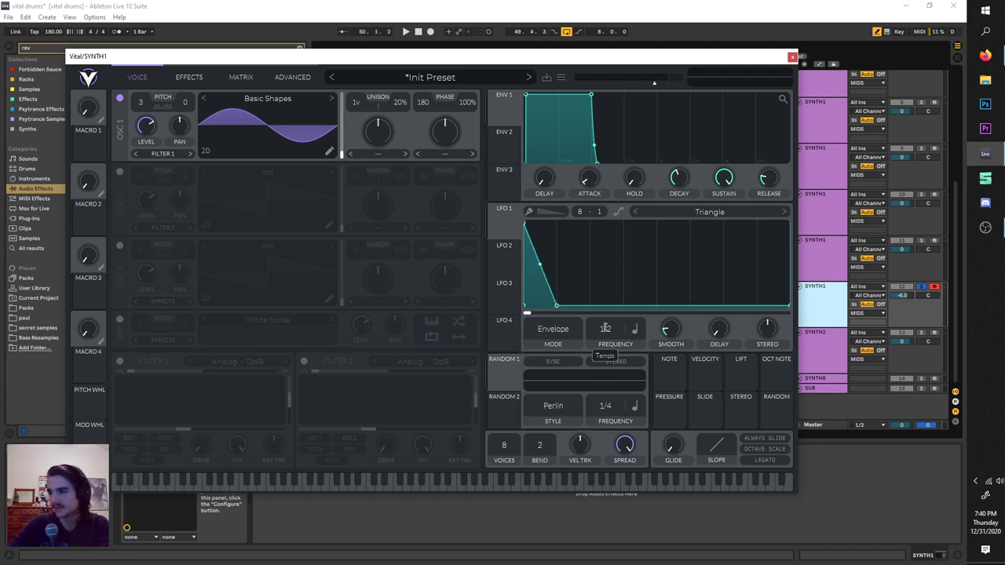
Step: Assign LFO 1 to oscillator 1's level at about 0.990, and lengthen and curve its decay during playback
left_click_drag(505, 223, 146, 128)
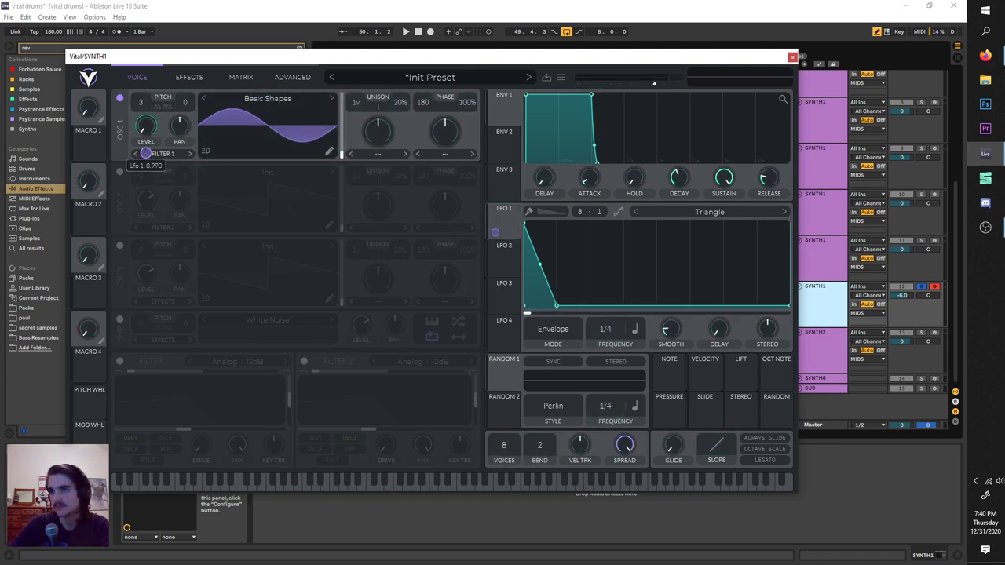
key("space")
left_click_drag(556, 305, 590, 304)
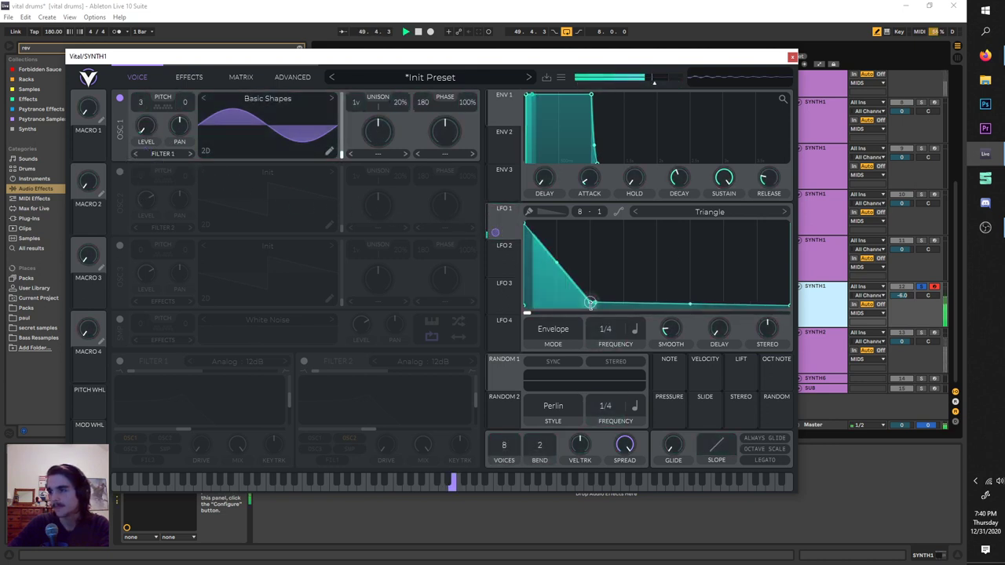
left_click_drag(556, 264, 556, 278)
key("space")
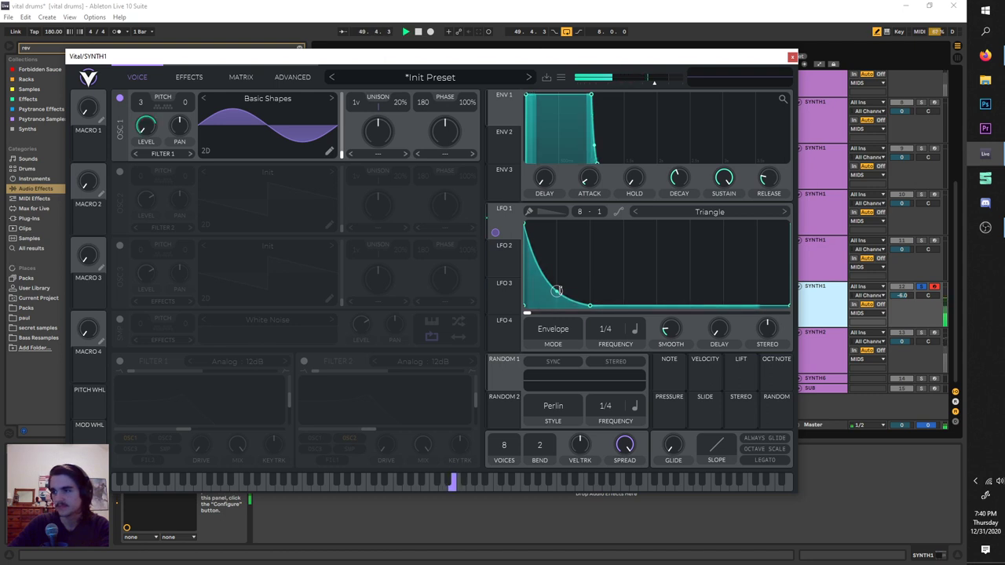
Step: Enable the White Noise sample and reshape LFO 2 into a short falling ramp in Envelope mode at a 1/4 frequency
left_click(120, 322)
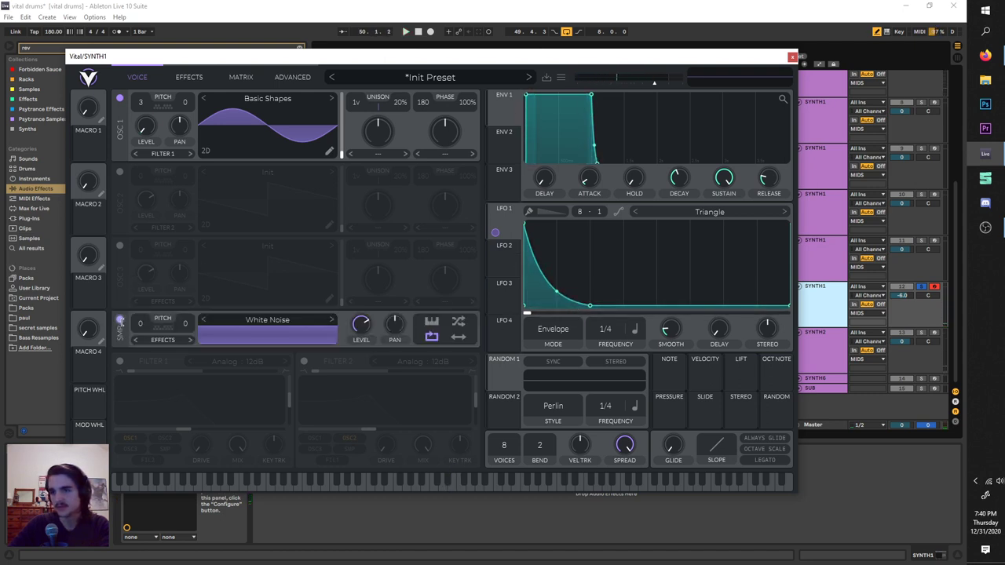
left_click(501, 253)
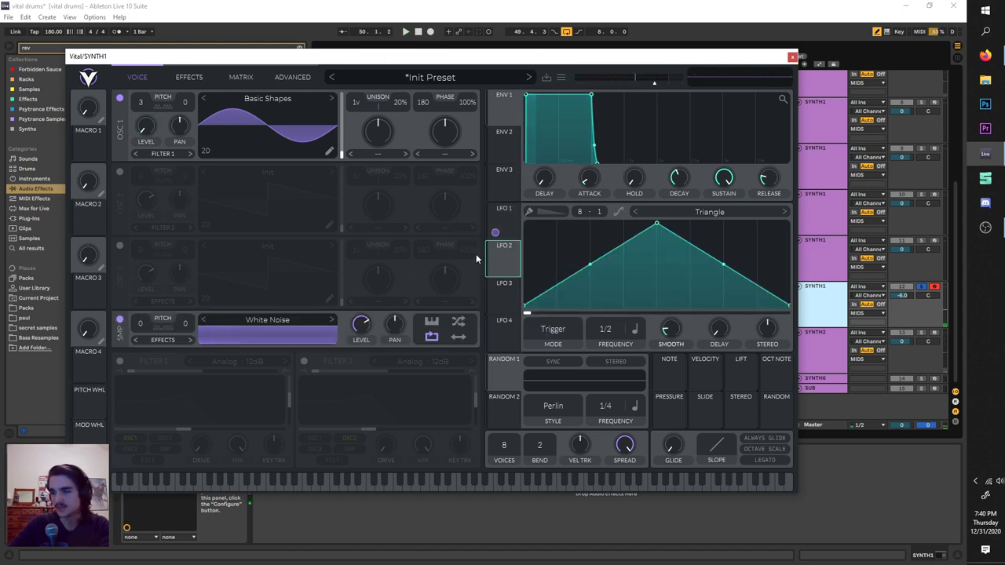
left_click_drag(657, 223, 449, 194)
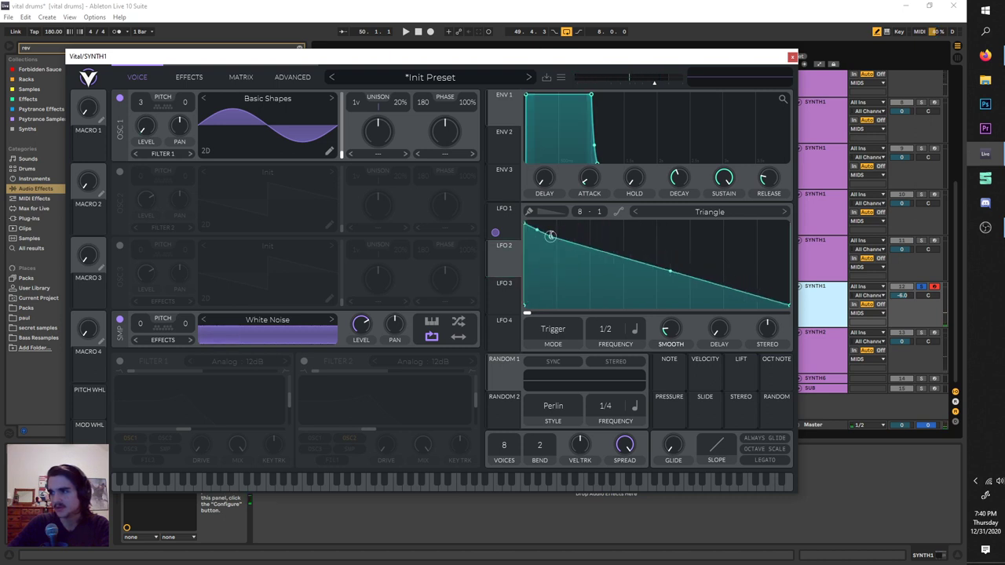
left_click_drag(551, 236, 556, 305)
left_click(562, 333)
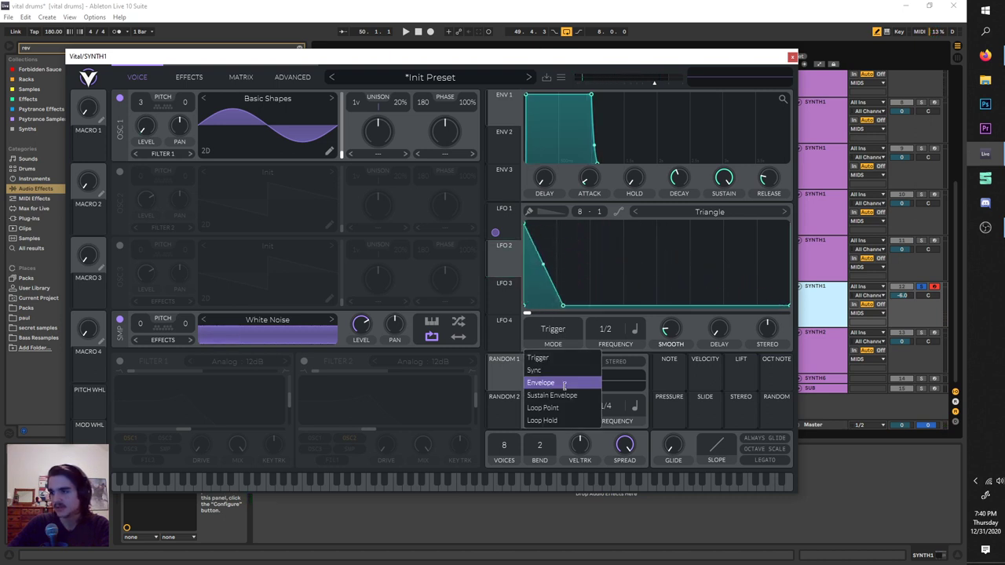
left_click(564, 383)
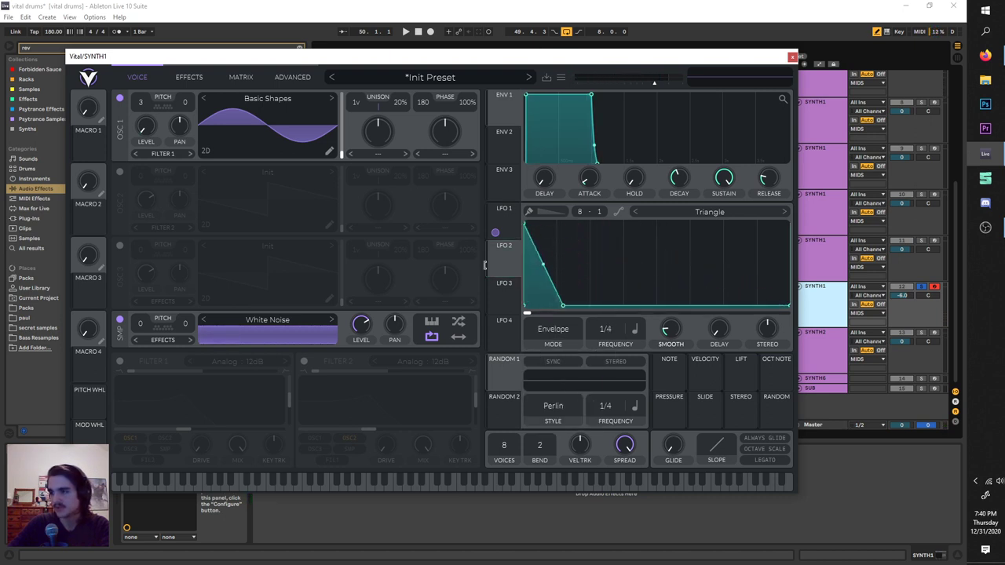
Step: Assign LFO 2 to the White Noise level, and slightly lengthen and curve its decay
left_click_drag(495, 267, 361, 337)
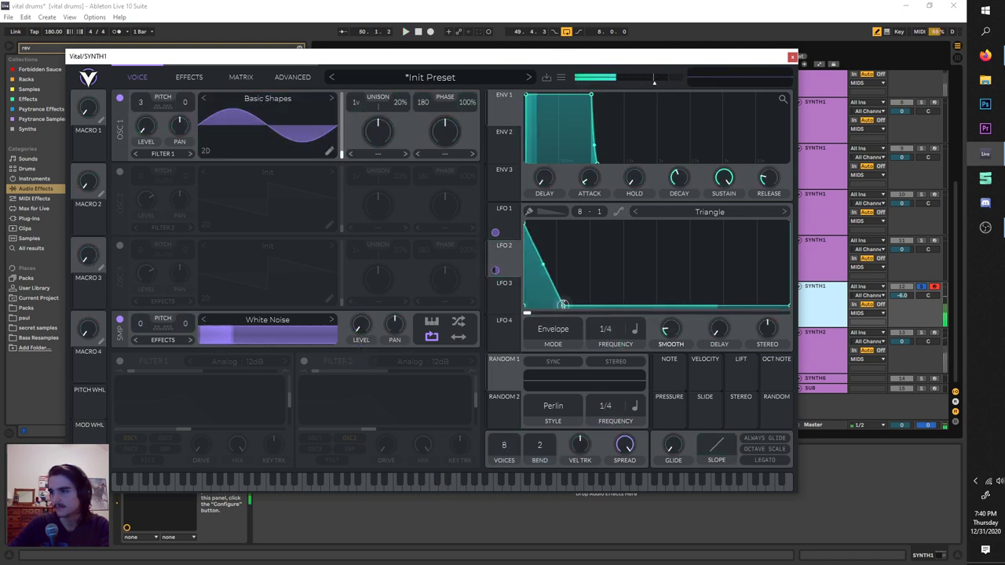
left_click_drag(563, 305, 572, 305)
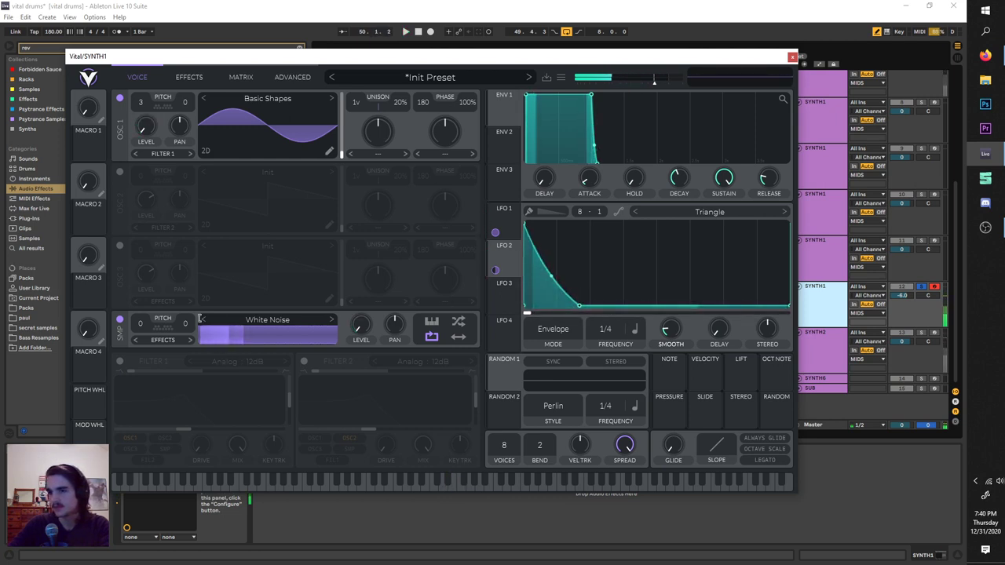
Step: Route the White Noise sample to Filter 1, enable the filter and move its blend to the middle for a band-pass shape
left_click(163, 340)
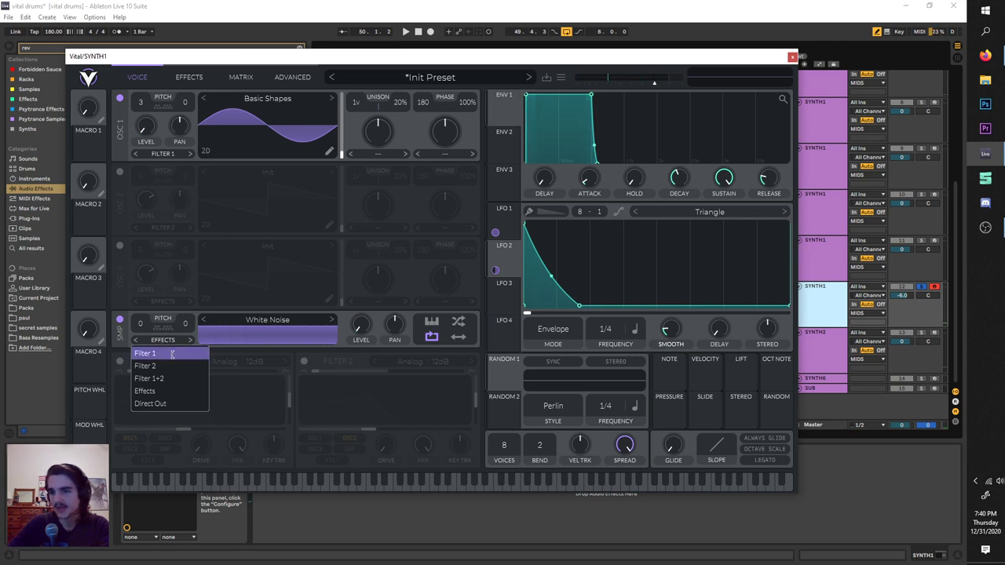
left_click(171, 354)
left_click(121, 361)
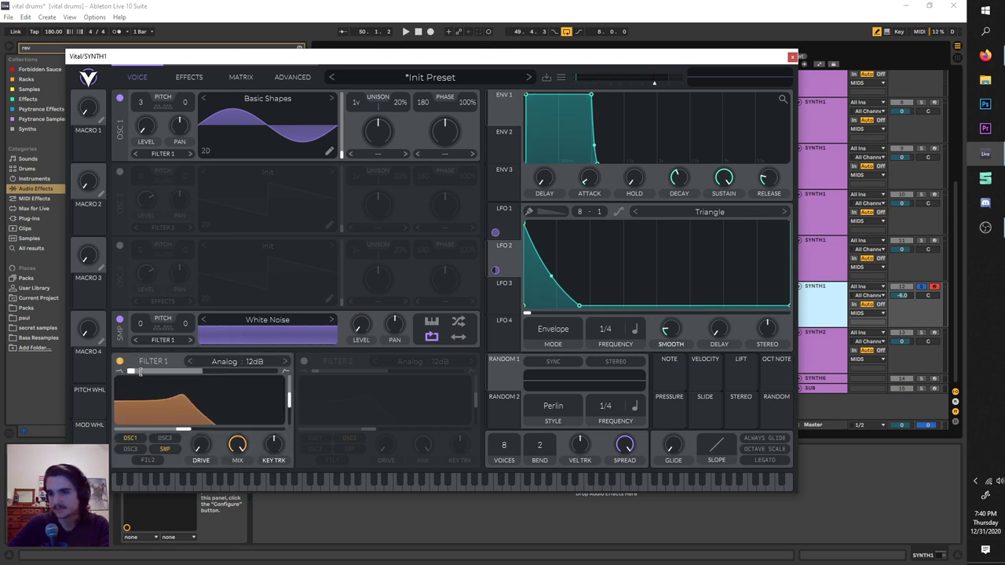
left_click_drag(157, 368, 206, 369)
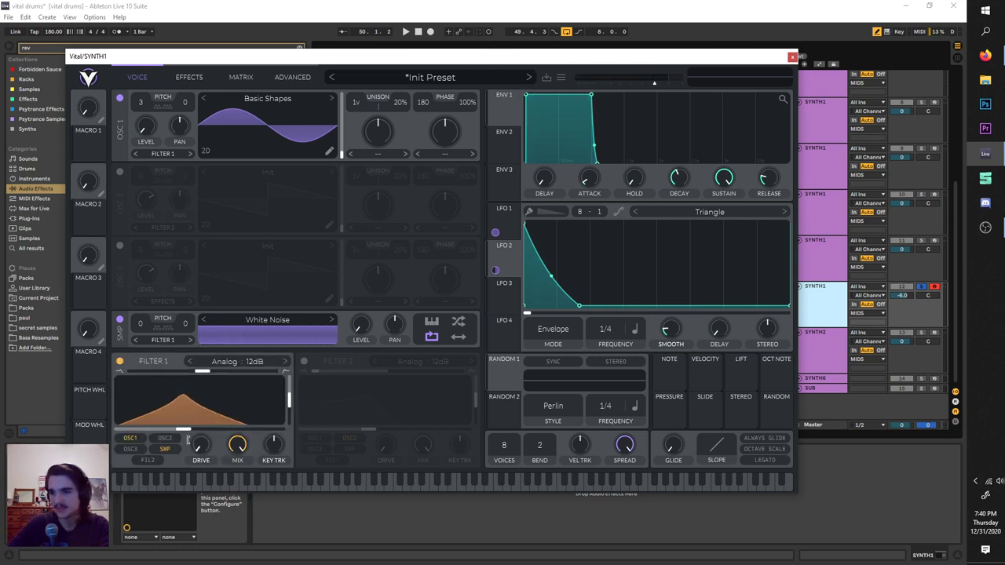
Step: Raise Filter 1's cutoff and lower its resonance during playback
key("space")
left_click_drag(185, 431, 220, 430)
left_click_drag(289, 400, 289, 422)
left_click_drag(225, 430, 223, 431)
left_click_drag(289, 416, 289, 414)
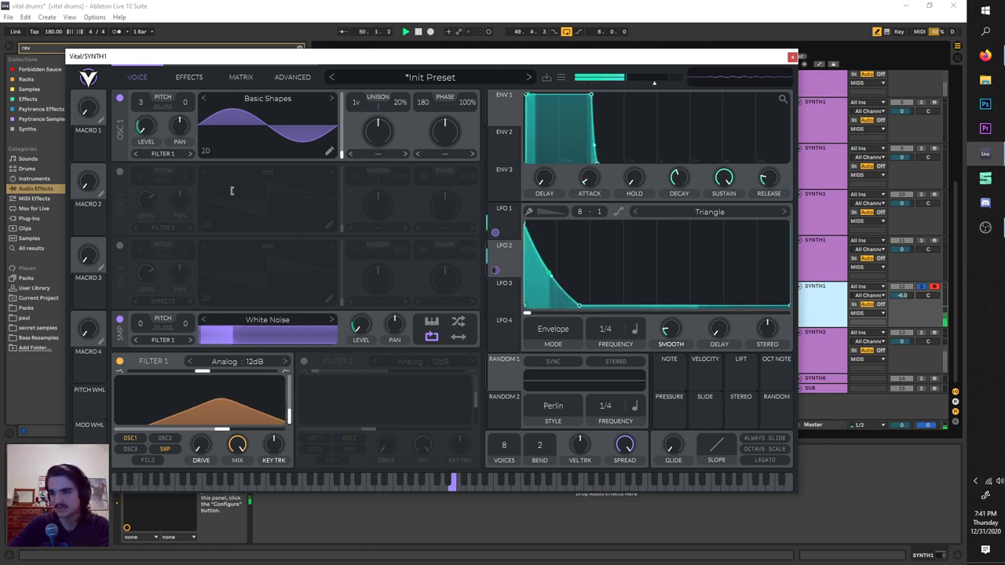
Step: Enable a Multiband compressor and a Soft Clip distortion, placing them in that order at the start of the effects chain
left_click(188, 76)
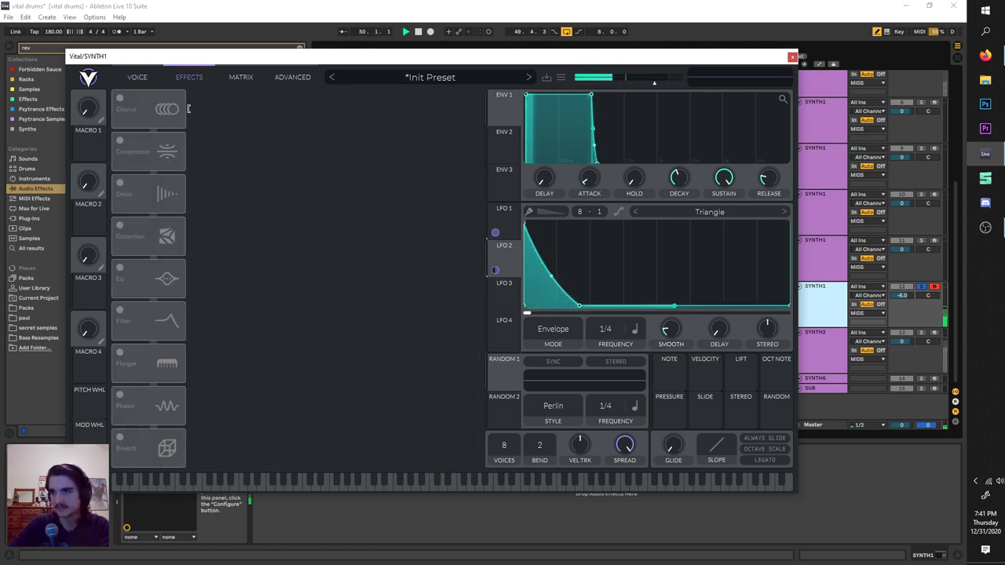
left_click(119, 141)
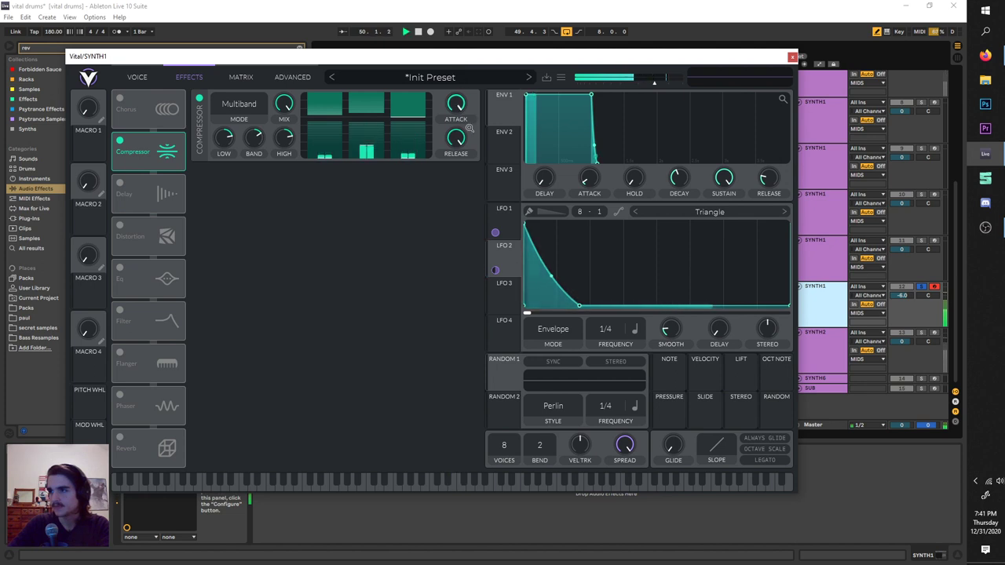
left_click_drag(122, 150, 126, 110)
left_click_drag(152, 242, 162, 147)
left_click(120, 140)
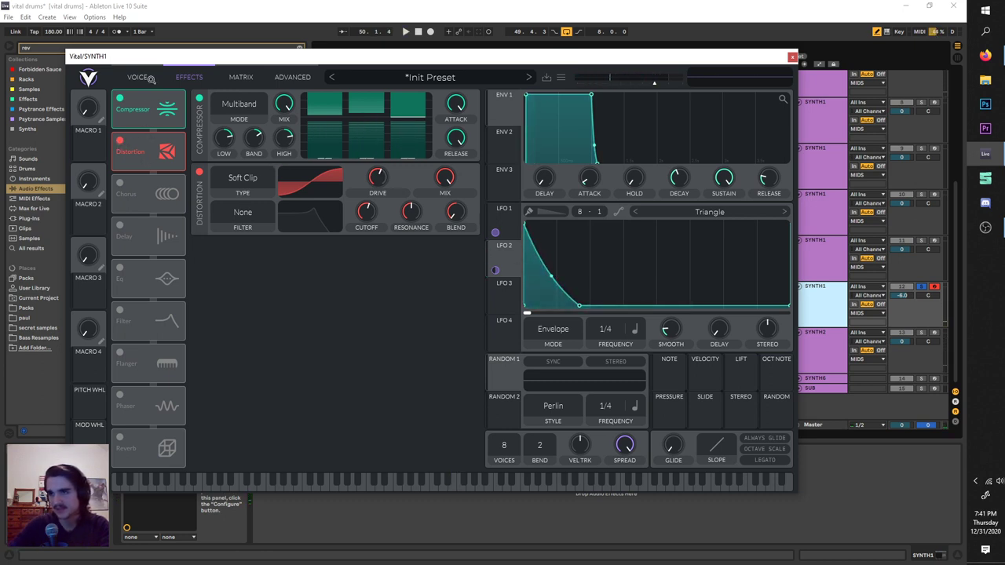
Step: Enable the EQ directly after the distortion, boost its high band with the cutoff at about 92.96 semitones, and audition the drum
left_click(119, 268)
left_click_drag(130, 277, 139, 196)
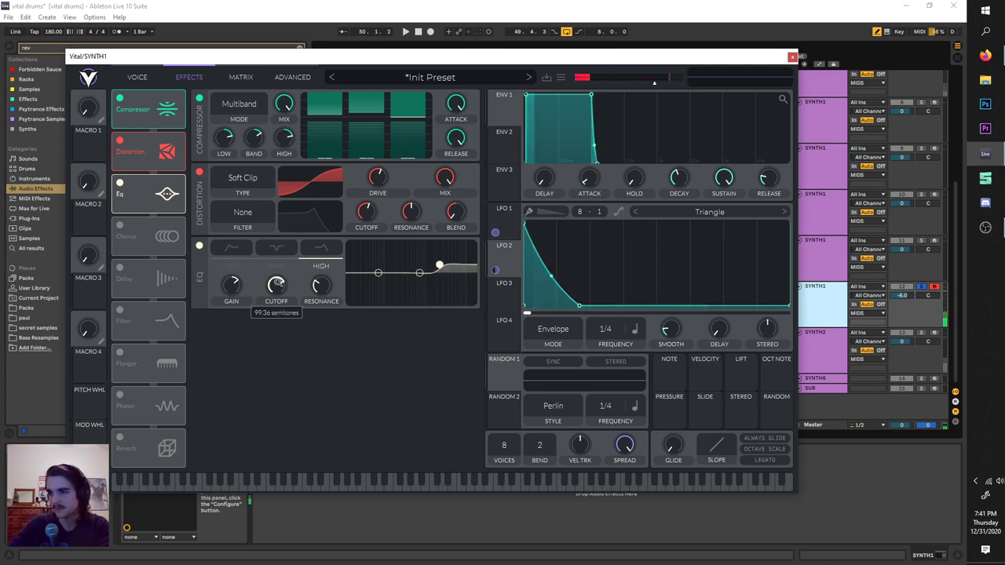
left_click_drag(278, 282, 277, 286)
key("space")
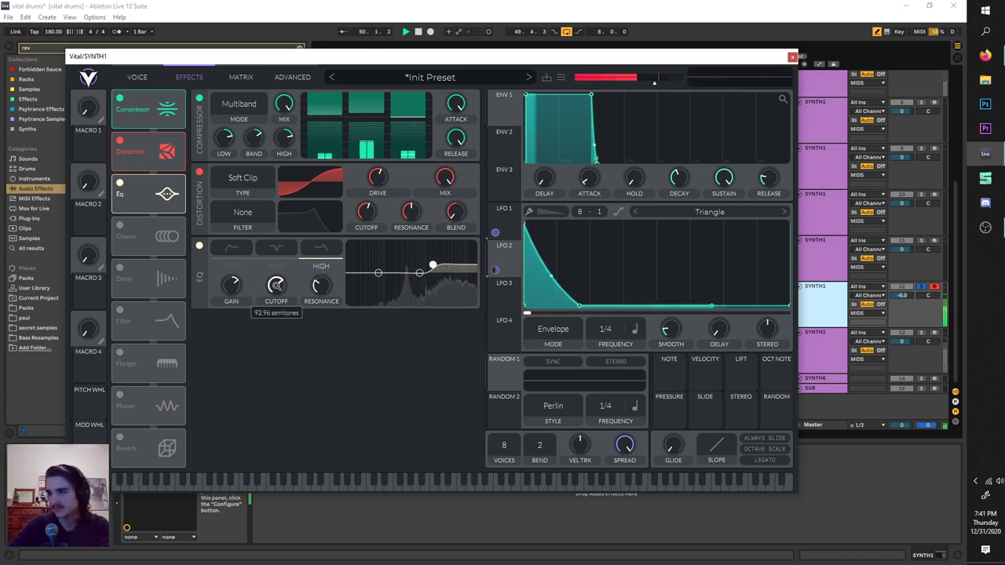
key("space")
key("space")
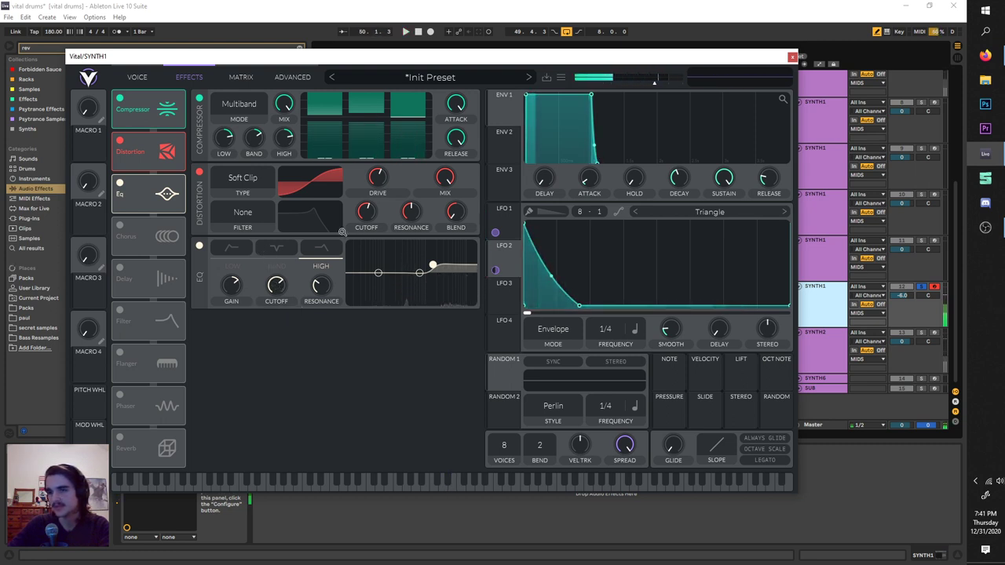
Step: Set oscillator 1's transpose to -1, then slightly lower Filter 1's cutoff and raise its drive while auditioning the drum
key("space")
key("space")
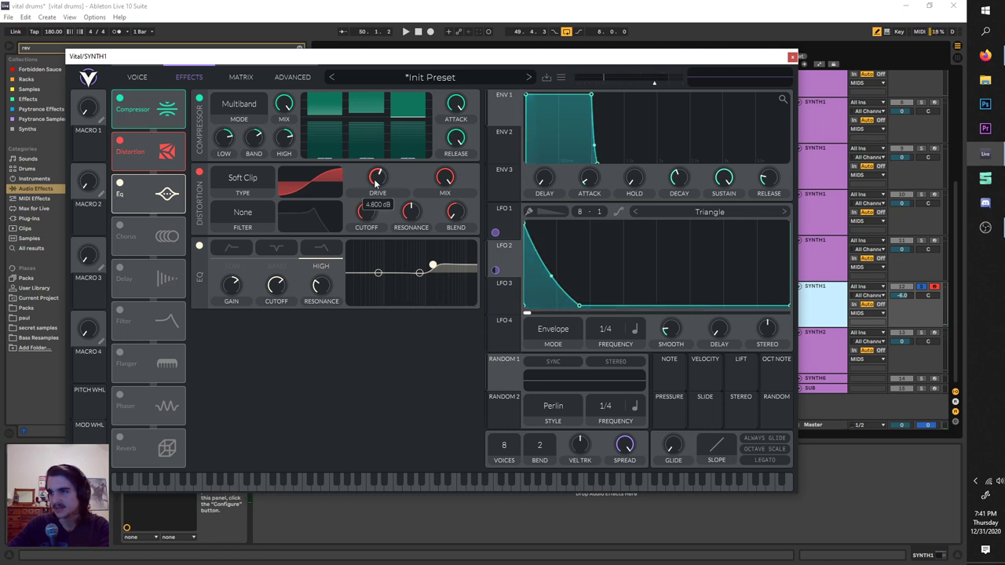
left_click(138, 78)
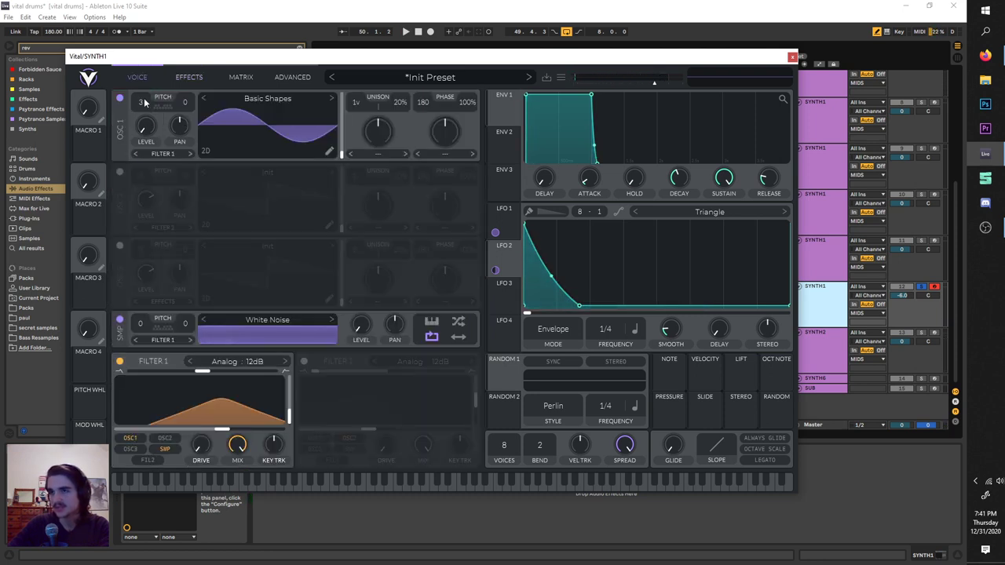
mouse_move(145, 126)
left_mouse_down()
mouse_move(150, 77)
mouse_move(147, 119)
left_mouse_up()
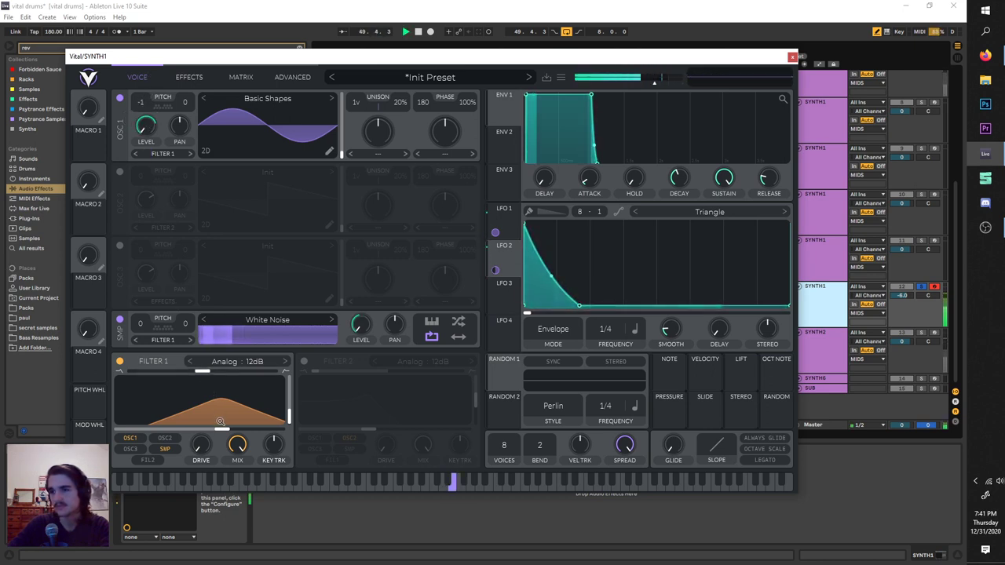
left_click_drag(222, 430, 209, 405)
scroll(208, 407, "up", 1)
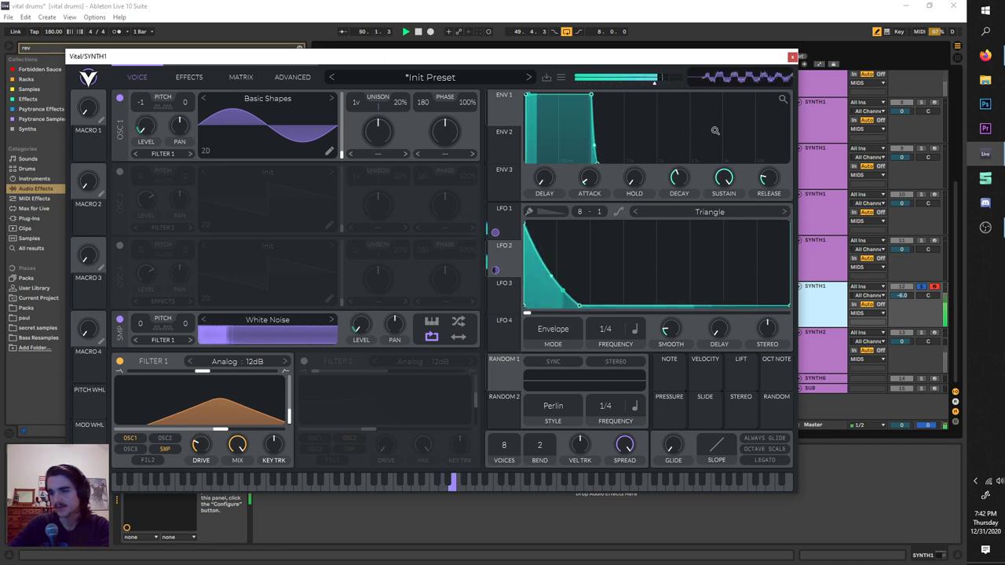
Step: Close the synth window, unsolo track 12, move the loop start to 53.3.1 and solo the SYNTH1 track 11
left_click(793, 57)
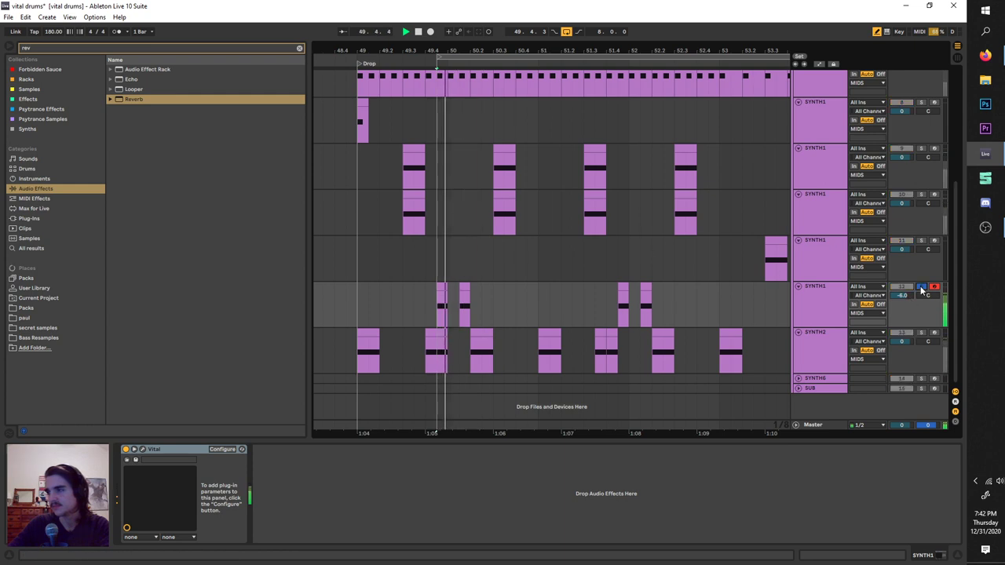
scroll(645, 301, "right", 2)
scroll(485, 178, "down", 3)
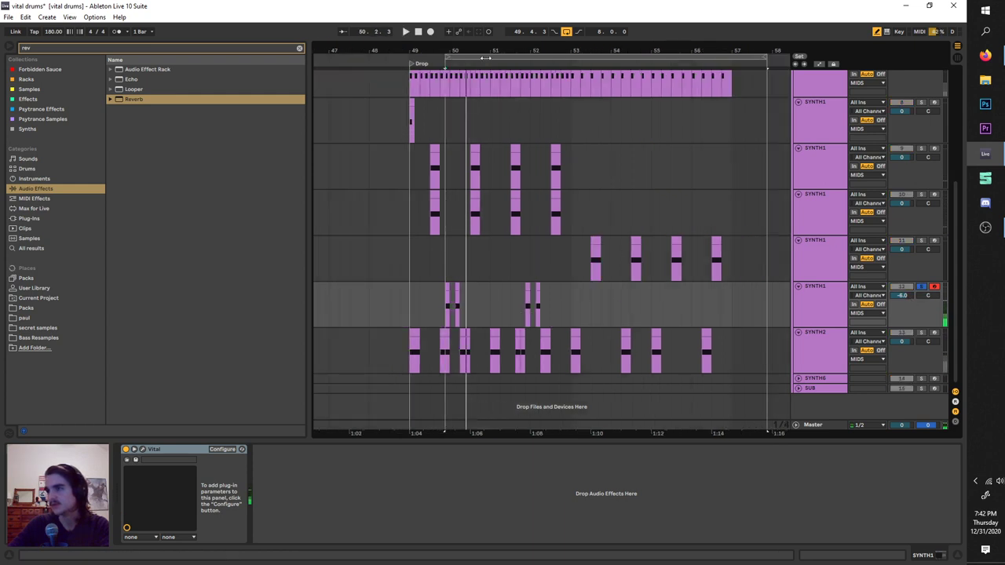
left_click_drag(485, 57, 651, 75)
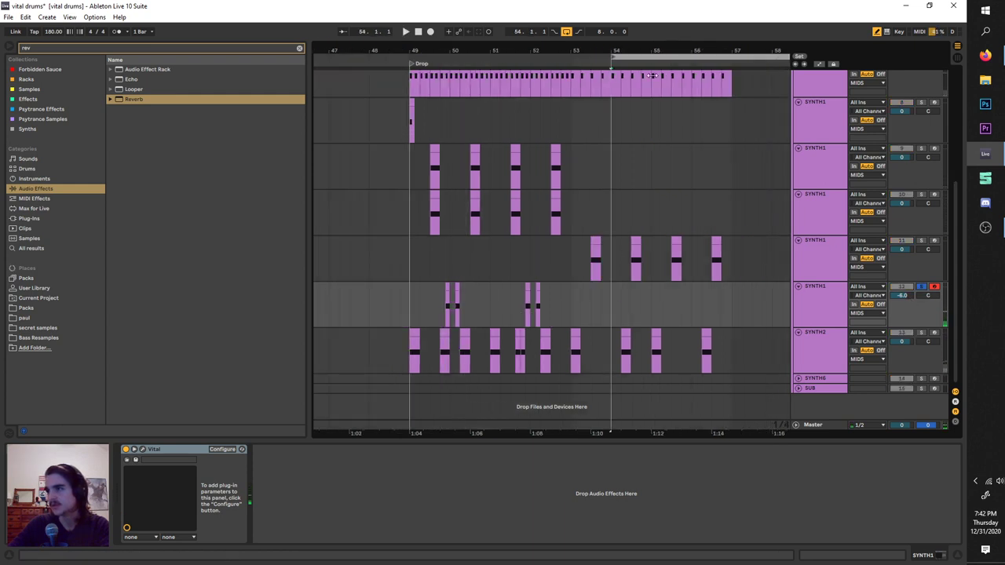
left_click(922, 287)
key("space")
scroll(613, 267, "up", 3)
scroll(571, 181, "right", 1)
left_click_drag(532, 57, 578, 57)
left_click(824, 258)
left_click(921, 241)
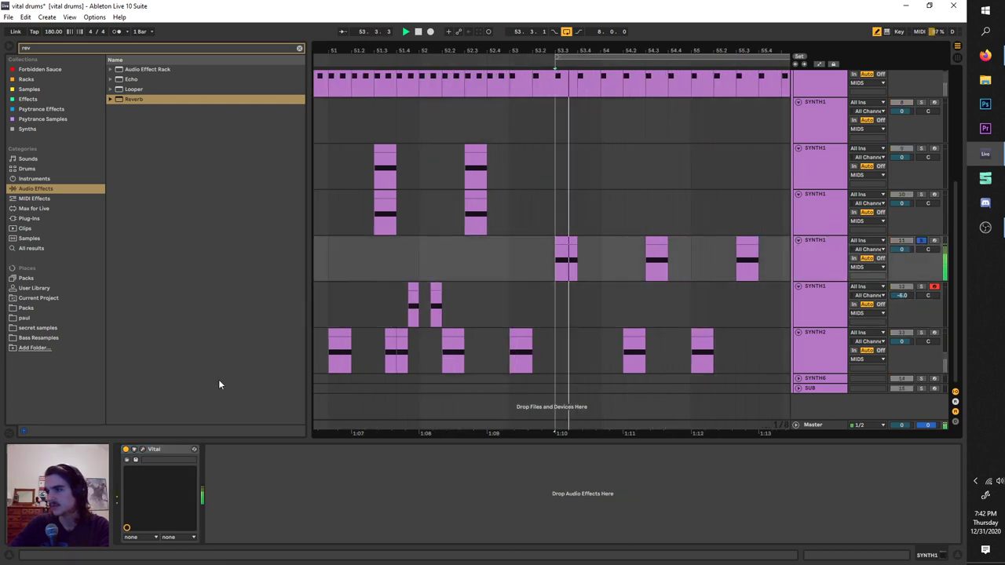
Step: Open track 11's Vital, check its existing effects, initialize the preset and load the Basic Shapes wavetable into oscillator 1
left_click(144, 447)
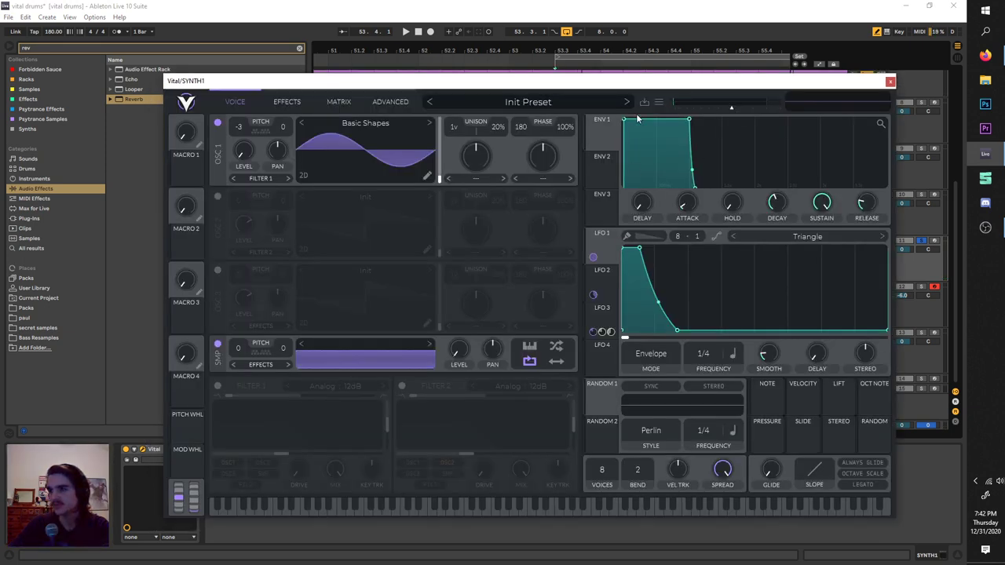
left_click(287, 101)
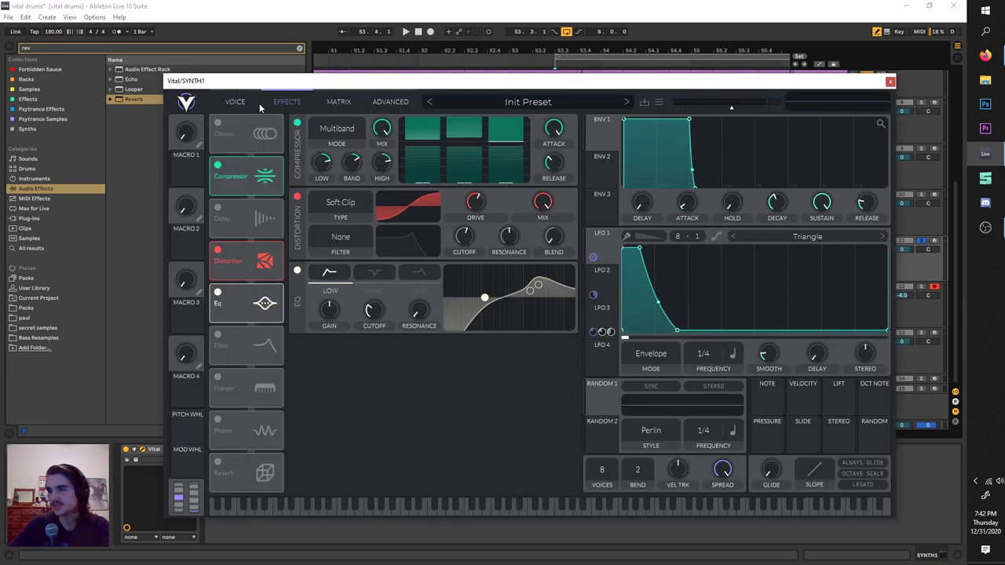
left_click(236, 102)
left_click(659, 102)
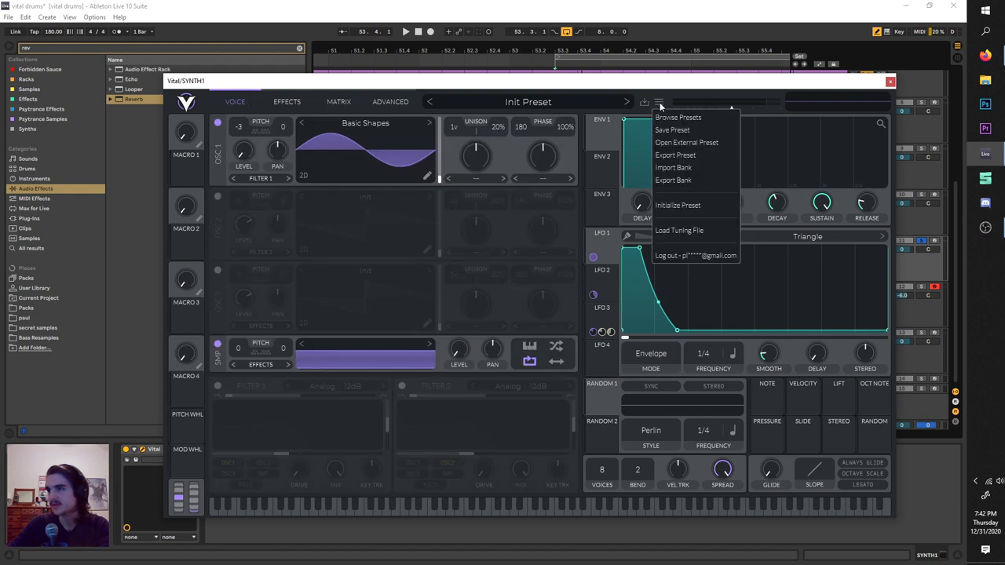
left_click(697, 206)
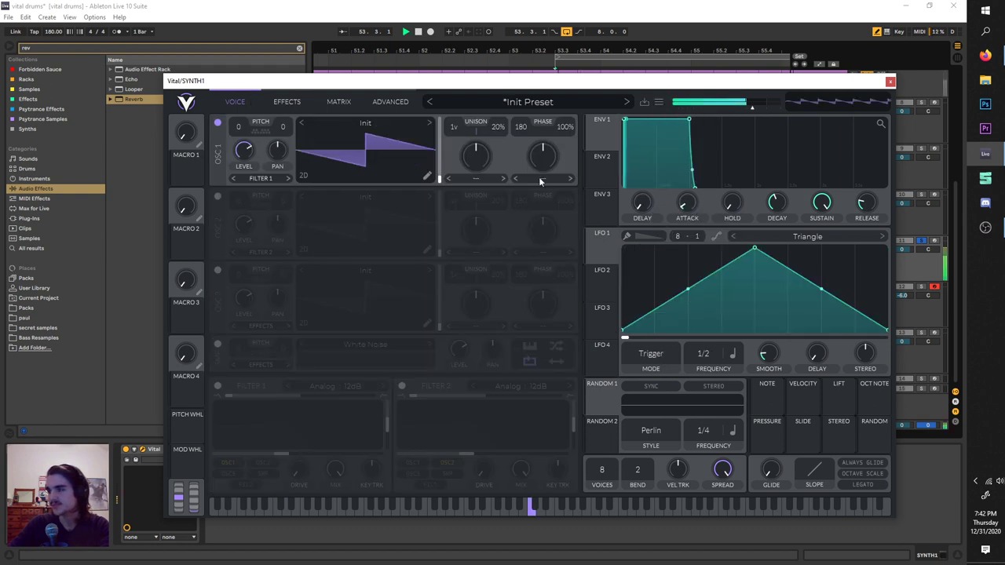
left_click(365, 123)
left_click(630, 143)
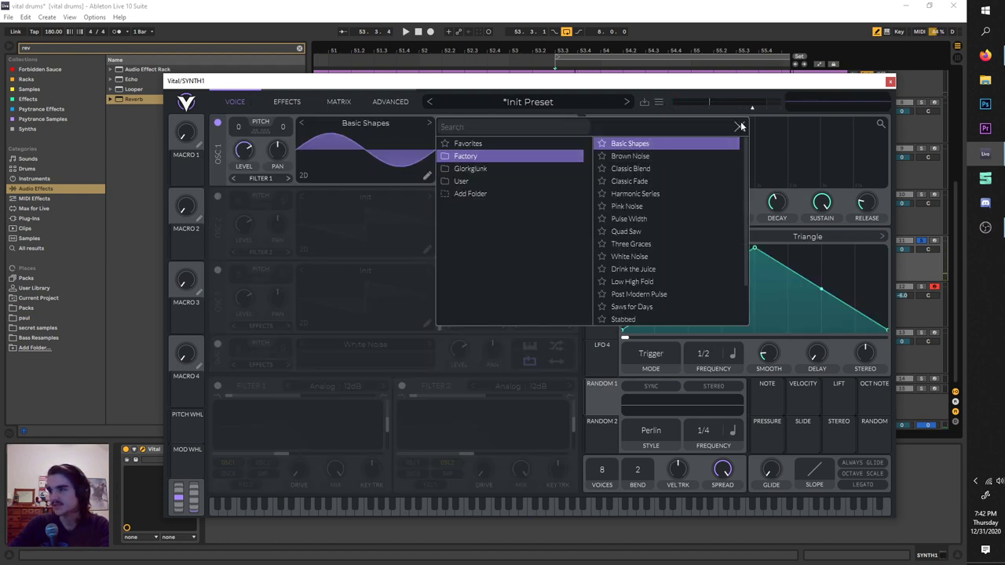
Step: Shape LFO 1 into a short decay from full level, set it to Envelope mode and map it to oscillator 1's level
left_click(755, 252)
left_click_drag(755, 253, 625, 249)
left_click(650, 354)
left_click(651, 414)
double_click(703, 274)
left_click_drag(703, 274, 661, 330)
left_click_drag(605, 251, 244, 141)
key("space")
Step: Refine LFO 1 by adding a short plateau at the start and bending the decay into a concave curve
left_click_drag(662, 329, 674, 330)
double_click(632, 269)
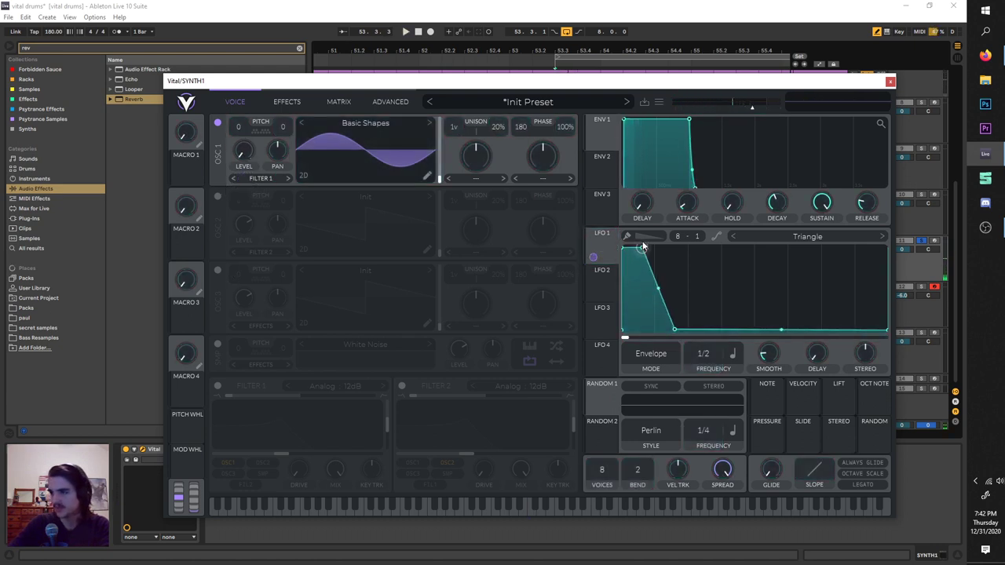
key("space")
left_click_drag(662, 291, 650, 305)
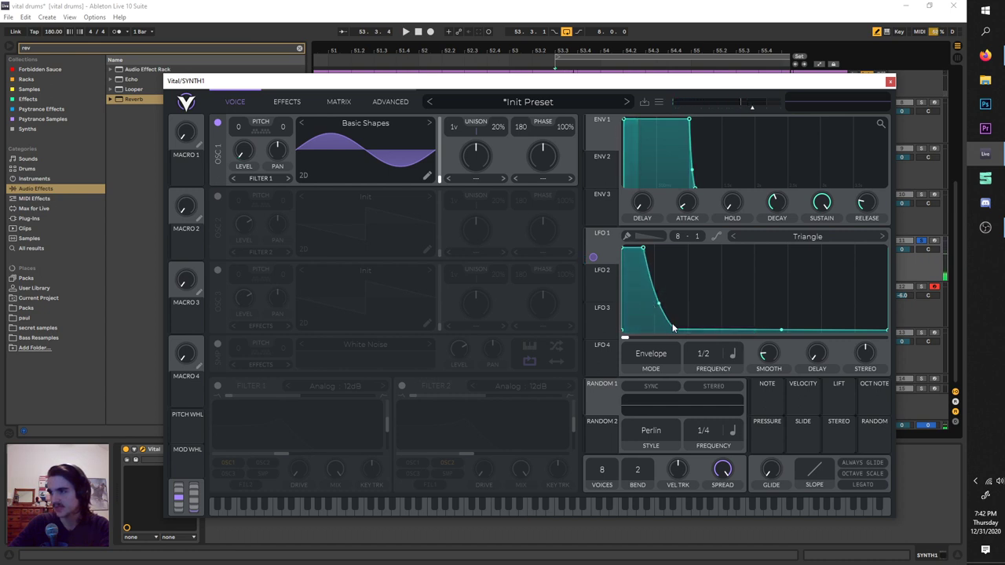
left_click_drag(643, 248, 635, 248)
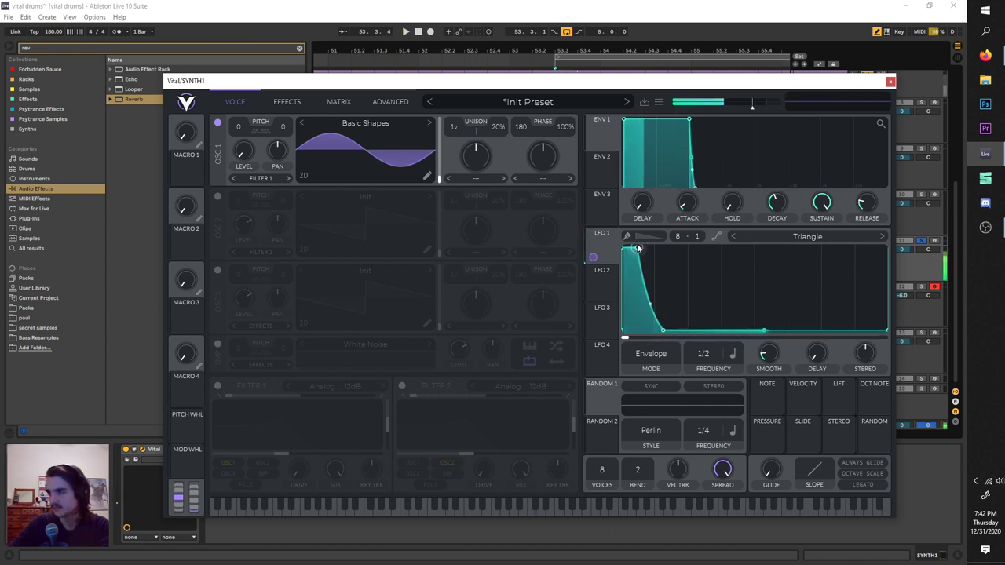
Step: Set oscillator 1's transpose to 3 semitones and audition the tone
key("space")
left_click_drag(242, 128, 238, 108)
key("space")
key("space")
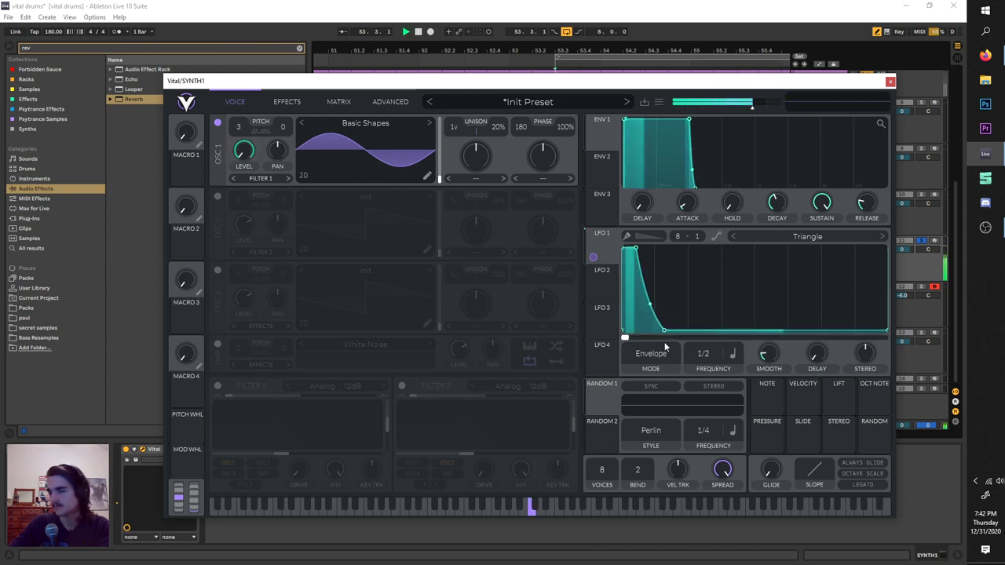
Step: Enable the White Noise sample, shape LFO 2 into a quick decay in Envelope mode and map it to the sample's level
left_click(218, 344)
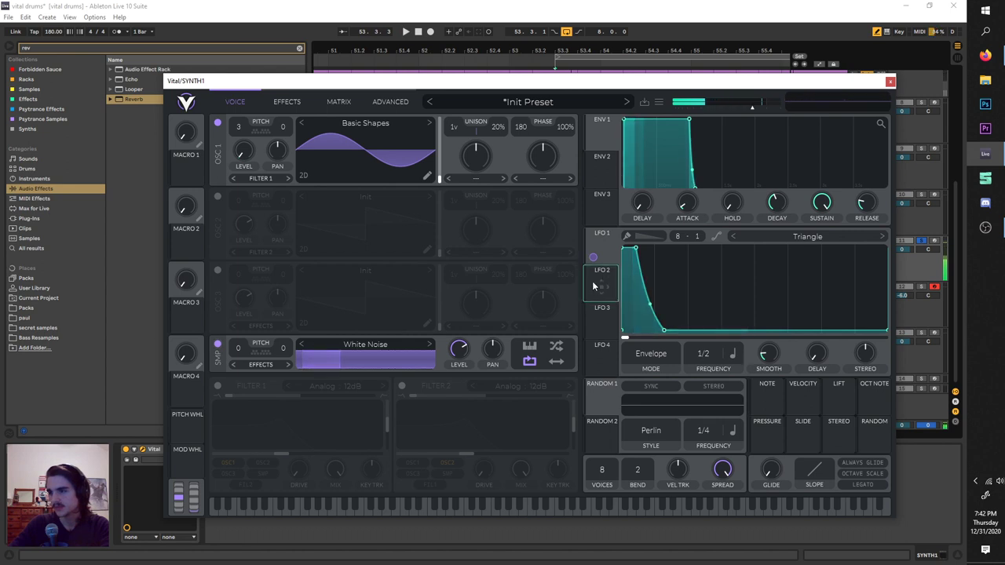
left_click(601, 270)
left_click_drag(740, 250, 622, 245)
left_click(644, 354)
left_click(665, 405)
double_click(714, 268)
left_click_drag(708, 274, 649, 351)
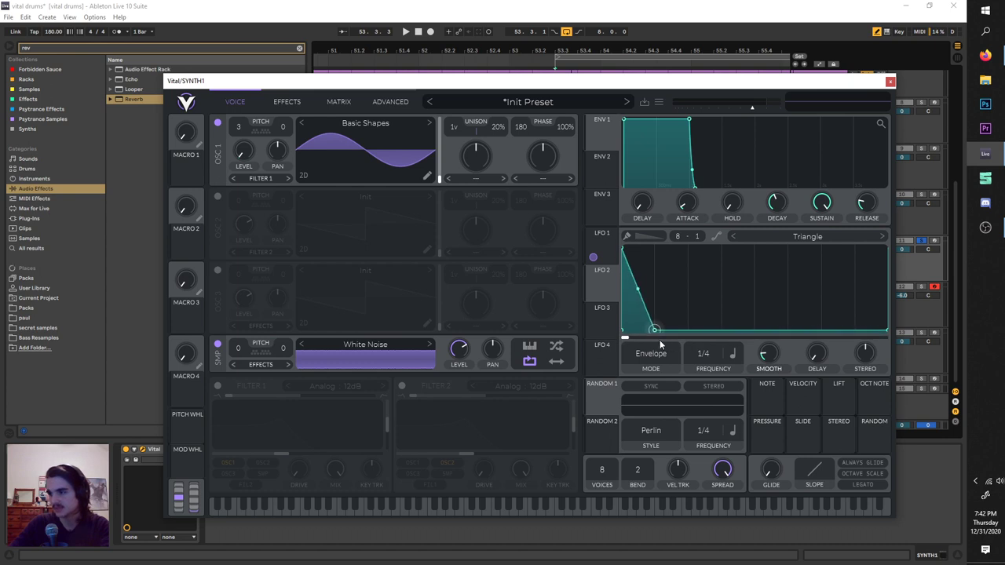
left_click_drag(593, 294, 459, 350)
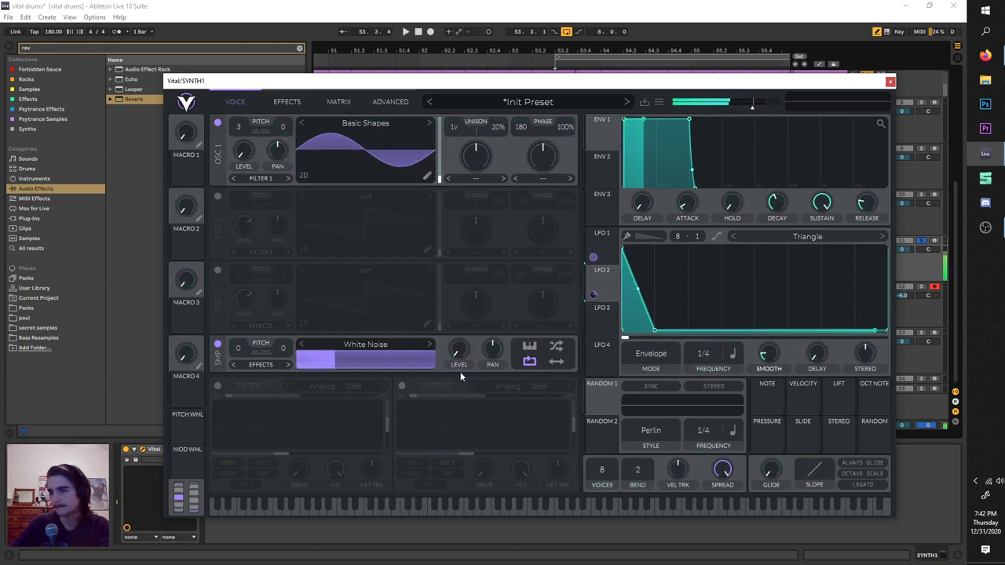
Step: Lengthen LFO 2's decay and bend it into a concave curve while auditioning the noise
left_click_drag(654, 331, 666, 336)
left_click_drag(645, 290, 643, 295)
left_click_drag(666, 334, 689, 330)
left_click_drag(656, 297, 656, 301)
key("space")
Step: Enable the Multiband compressor first in the effects chain, raise its attack fully and set its release to 53%
left_click(272, 101)
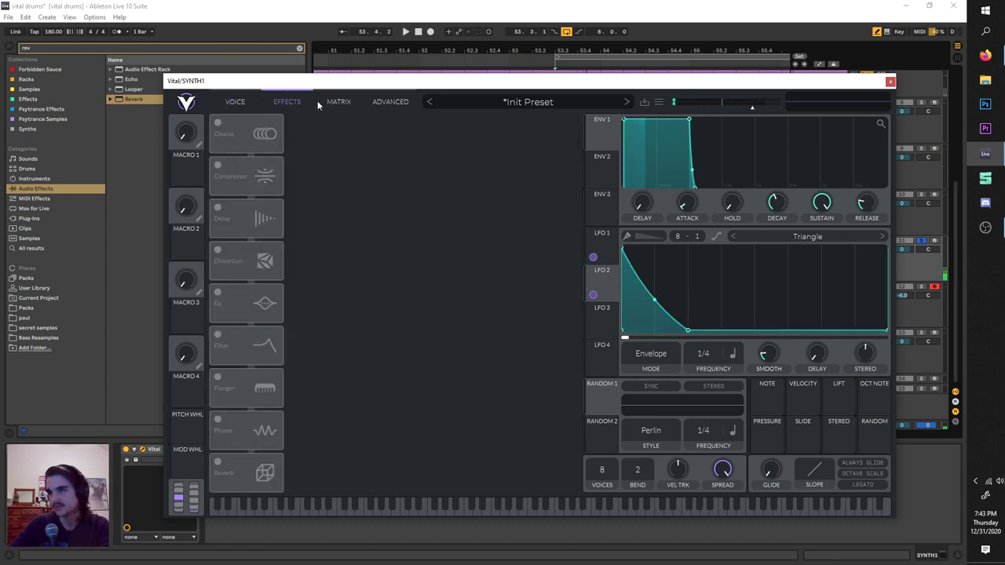
left_click(223, 163)
left_click_drag(242, 170, 264, 109)
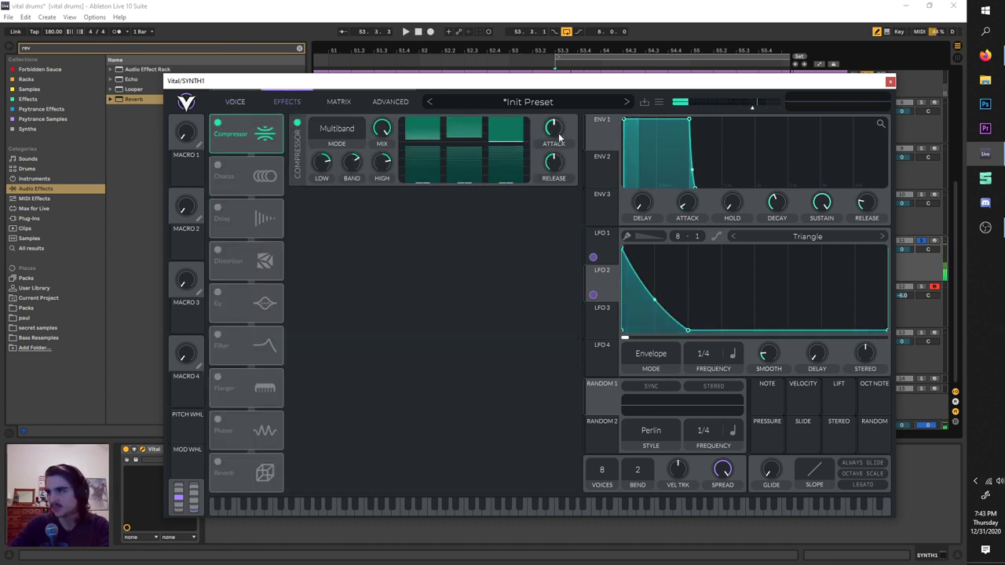
left_click_drag(555, 60, 556, 44)
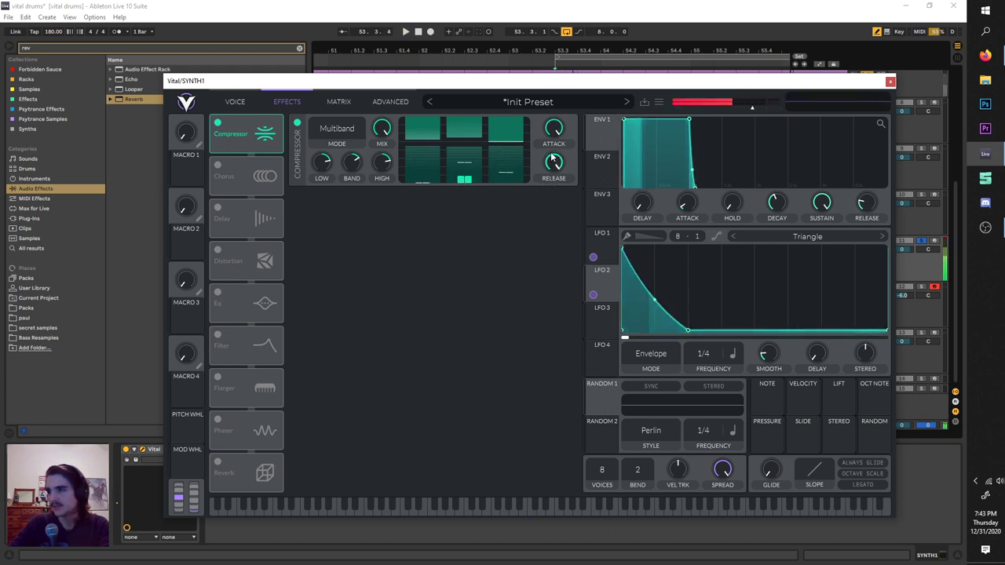
left_click_drag(546, 175, 544, 184)
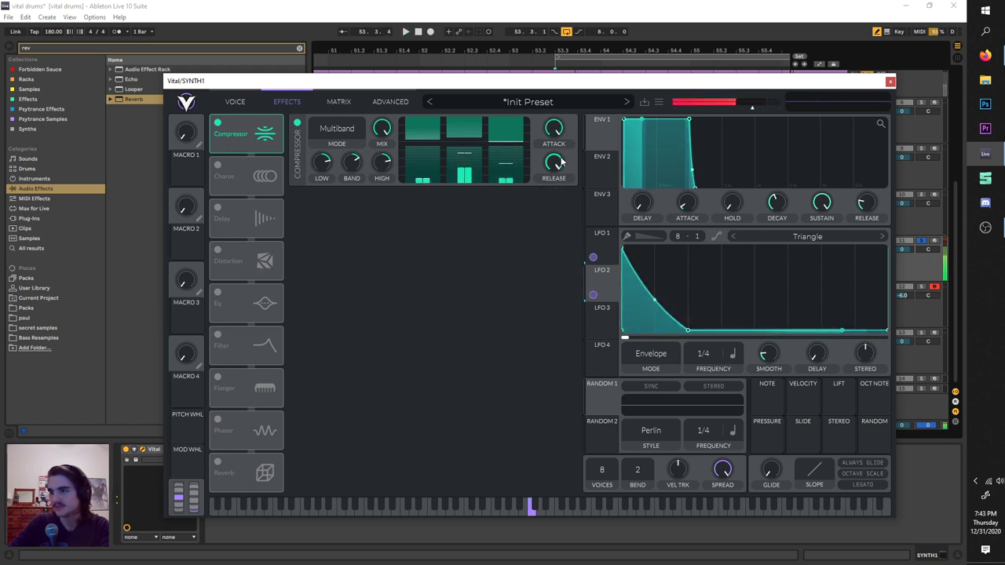
key("space")
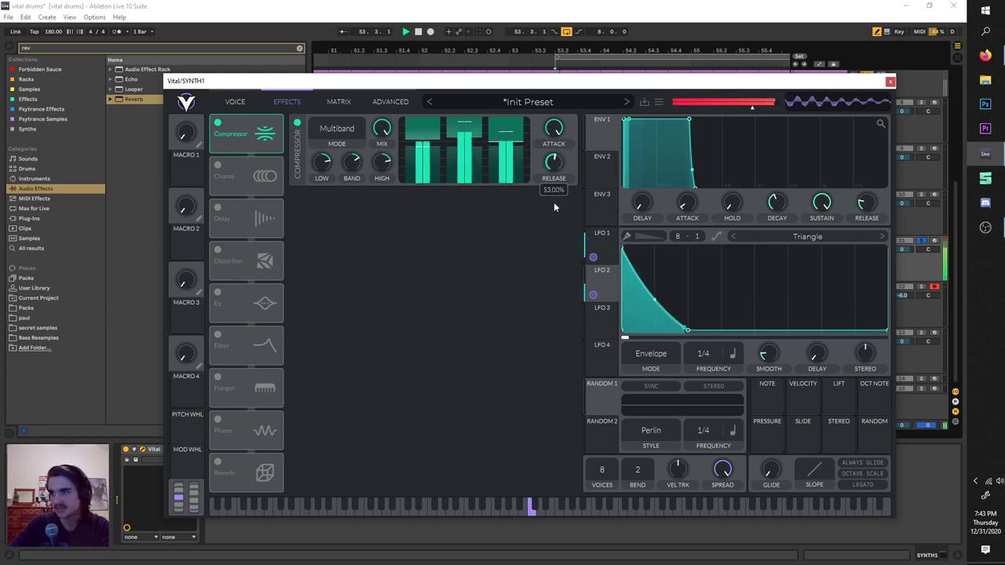
key("space")
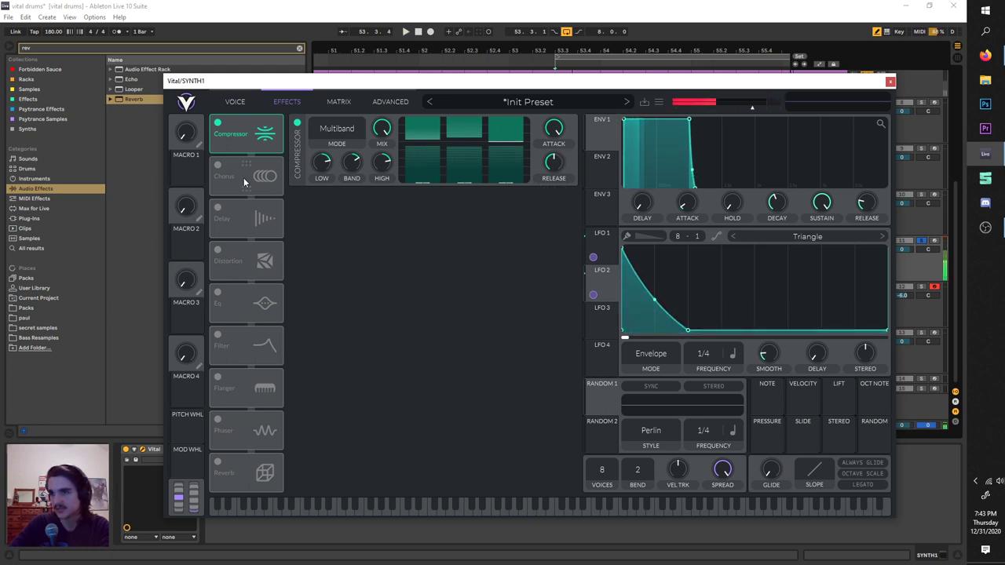
Step: Enable the Soft Clip distortion directly after the compressor and set its drive to 1.2 dB
left_click(218, 250)
left_click_drag(247, 250, 247, 167)
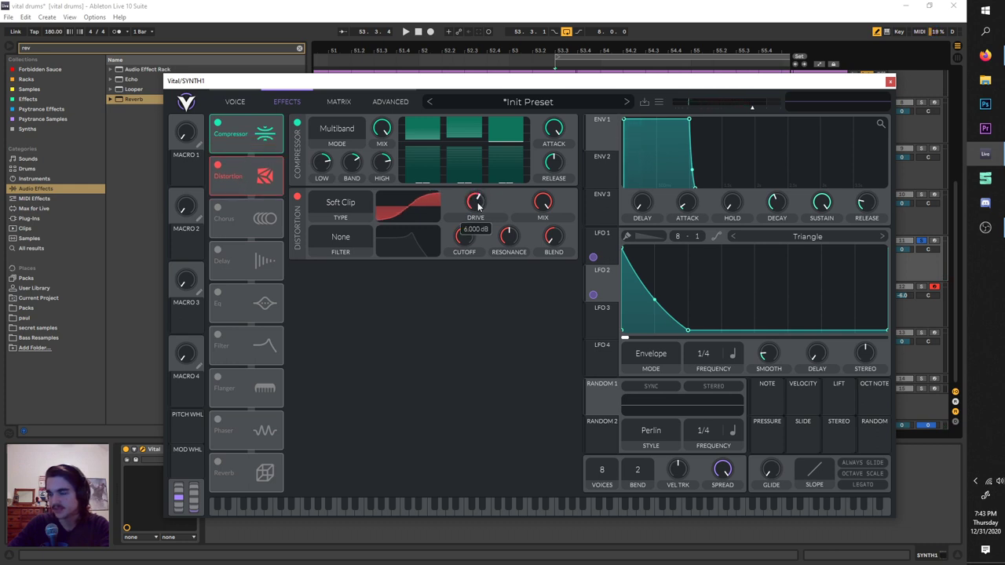
key("space")
key("space")
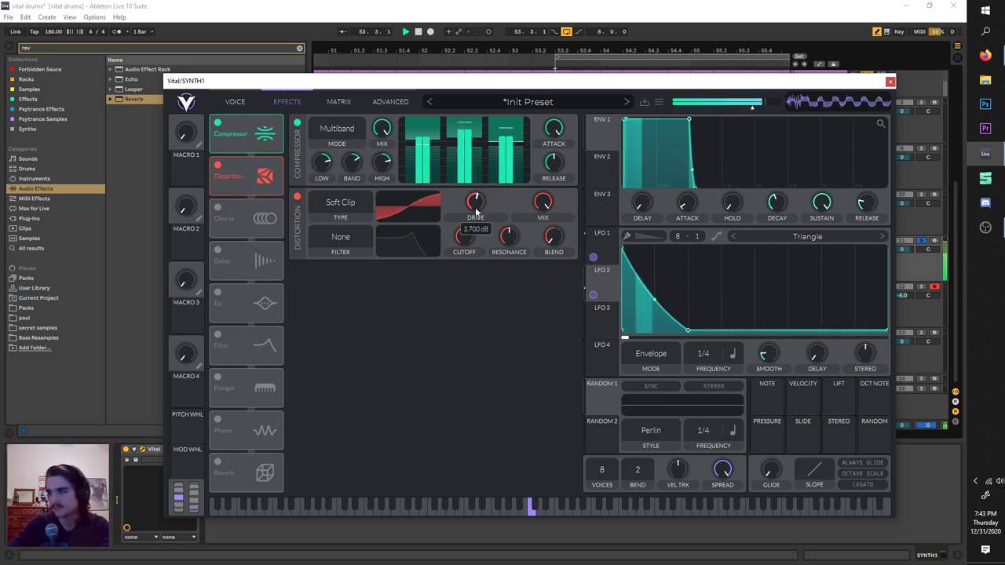
scroll(475, 210, "down", 3)
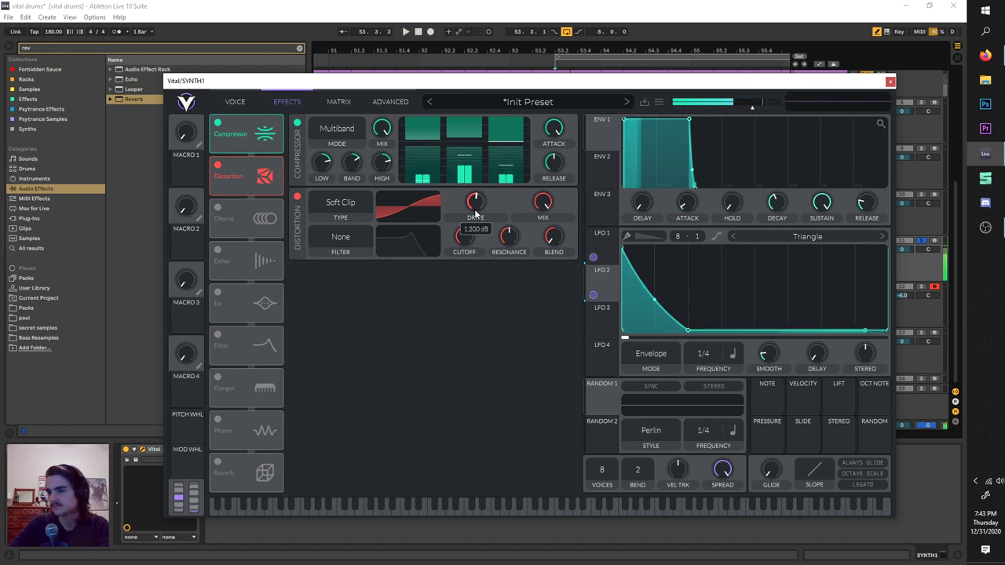
Step: Enable the EQ directly after the distortion and raise the cutoff of its low band as a high-pass filter
left_click_drag(243, 290, 243, 227)
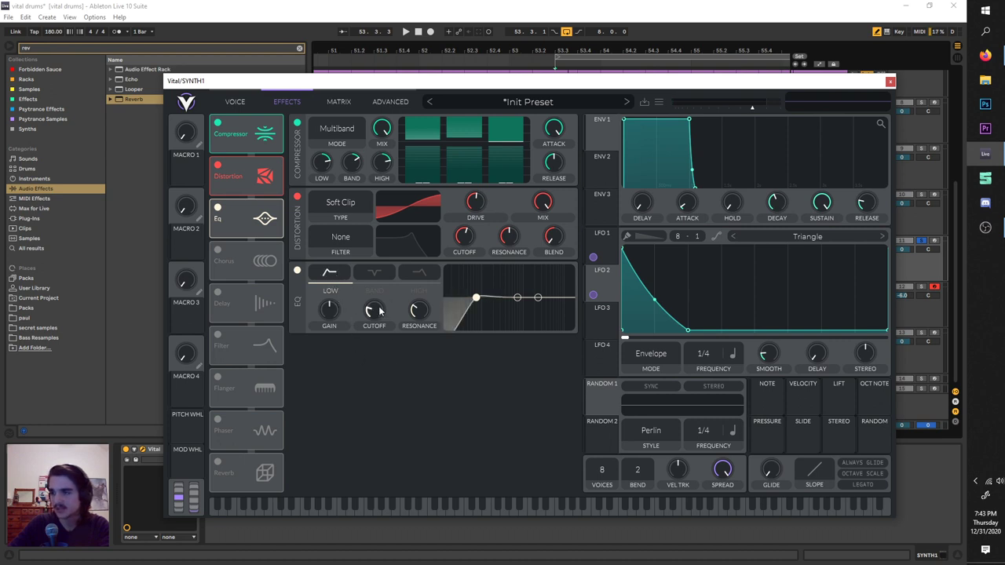
key("space")
left_click_drag(379, 307, 381, 290)
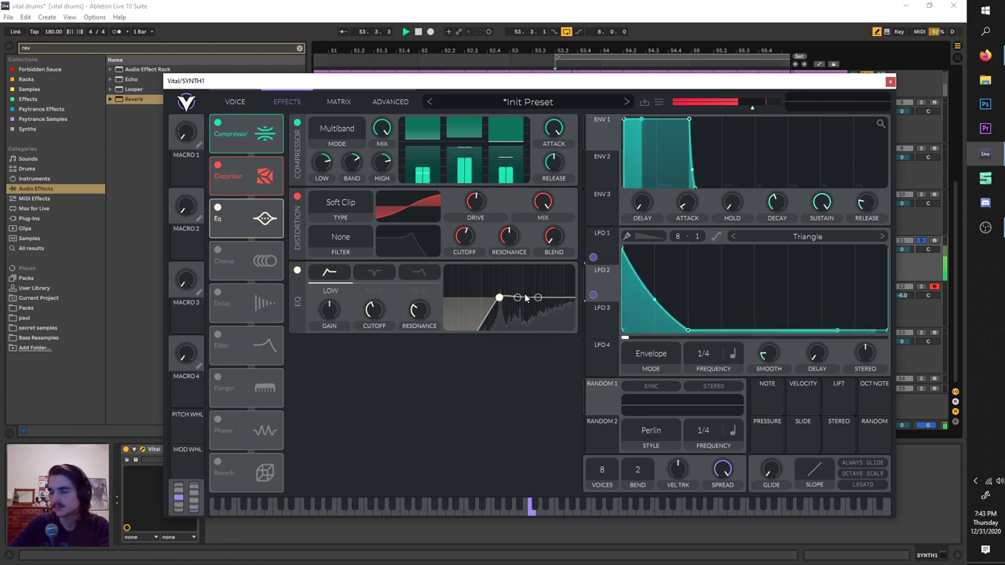
Step: Boost the EQ's middle band, lower its resonance and shift it to a higher frequency while auditioning the drum
left_click(516, 296)
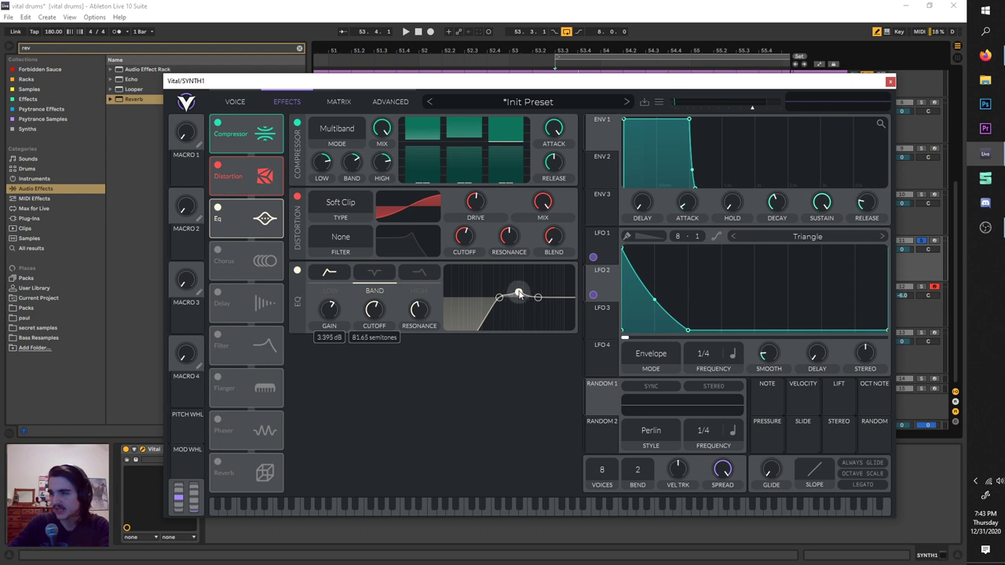
left_click_drag(427, 311, 428, 325)
key("space")
mouse_move(518, 290)
left_mouse_down()
mouse_move(537, 298)
mouse_move(531, 289)
mouse_move(532, 299)
left_mouse_up()
key("space")
key("space")
Step: Unsolo track 11 and move the loop start to 53.1.1 to hear the drum within the full mix
left_click(914, 239)
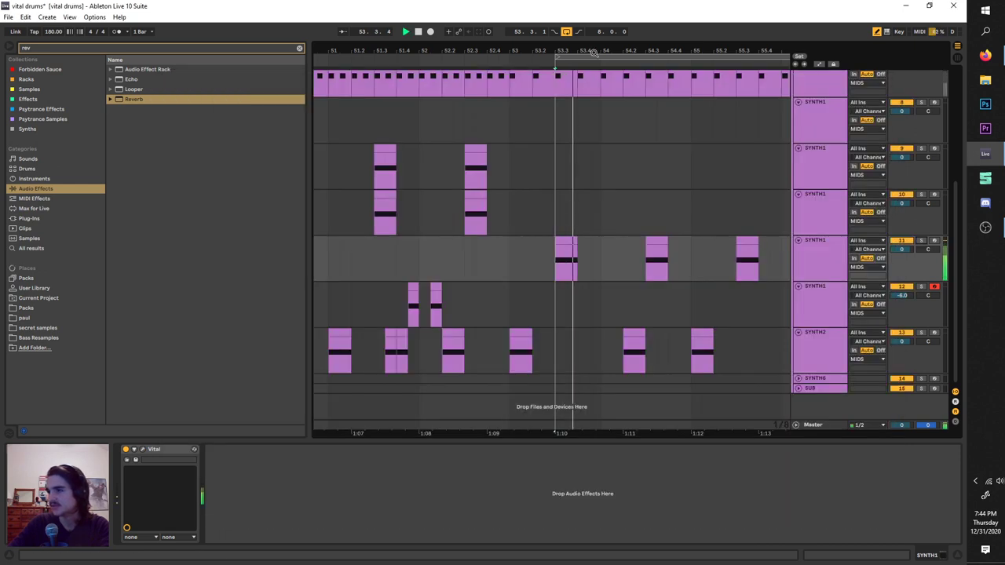
left_click_drag(593, 57, 548, 57)
scroll(588, 185, "right", 1)
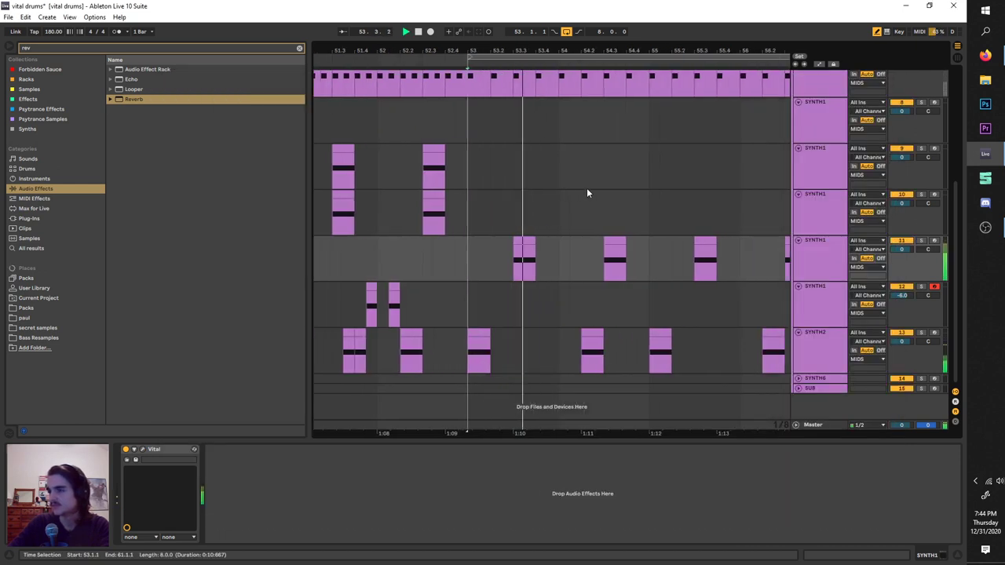
scroll(587, 192, "down", 3)
scroll(586, 191, "up", 3)
Step: Return the loop start to the first drum clip on track 11 and solo that track again
left_click_drag(547, 57, 592, 57)
left_click(820, 251)
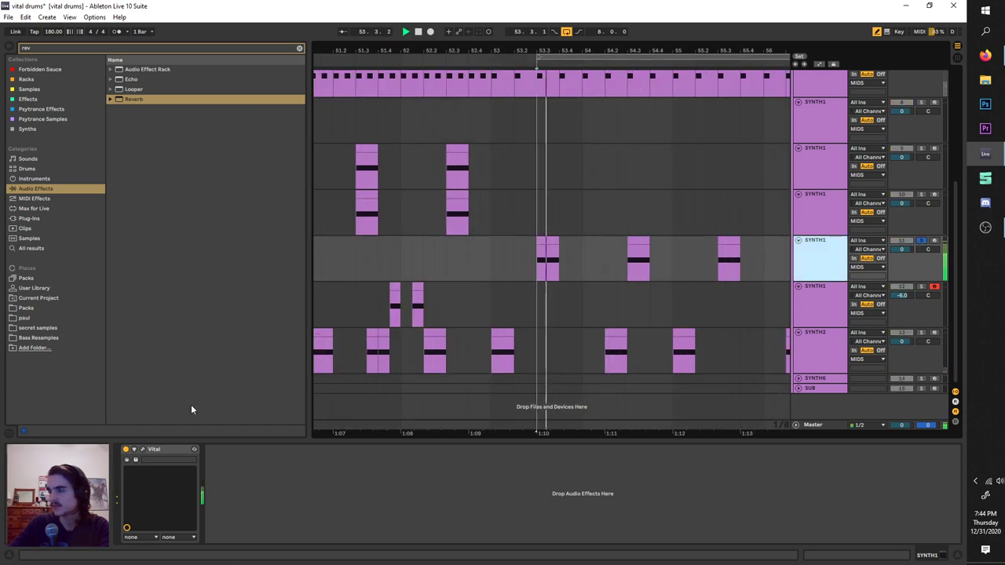
Step: Open track 11's Vital and shorten the LFO's falling curve by moving its end point earlier, then audition the drum
left_click(143, 449)
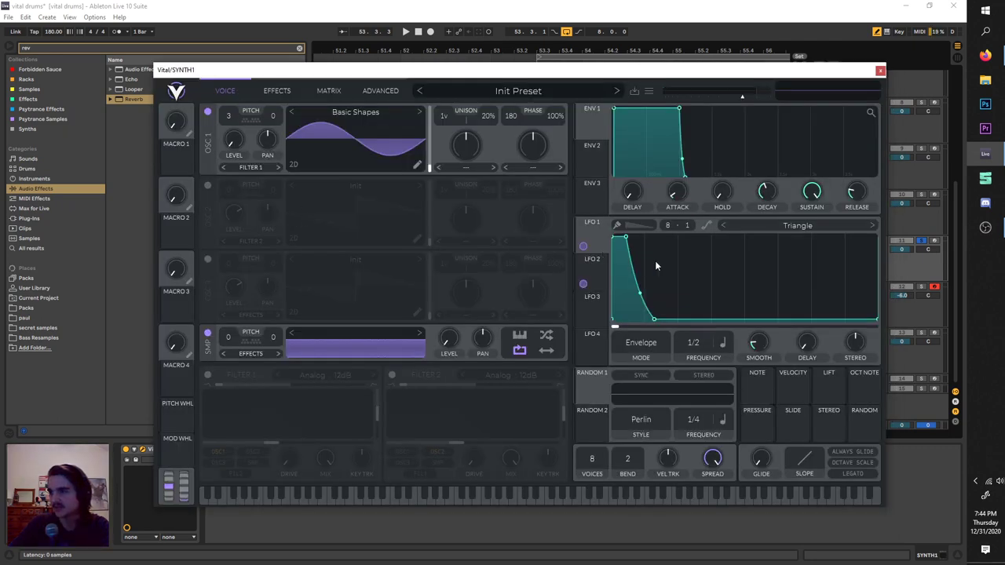
left_click_drag(653, 318, 645, 321)
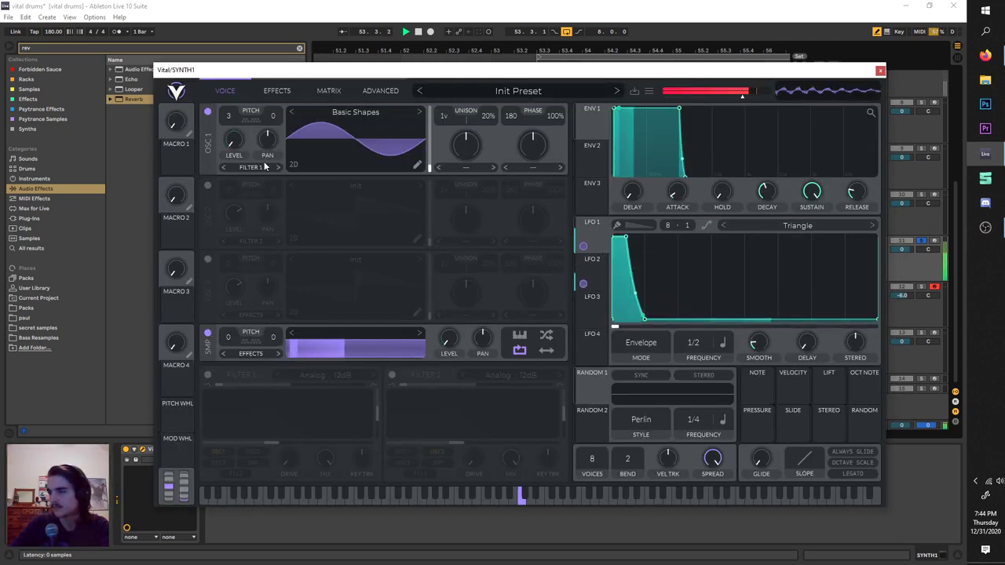
key("space")
key("space")
Step: Set oscillator 1's transpose to 0 semitones and audition the drum
left_click_drag(236, 150, 234, 118)
key("space")
key("space")
key("space")
Step: Lengthen the LFO's falling curve slightly by moving its end point later while auditioning the drum
left_click_drag(645, 318, 653, 318)
key("space")
key("space")
key("space")
key("space")
key("space")
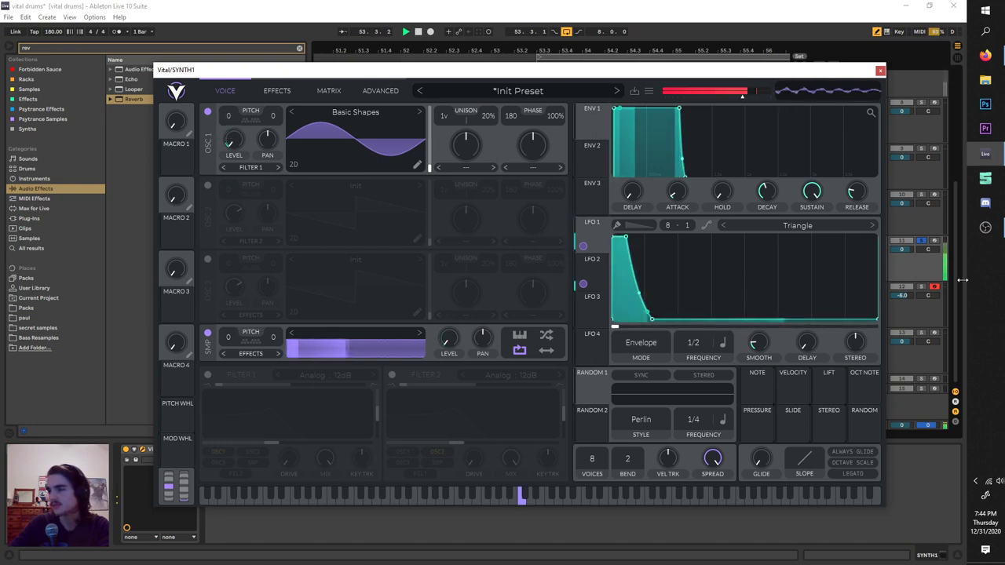
Step: Unsolo track 11, lower Vital's output volume to -9.737 dB within the full mix and close the synth
left_click(920, 241)
left_click(920, 242)
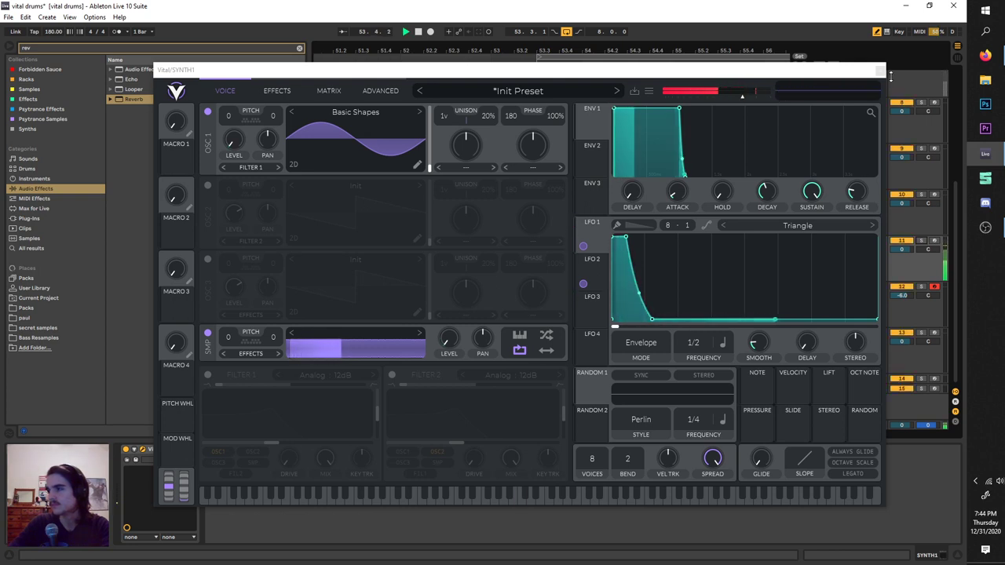
left_click_drag(743, 93, 735, 94)
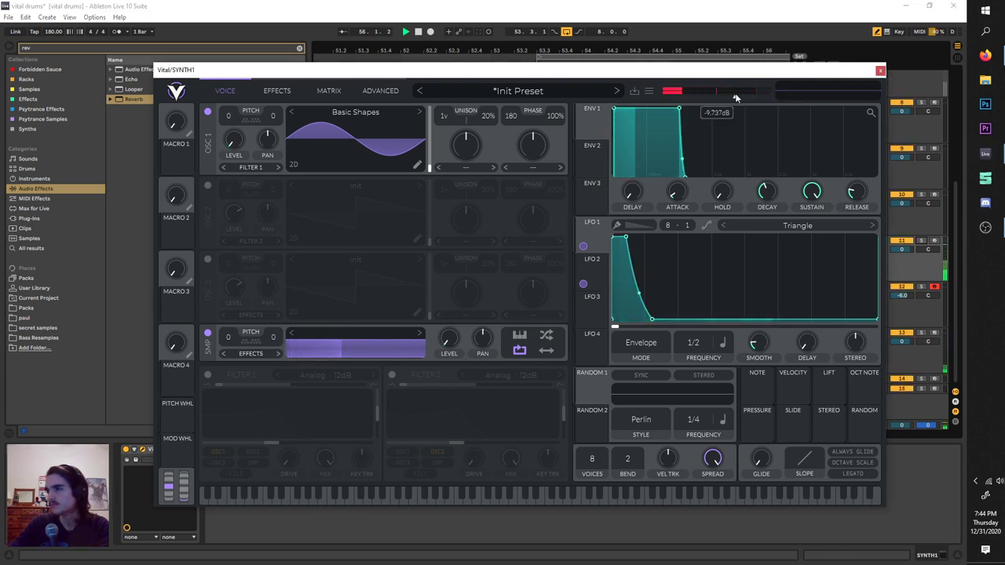
left_click(270, 91)
left_click(881, 73)
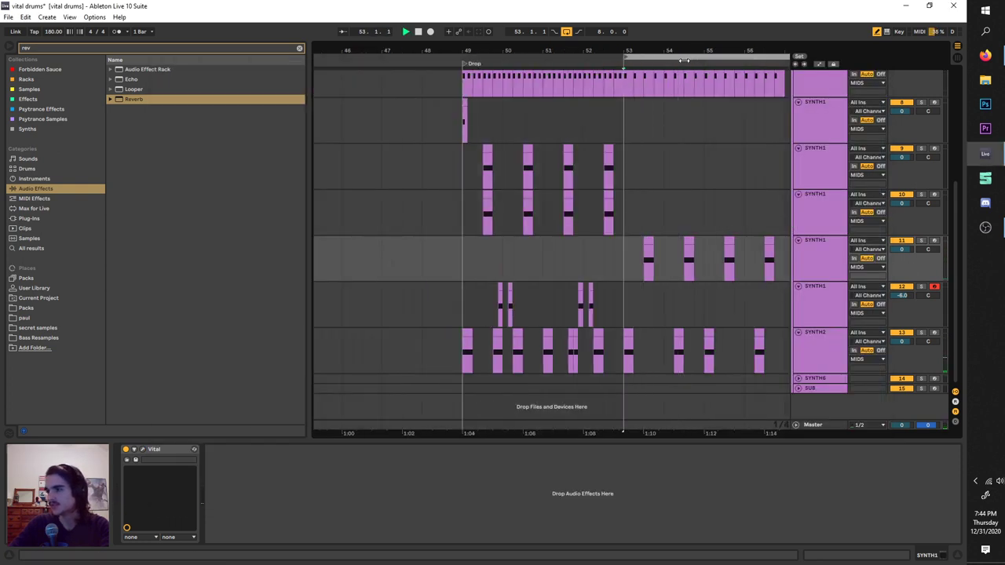
Step: Move the eight-bar loop to the start of the drop at 49.1.1 and select the SYNTH2 track
scroll(679, 127, "right", 1)
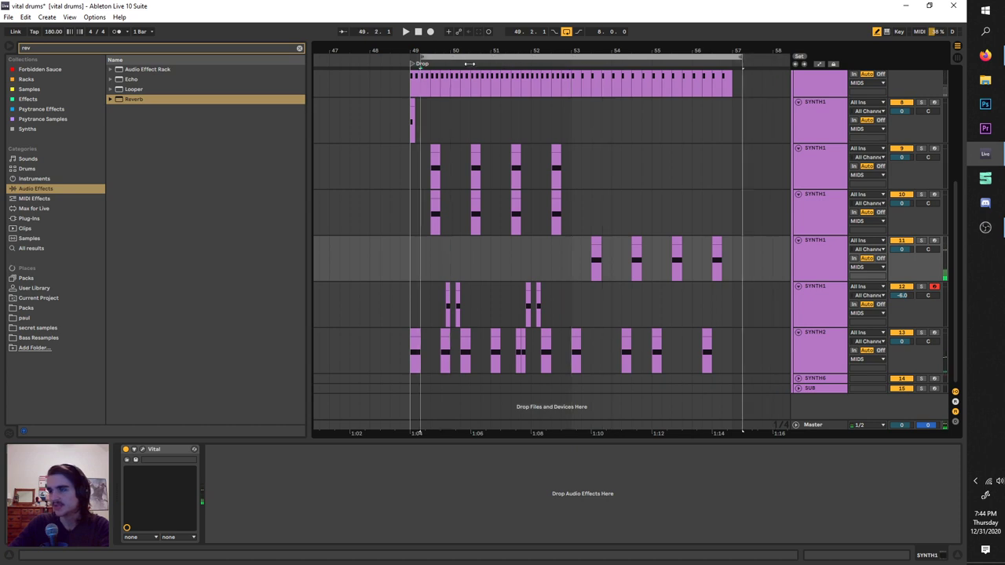
left_click_drag(467, 181, 391, 186, "ctrl+alt")
scroll(391, 189, "up", 1)
scroll(391, 191, "left", 1)
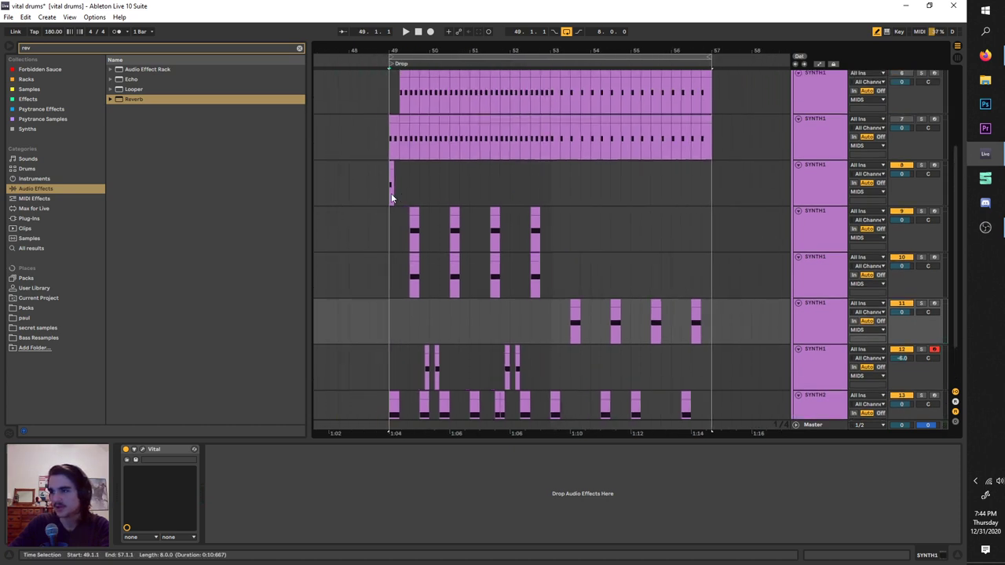
scroll(425, 217, "up", 1)
scroll(429, 217, "down", 3)
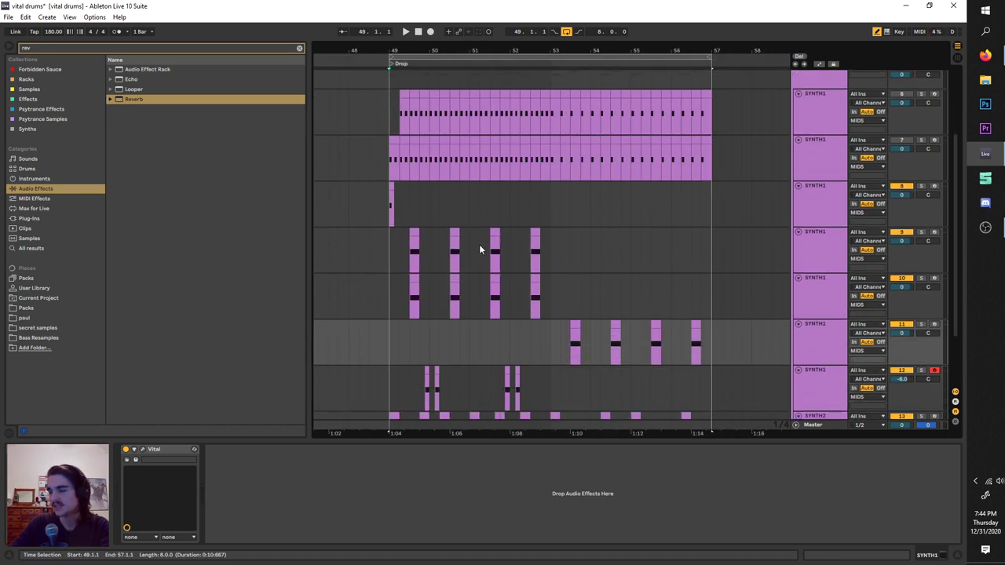
left_click(839, 363)
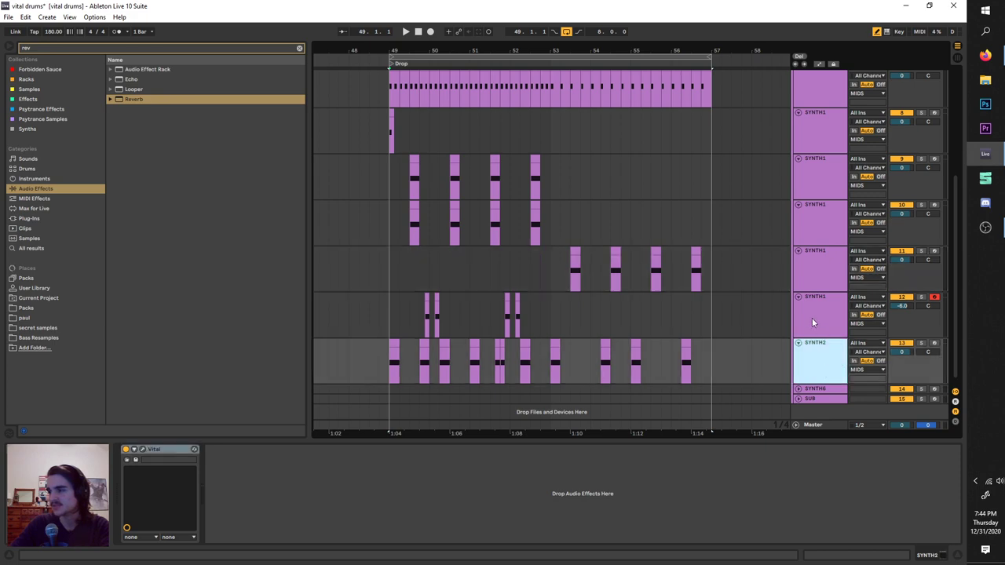